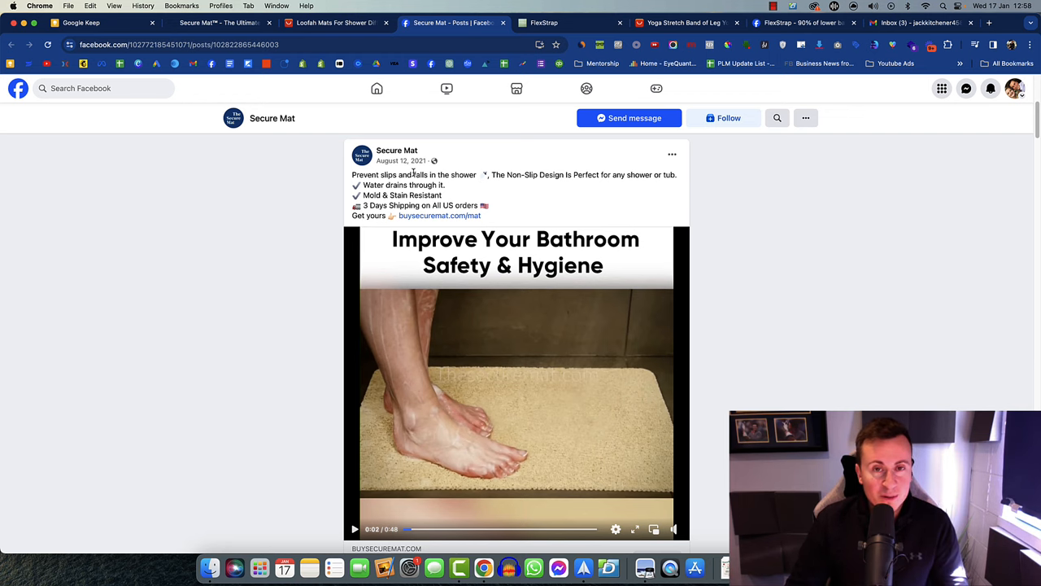
scroll(765, 204, down, 2)
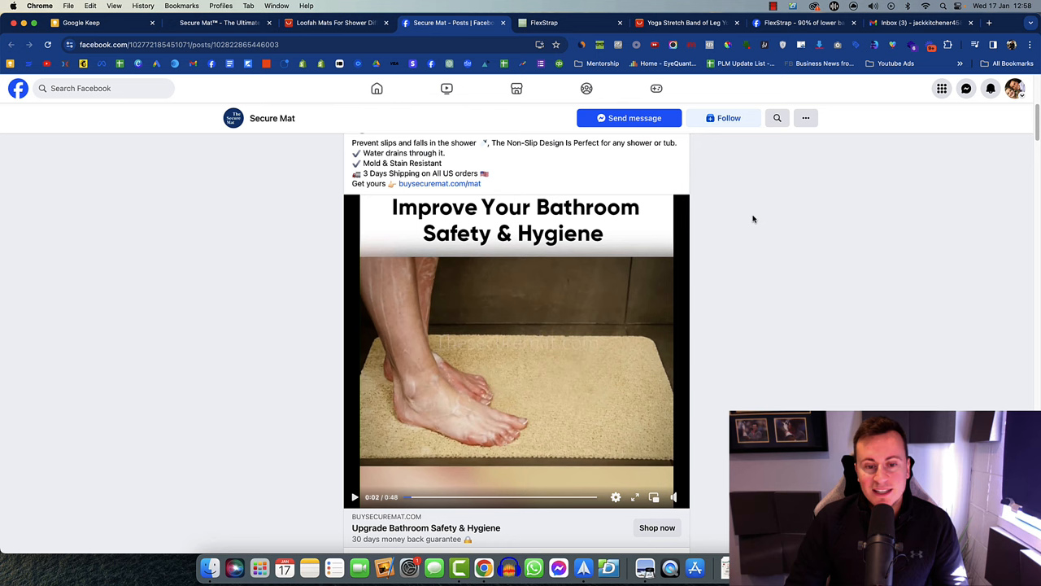
scroll(753, 219, up, 1)
- Play the Secure Mat ad video with sound on and pause it at 0:25
click(355, 510)
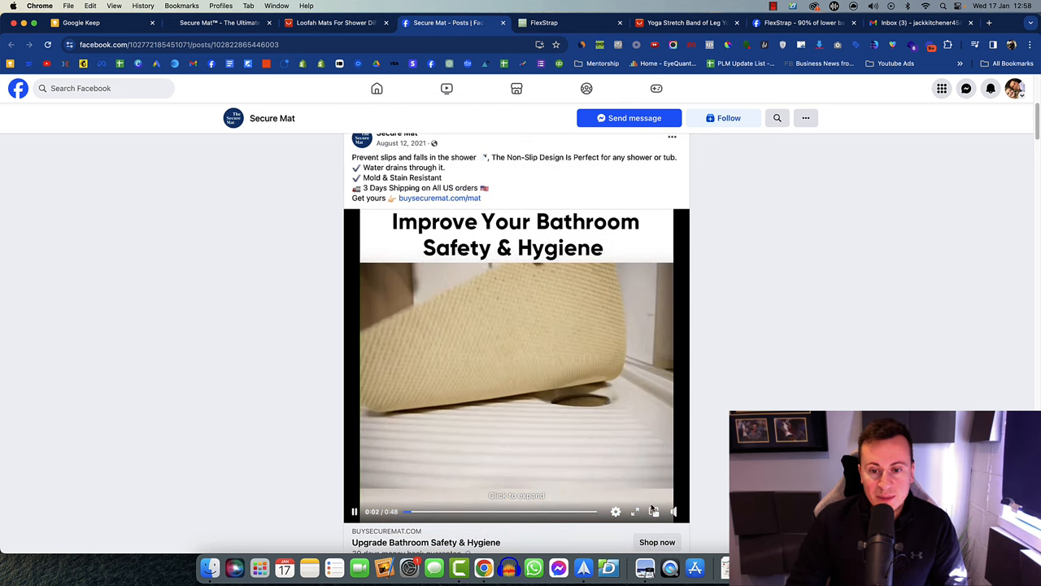
click(673, 511)
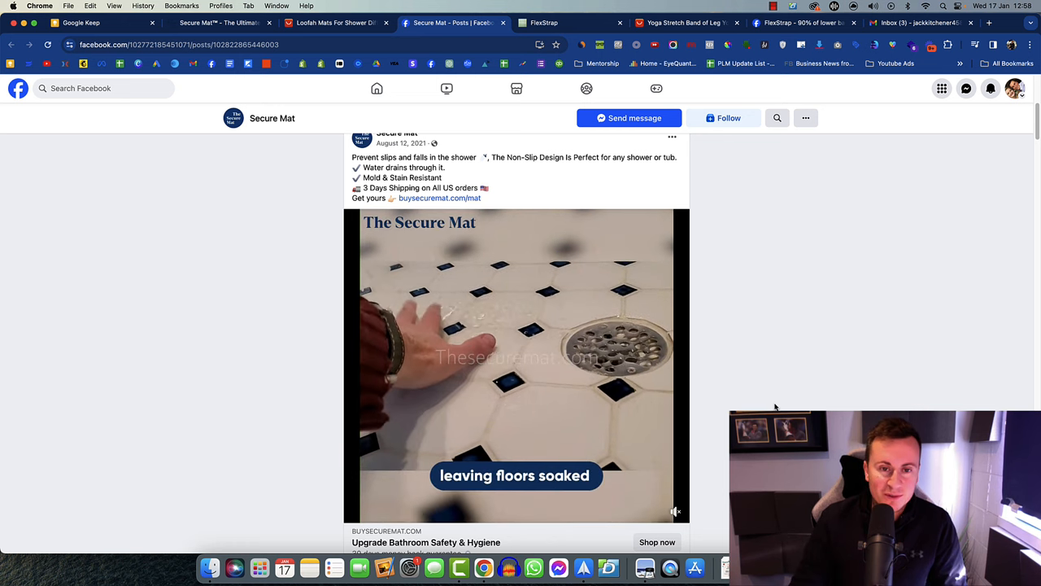
scroll(761, 400, down, 2)
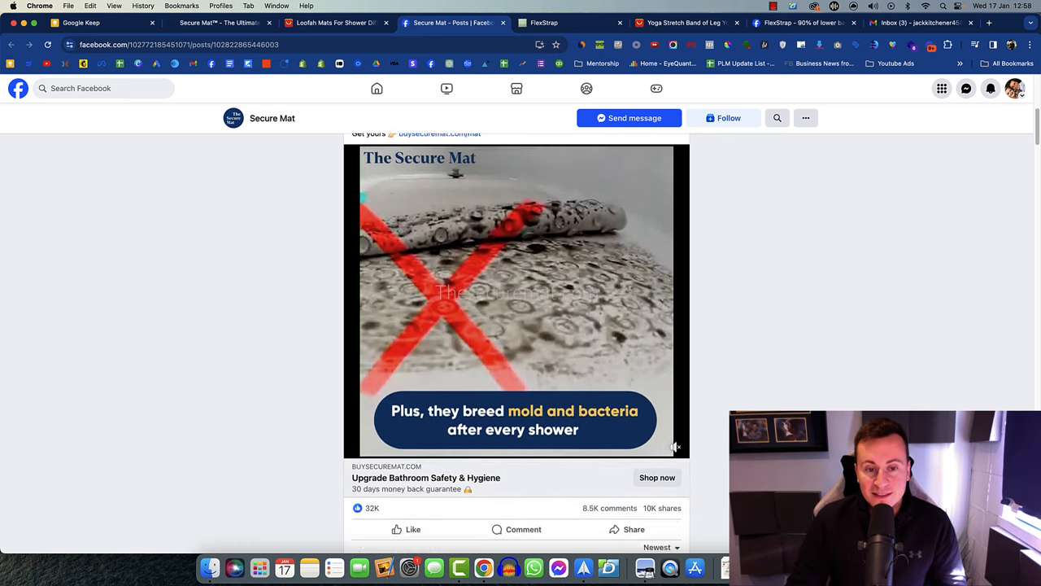
scroll(395, 440, down, 2)
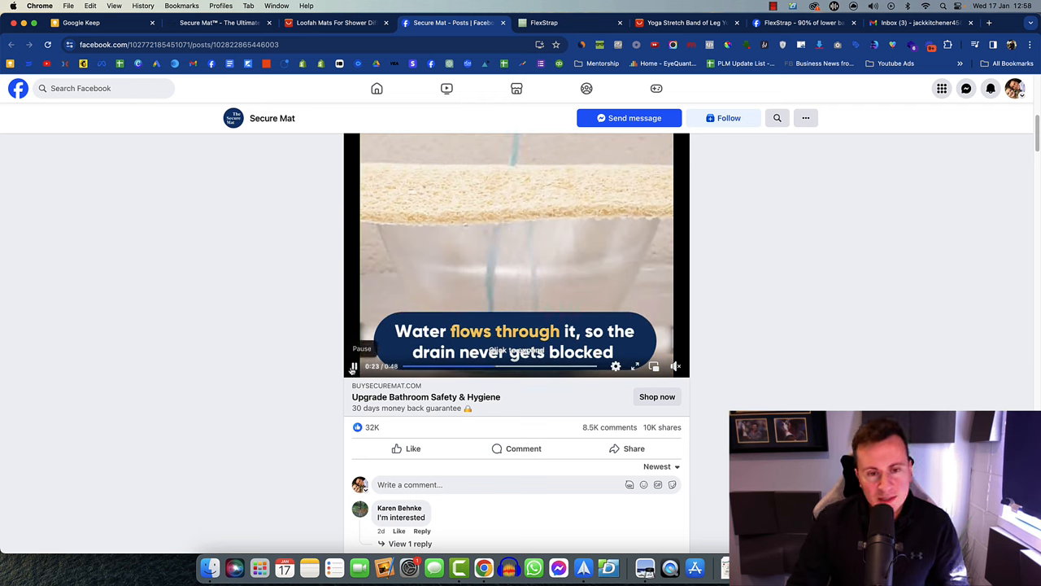
click(354, 367)
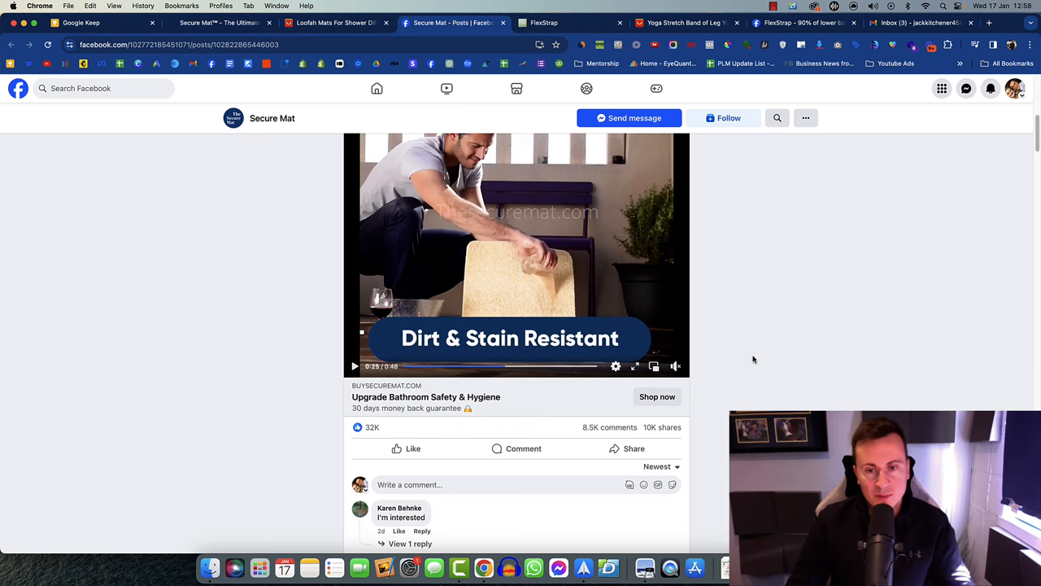
scroll(744, 363, down, 3)
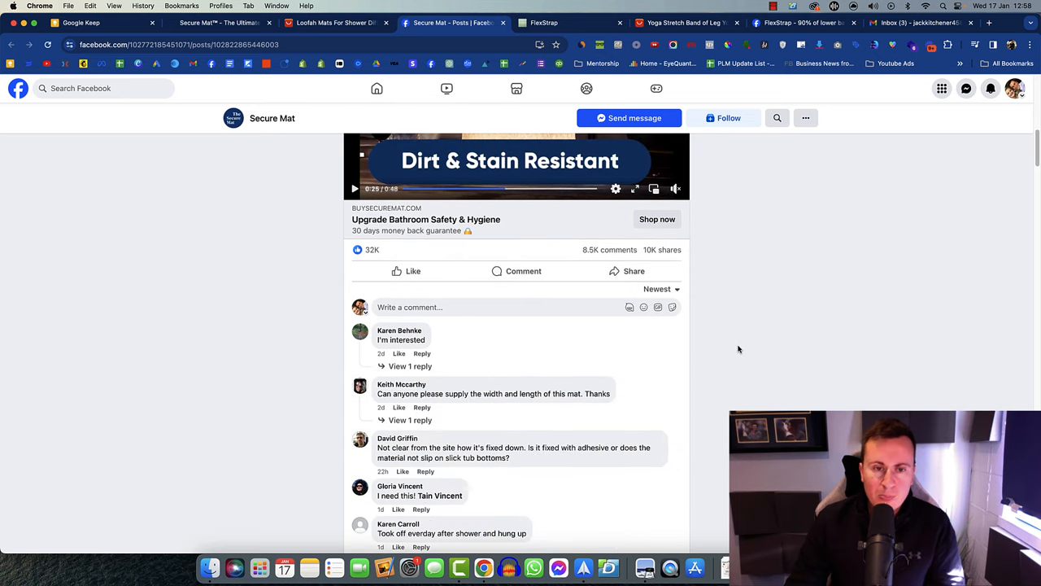
scroll(739, 349, down, 1)
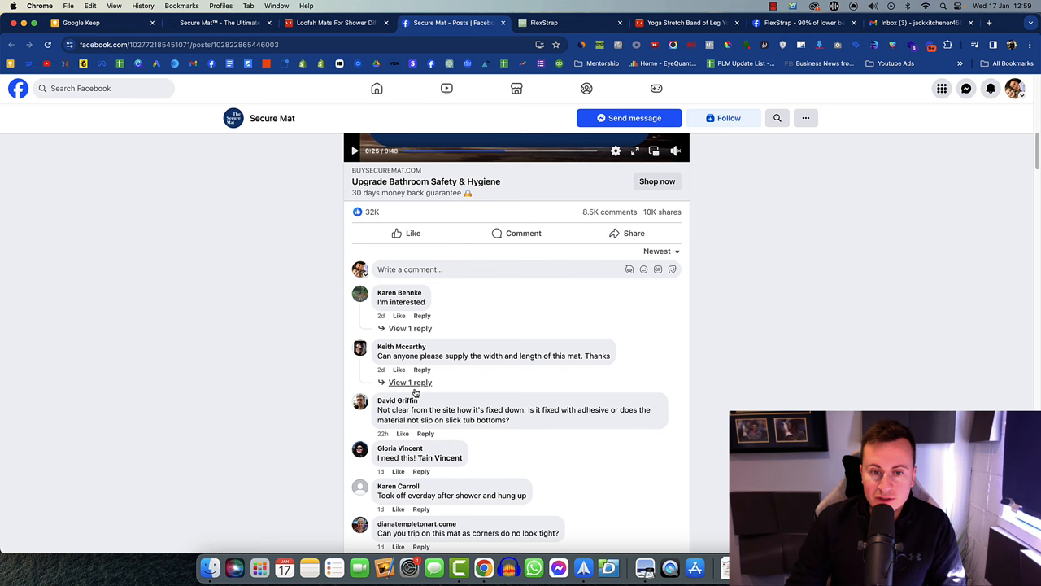
scroll(410, 395, down, 1)
scroll(382, 410, down, 2)
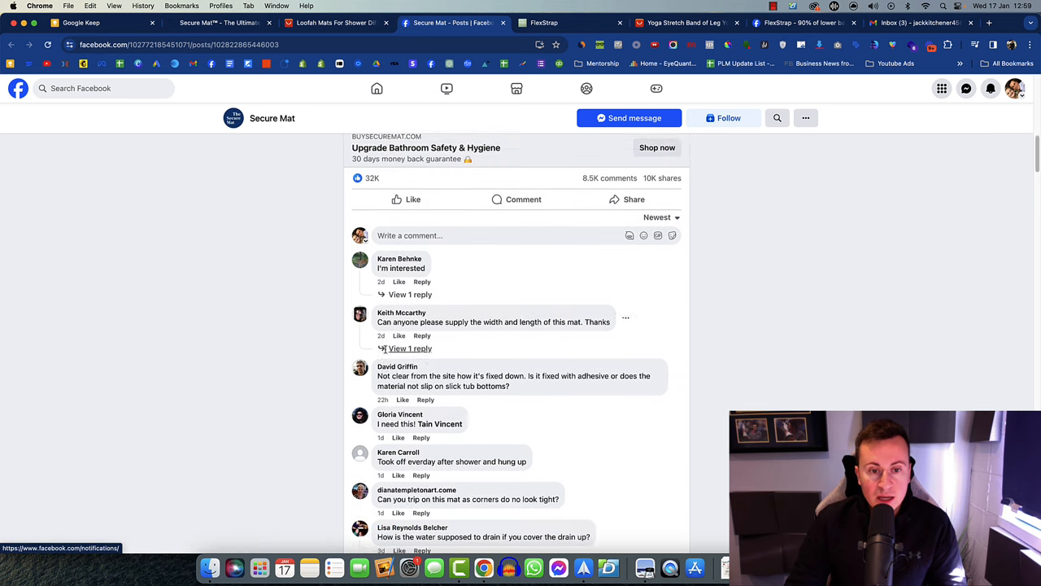
scroll(383, 397, down, 1)
scroll(389, 423, down, 3)
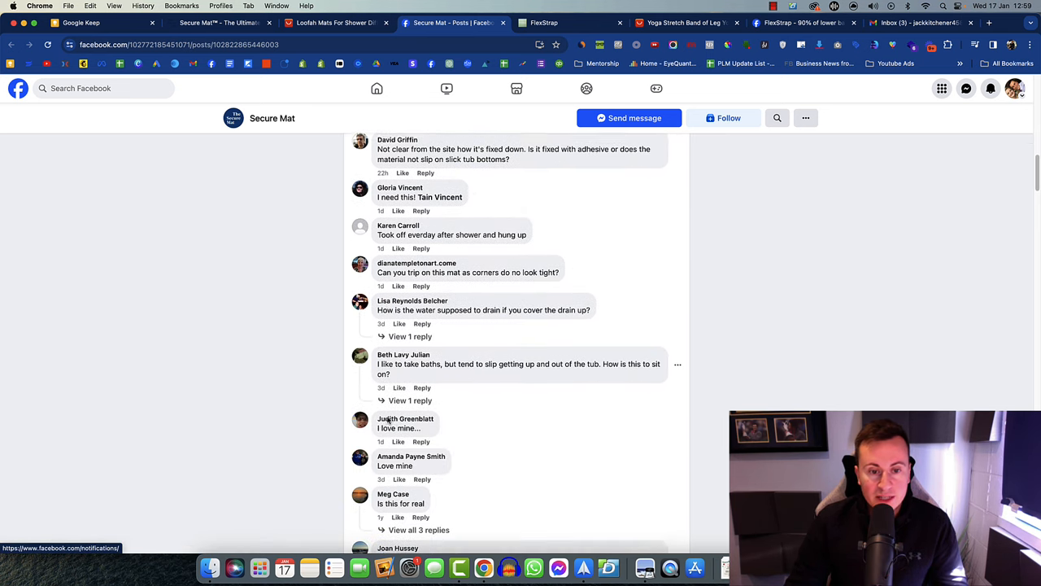
scroll(394, 445, down, 2)
mouse_move(400, 503)
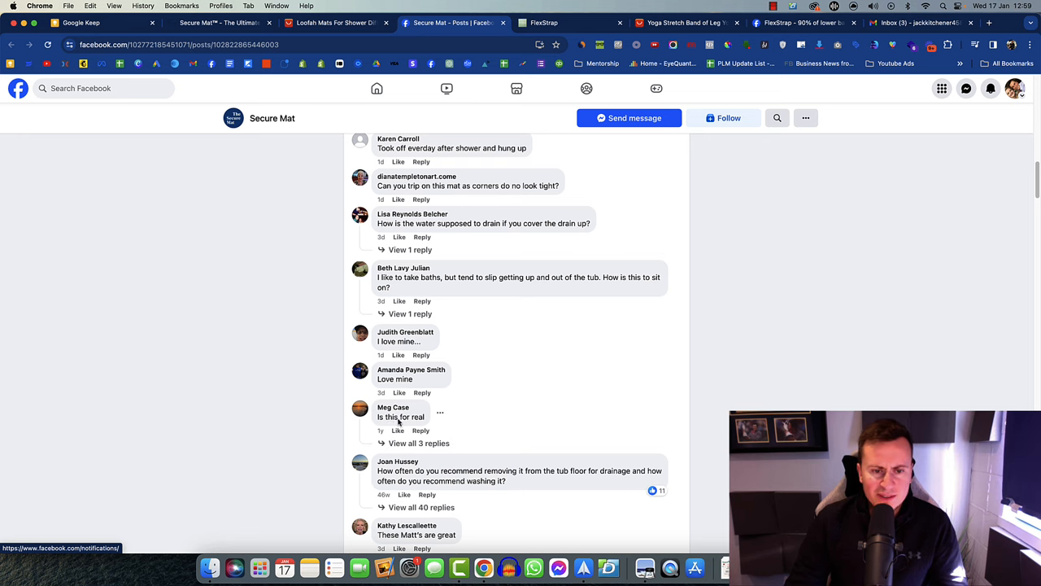
scroll(398, 420, down, 1)
- Expand all replies under the 'Is this for real' comment to show the seller's answers
click(439, 426)
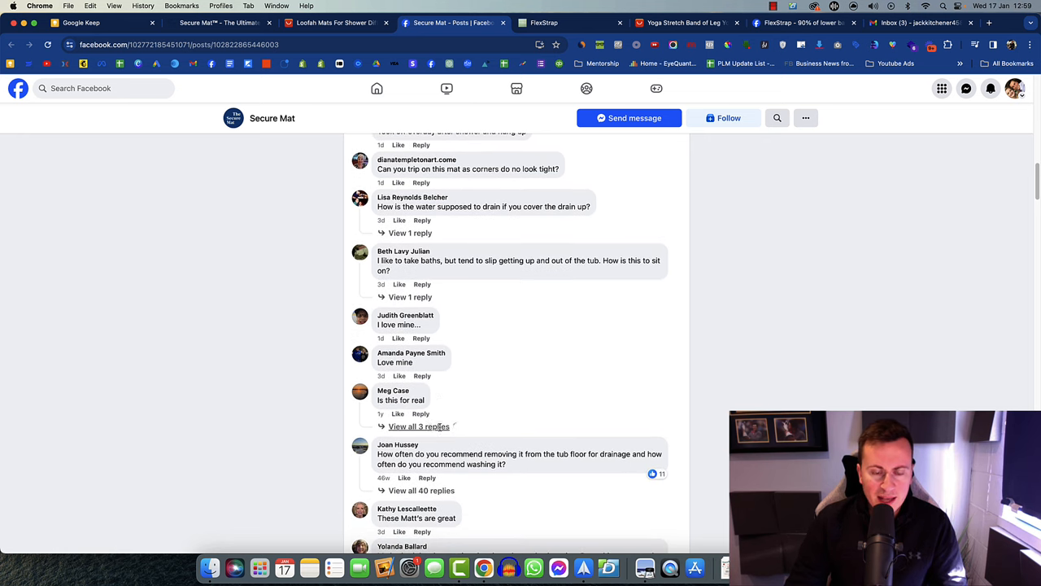
click(423, 502)
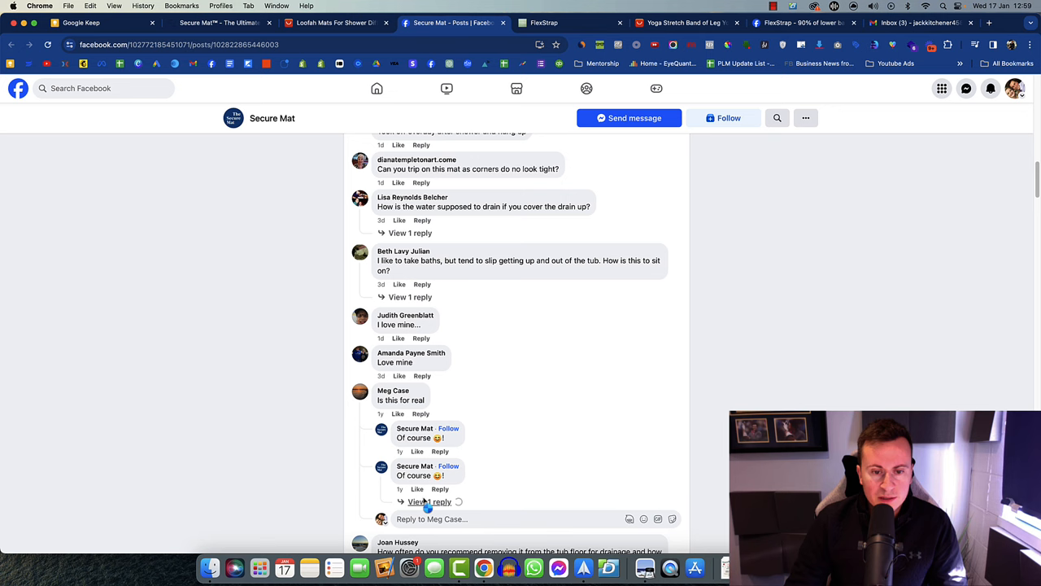
scroll(431, 488, down, 2)
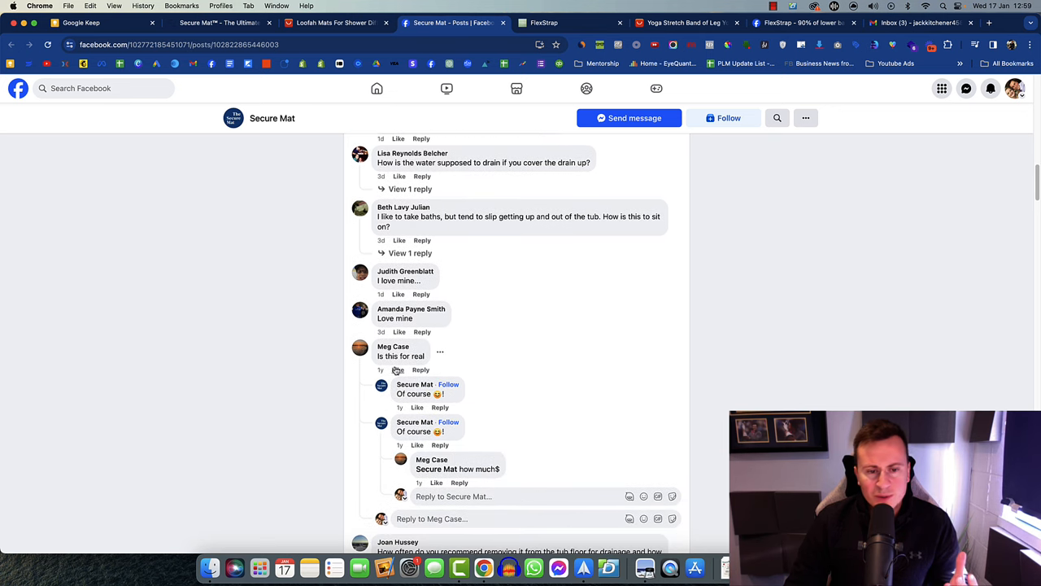
scroll(396, 370, down, 2)
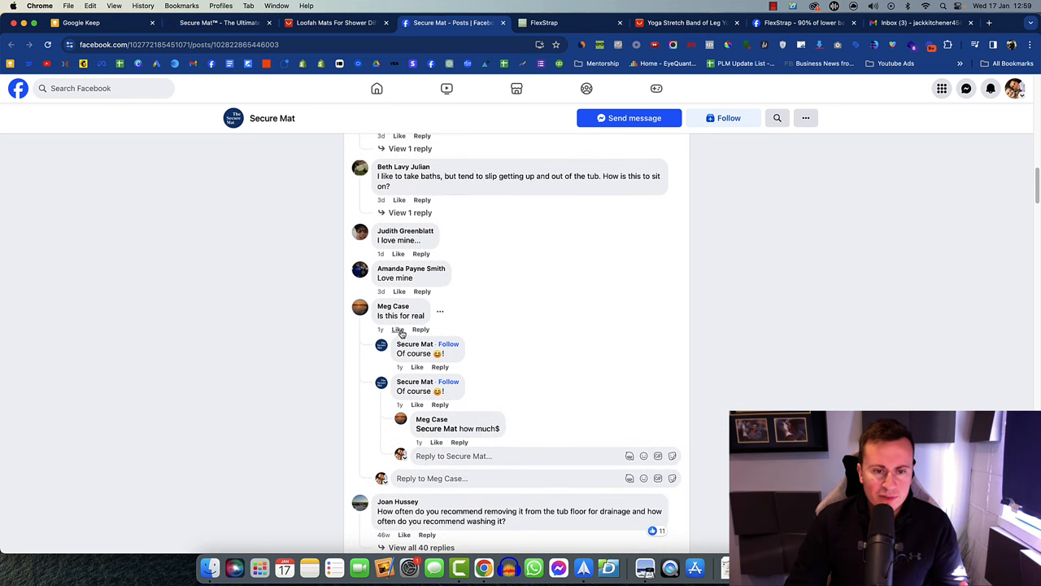
scroll(399, 333, down, 5)
scroll(447, 399, down, 3)
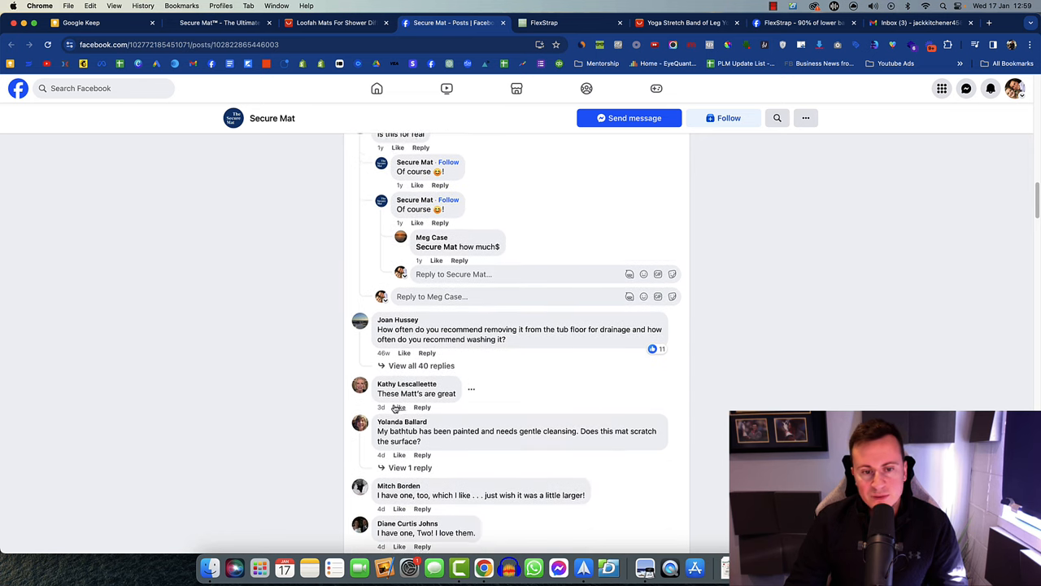
scroll(423, 415, down, 1)
scroll(403, 427, down, 3)
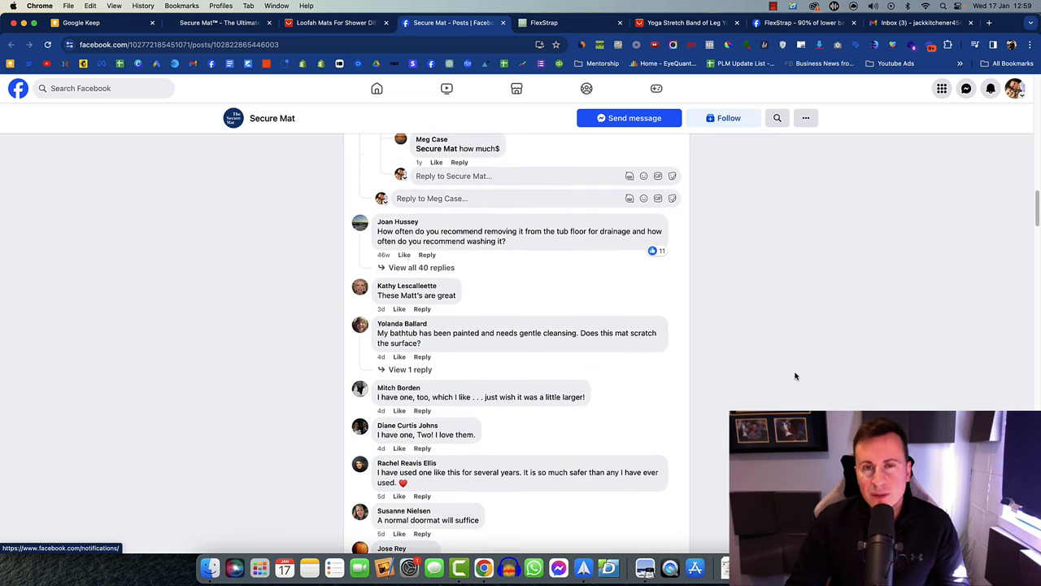
scroll(756, 361, down, 10)
scroll(748, 358, up, 2)
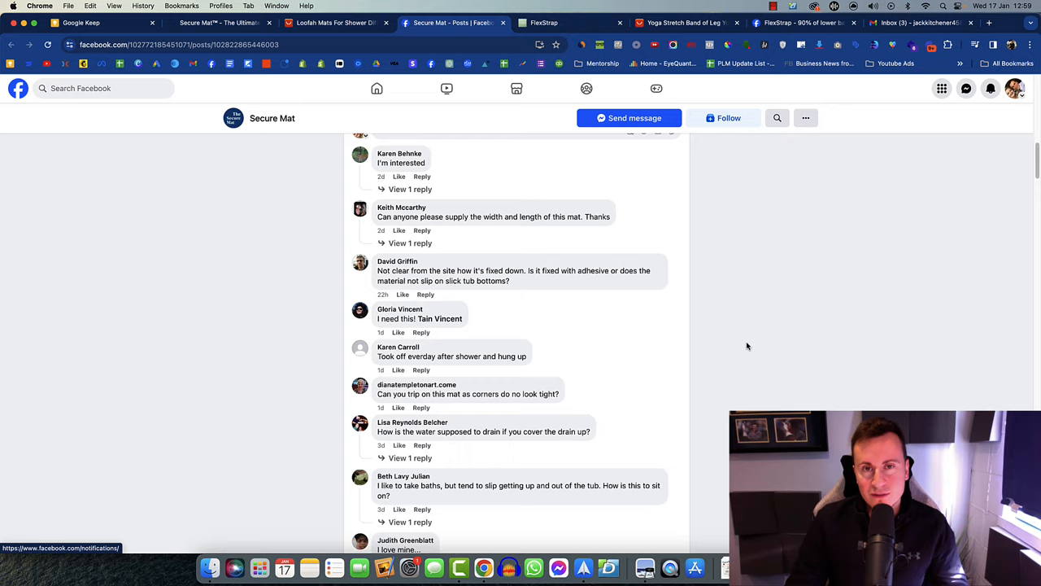
scroll(739, 346, up, 5)
scroll(729, 375, down, 1)
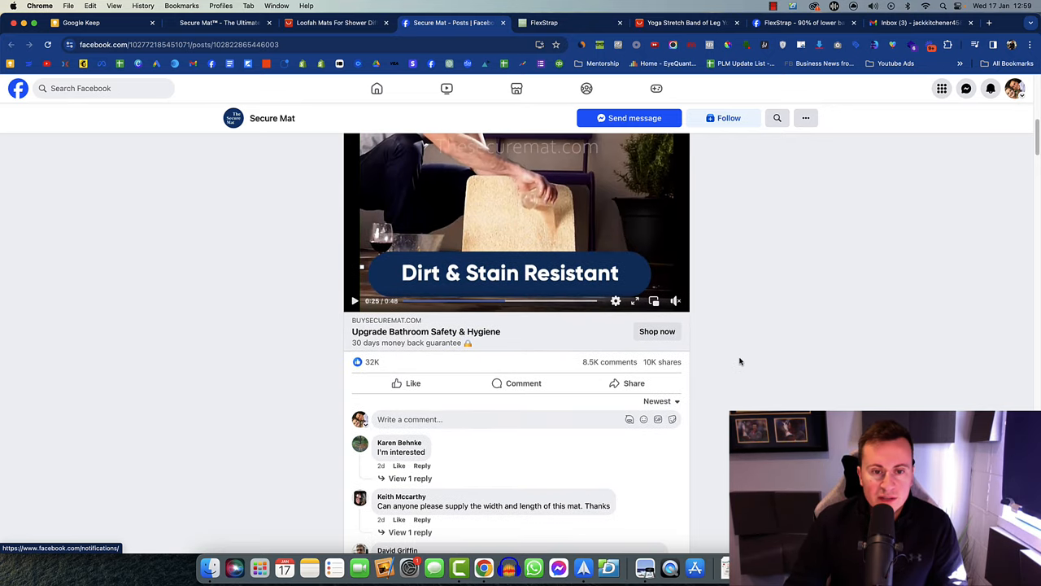
scroll(724, 366, down, 2)
scroll(717, 359, down, 2)
scroll(718, 359, down, 1)
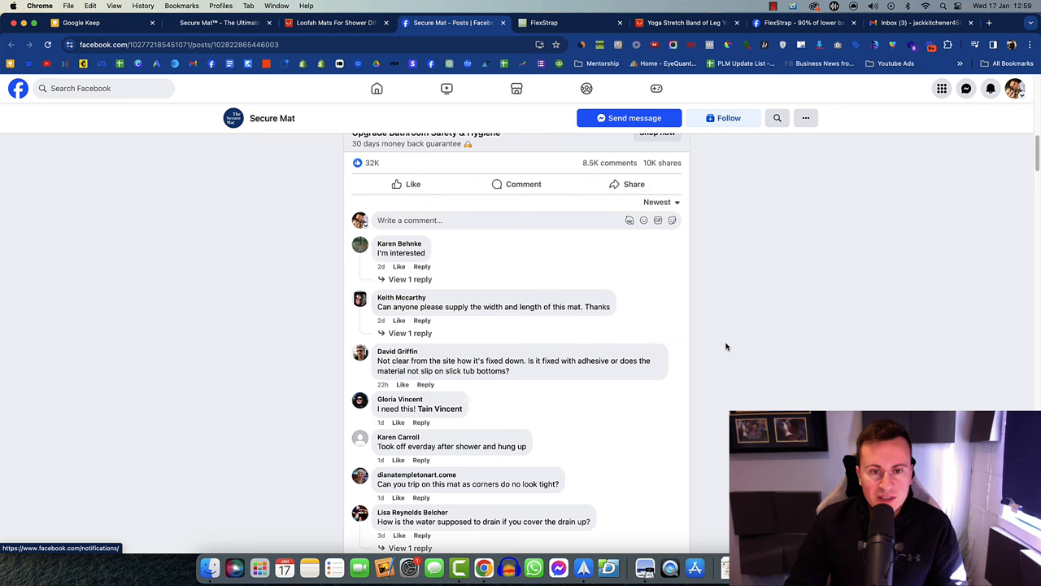
scroll(724, 348, down, 1)
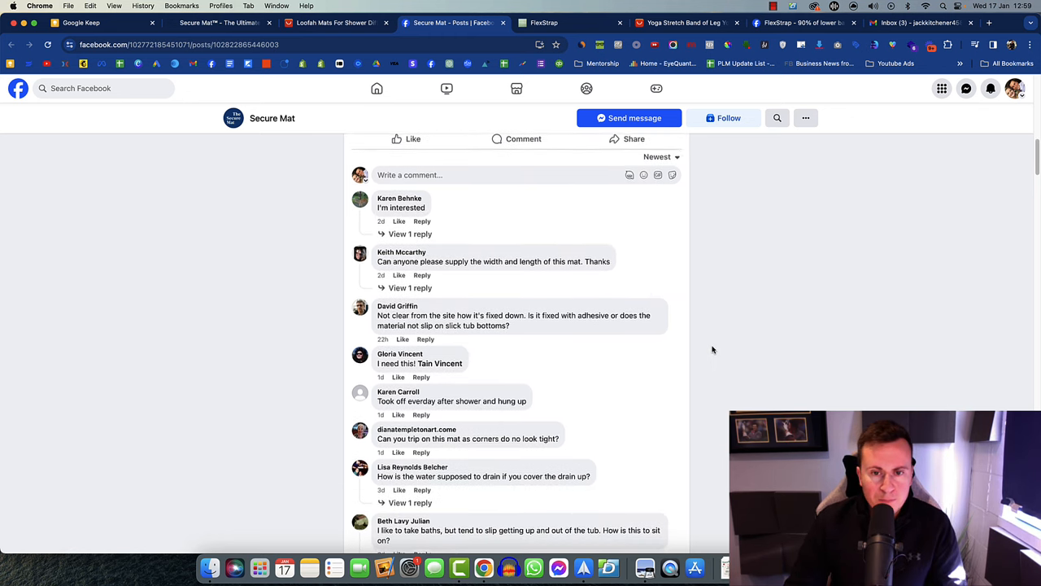
scroll(532, 349, down, 1)
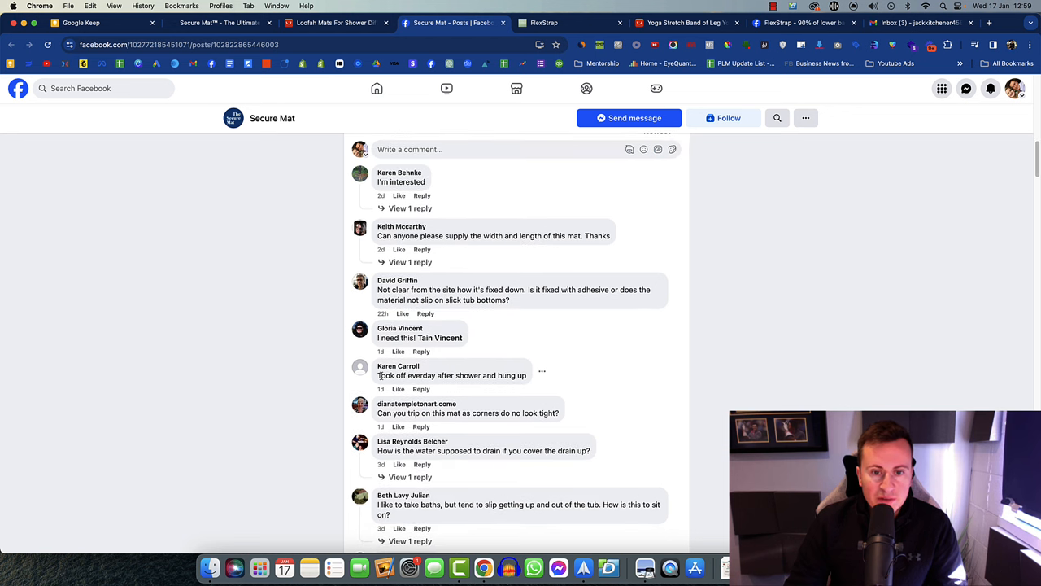
drag(379, 375, 478, 377)
click(729, 380)
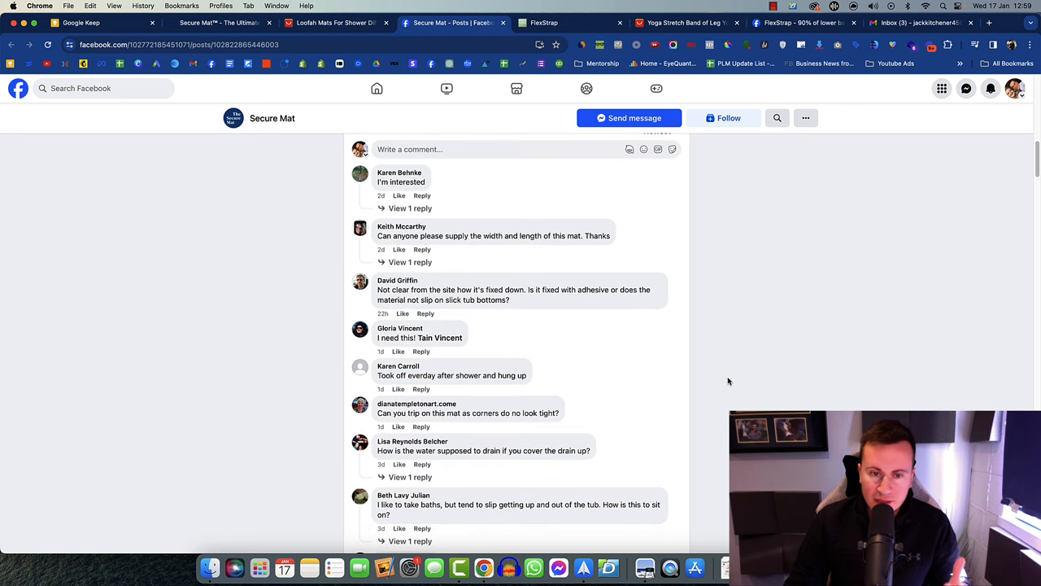
scroll(570, 349, down, 2)
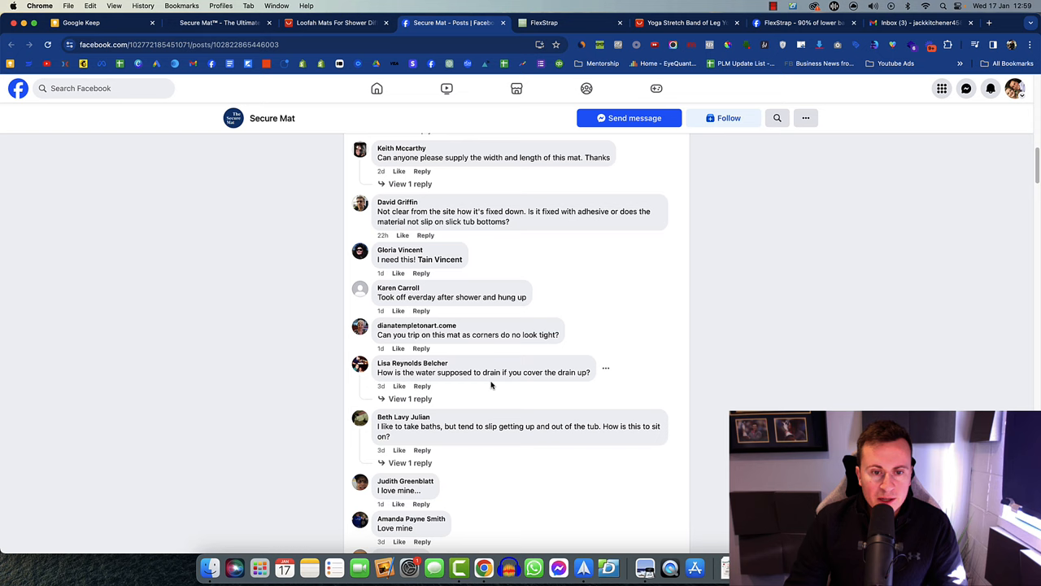
scroll(438, 404, down, 2)
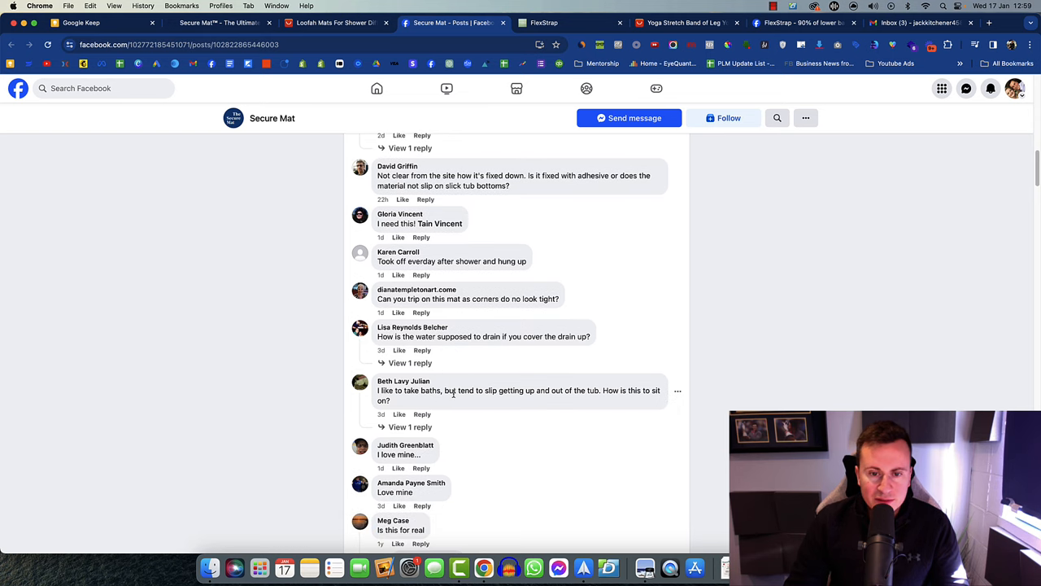
scroll(453, 392, down, 2)
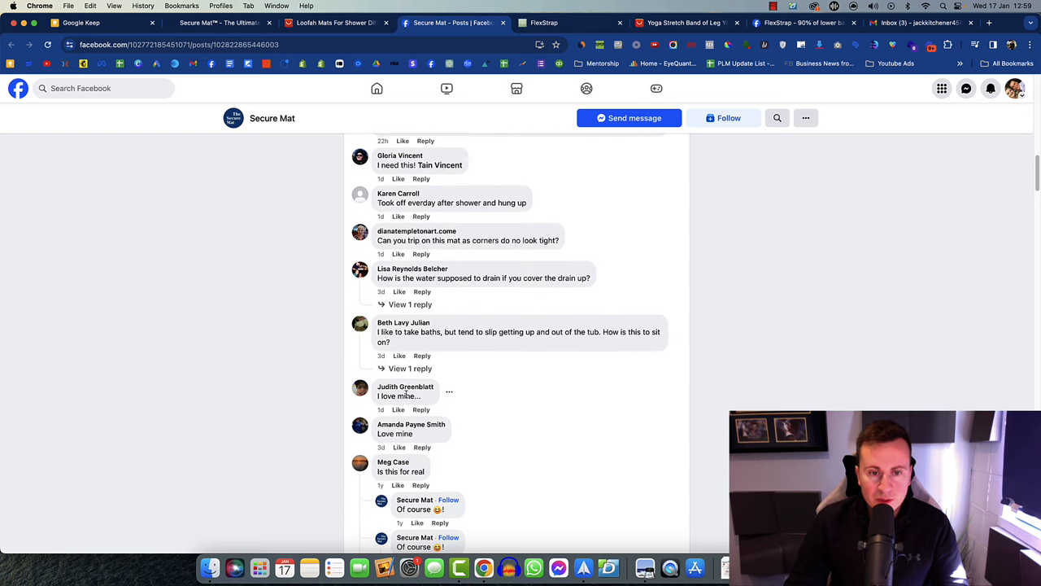
scroll(407, 393, down, 2)
scroll(404, 374, down, 1)
drag(380, 352, 412, 352)
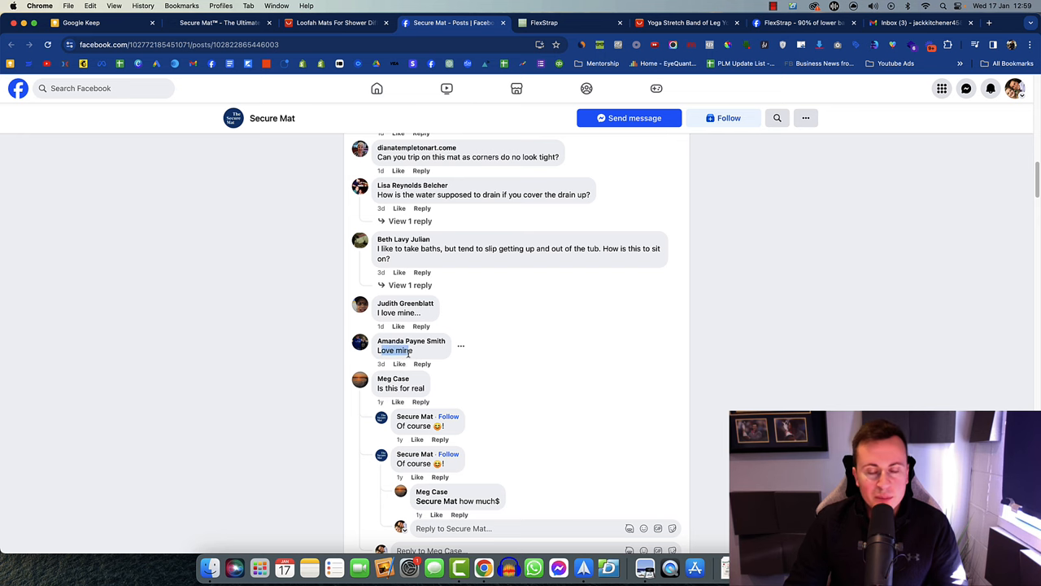
scroll(407, 358, down, 8)
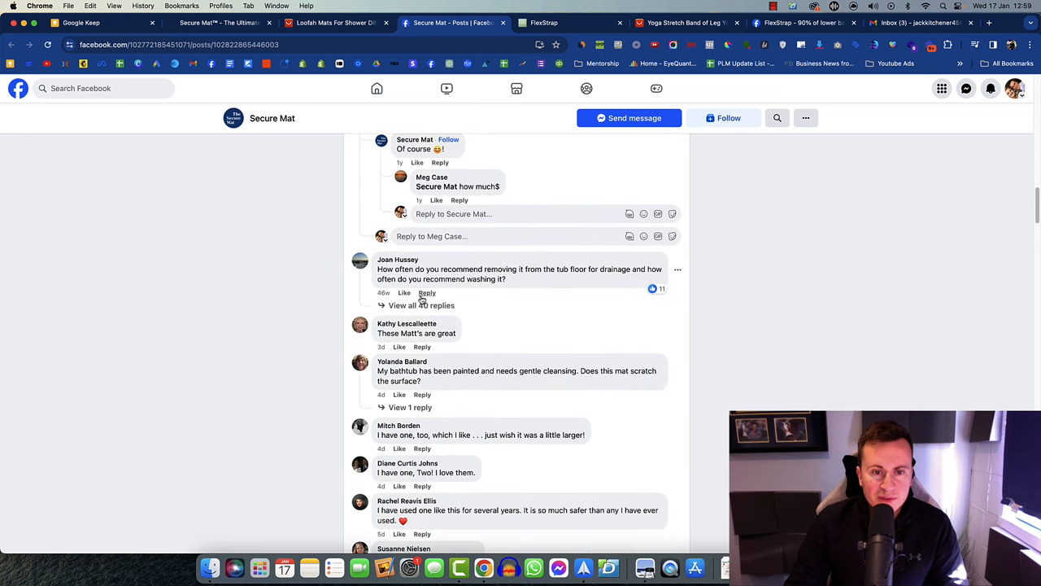
drag(379, 335, 459, 342)
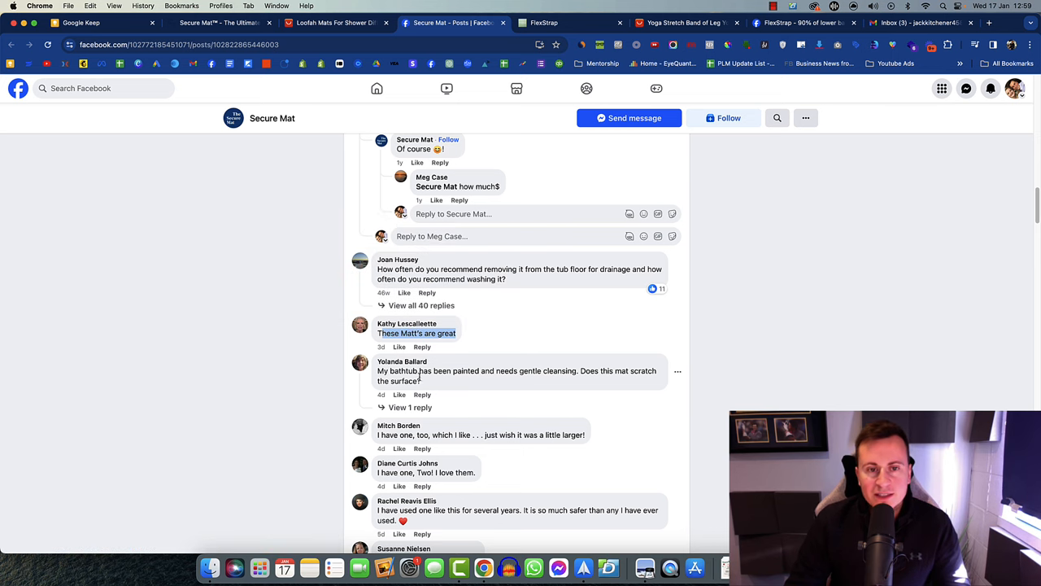
scroll(423, 366, up, 2)
scroll(397, 345, up, 3)
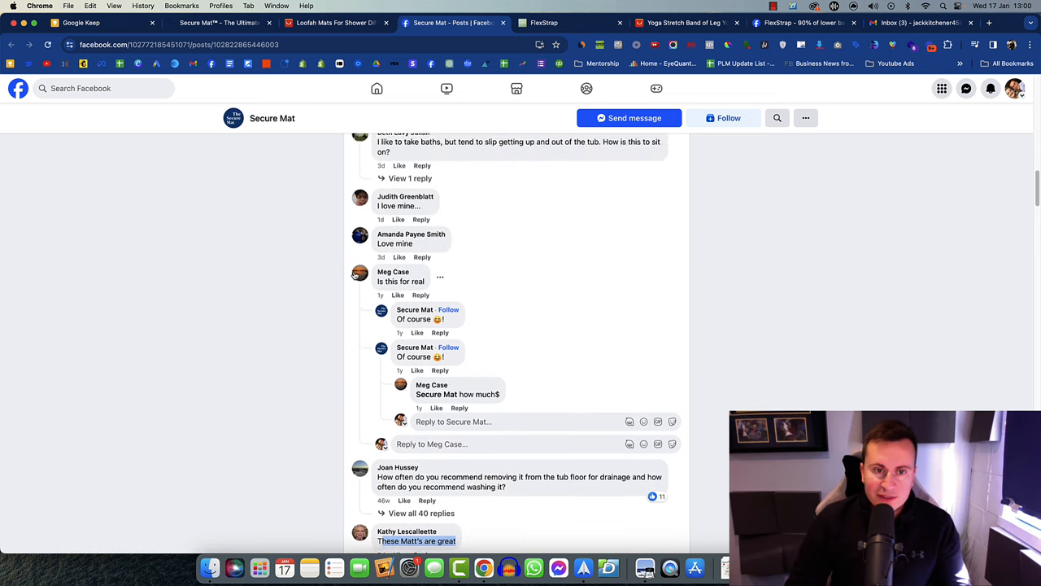
scroll(415, 268, up, 2)
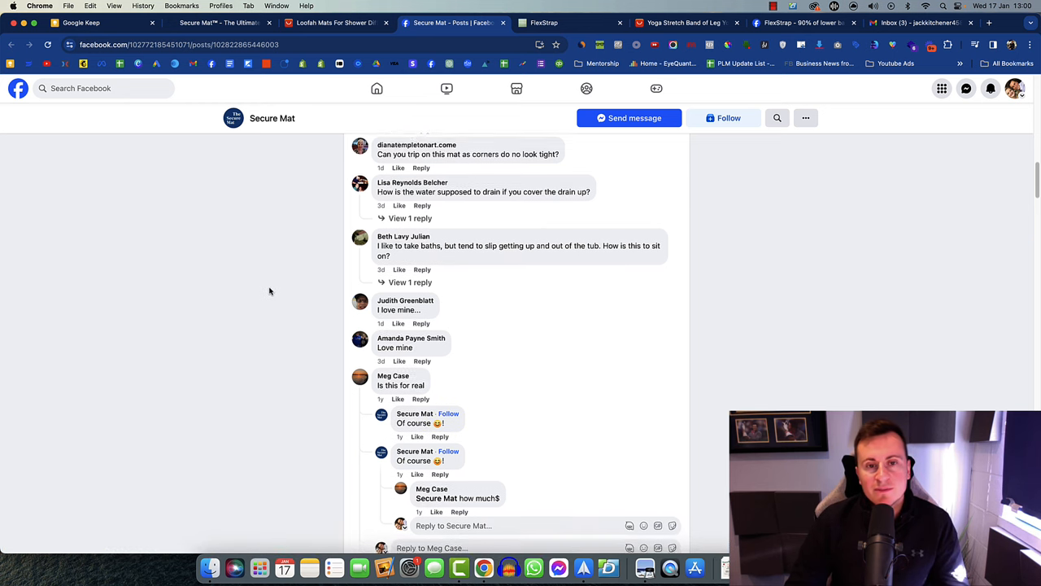
scroll(277, 301, down, 3)
scroll(283, 278, down, 1)
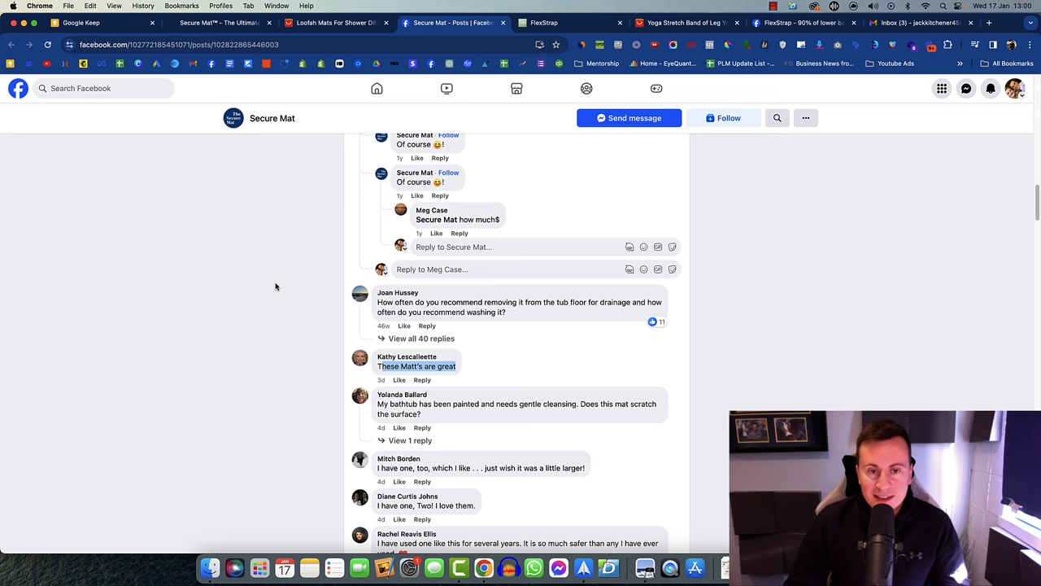
scroll(277, 285, down, 1)
click(284, 281)
scroll(284, 281, down, 1)
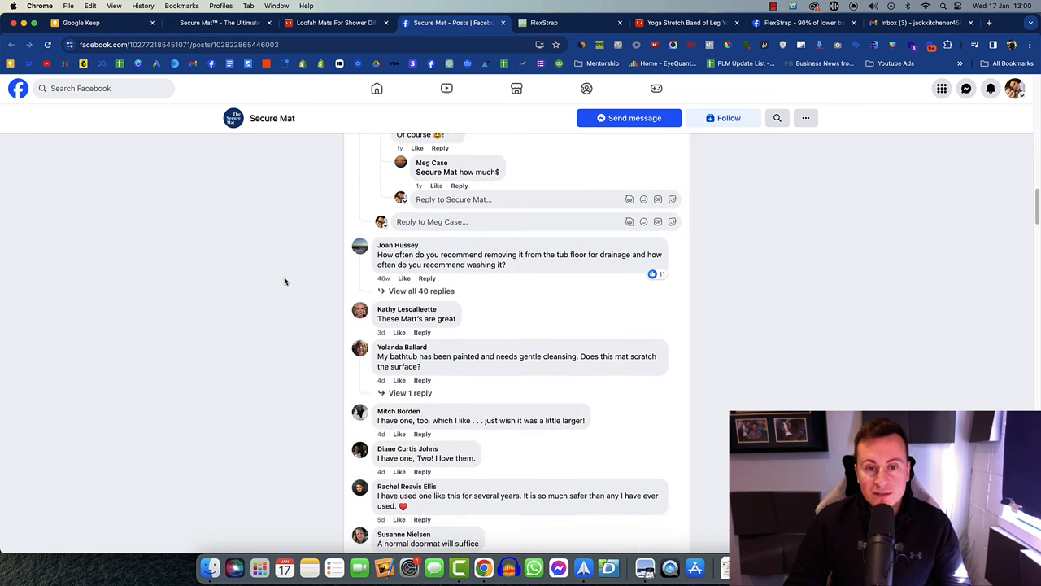
scroll(285, 282, down, 1)
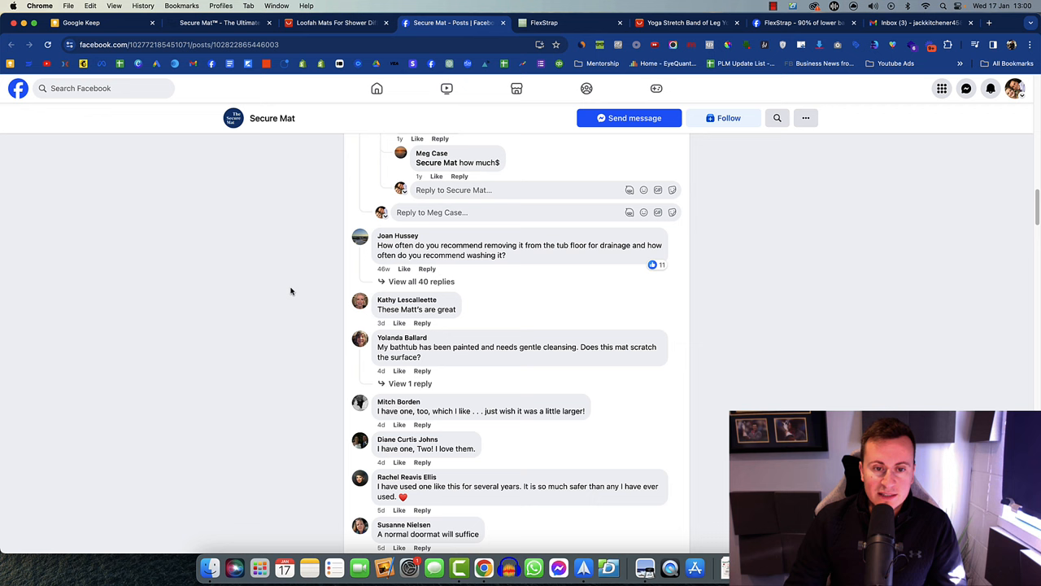
scroll(290, 286, up, 1)
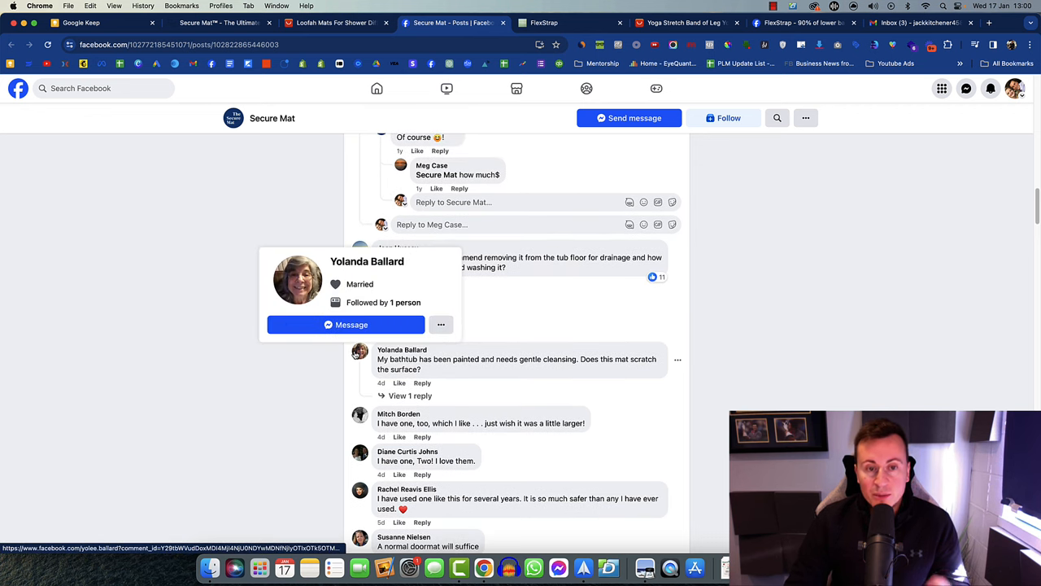
scroll(310, 362, down, 1)
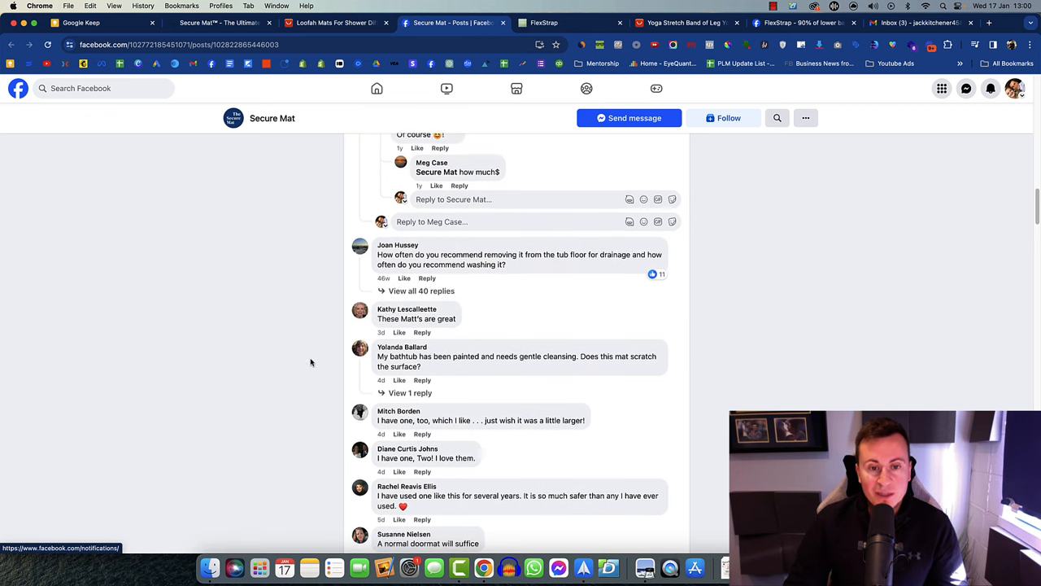
scroll(310, 362, down, 1)
scroll(305, 355, down, 3)
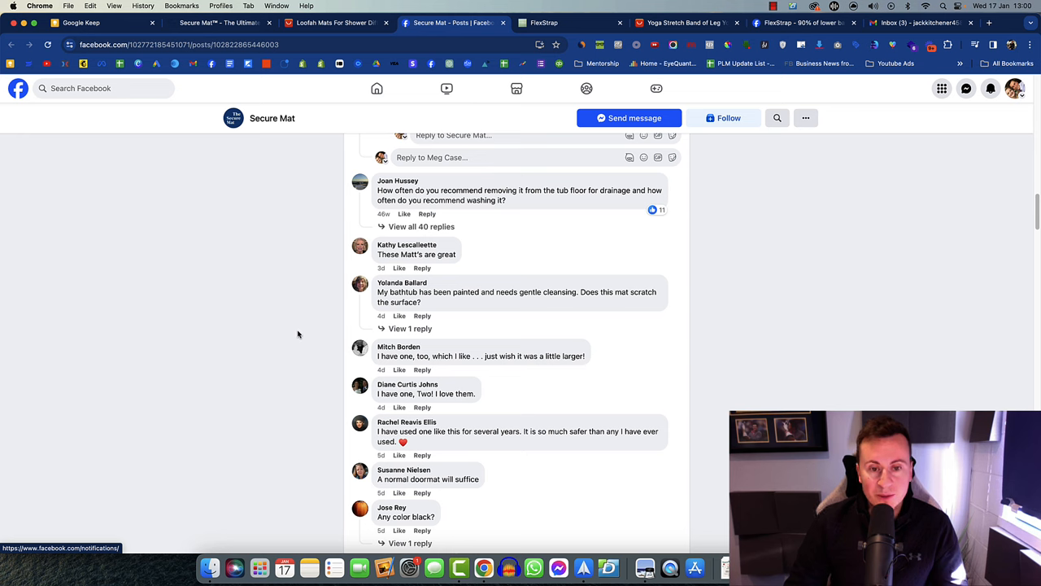
scroll(320, 344, down, 1)
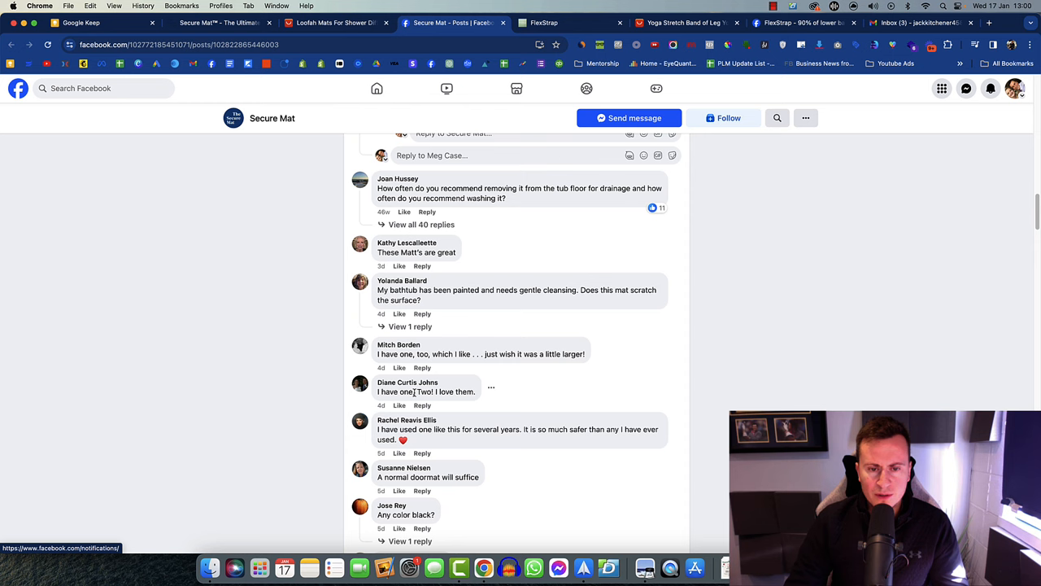
scroll(368, 386, down, 1)
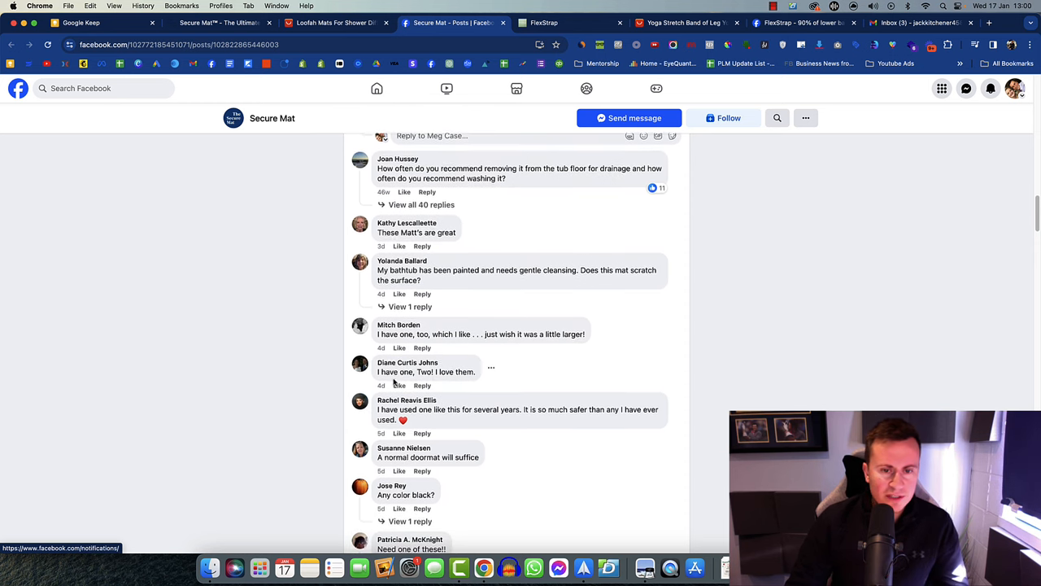
scroll(406, 375, down, 2)
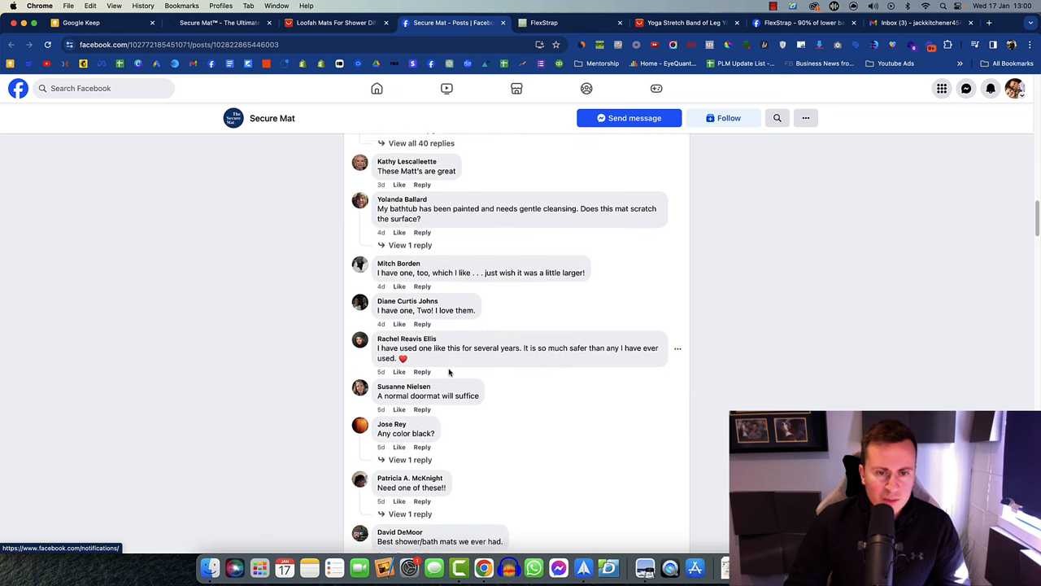
scroll(448, 350, down, 5)
scroll(439, 329, down, 3)
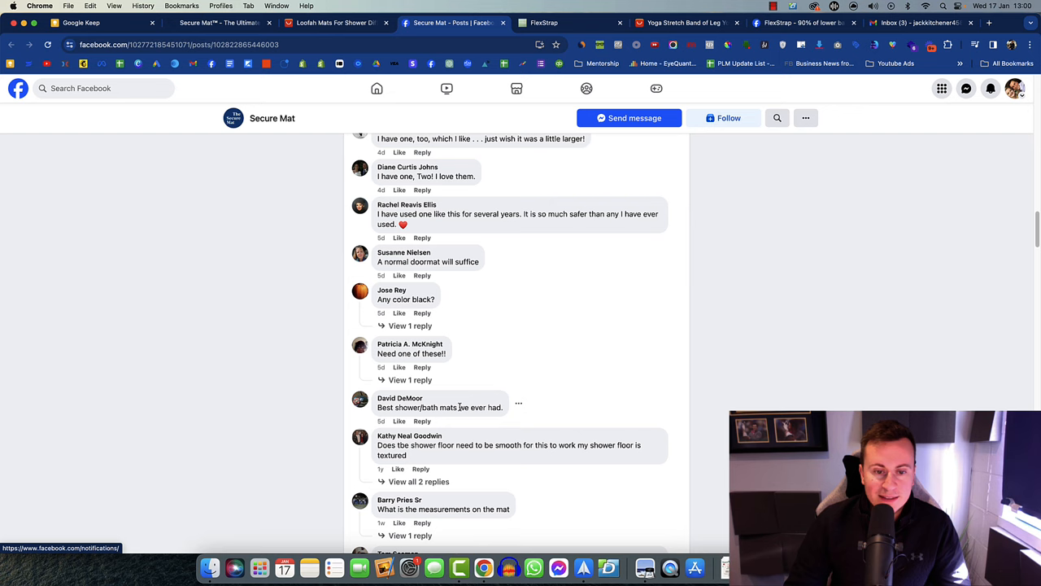
scroll(460, 407, down, 2)
scroll(451, 415, down, 1)
scroll(450, 415, down, 1)
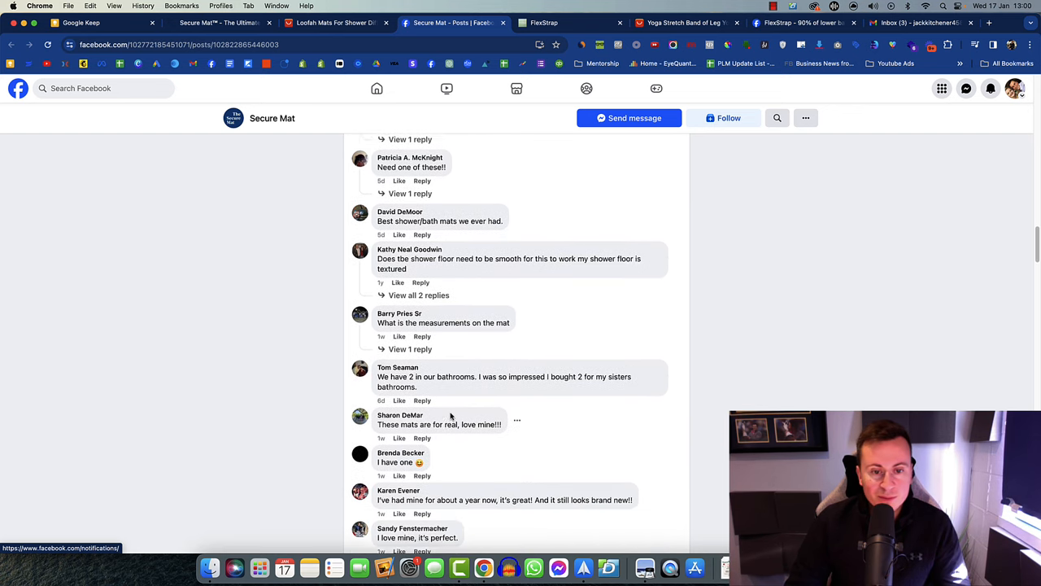
scroll(415, 439, down, 1)
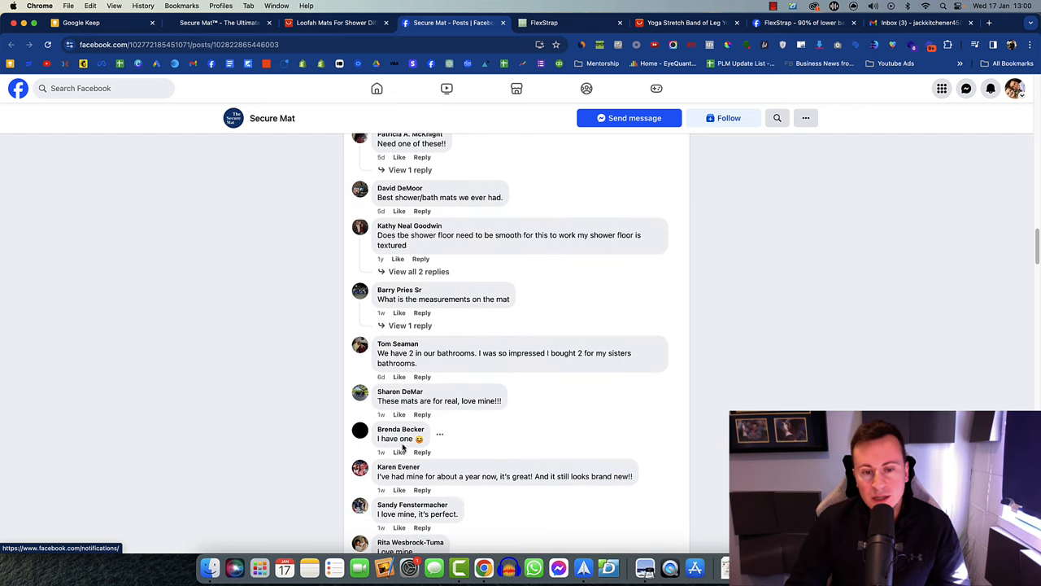
mouse_move(417, 504)
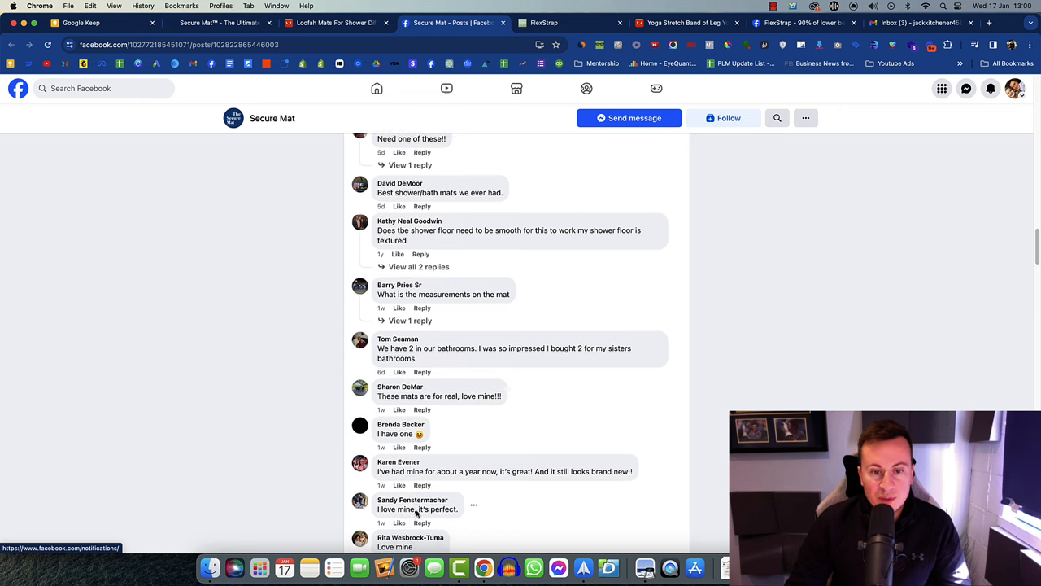
scroll(422, 485, down, 1)
scroll(411, 455, down, 1)
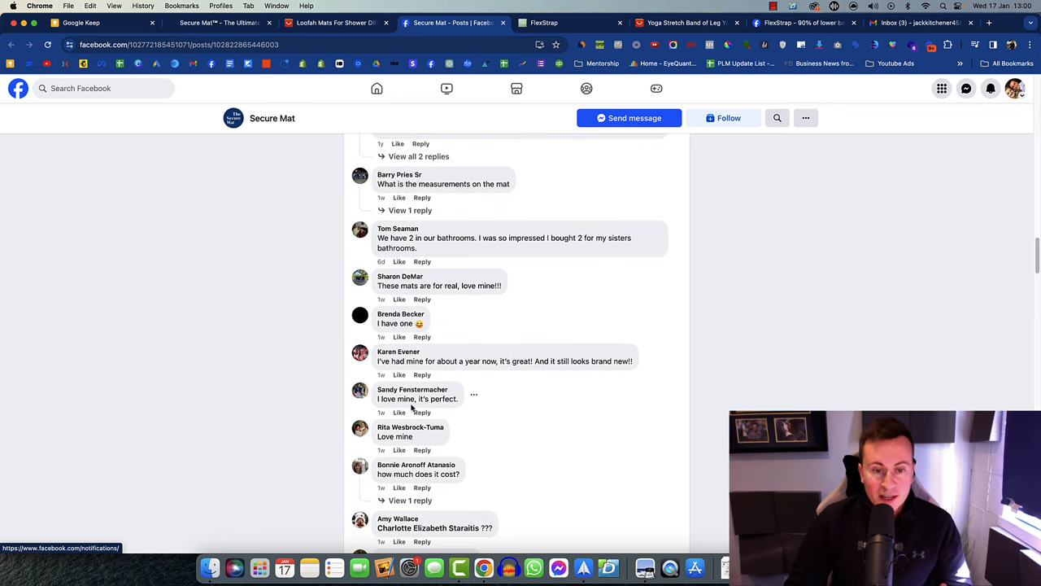
scroll(488, 468, down, 1)
scroll(537, 480, down, 1)
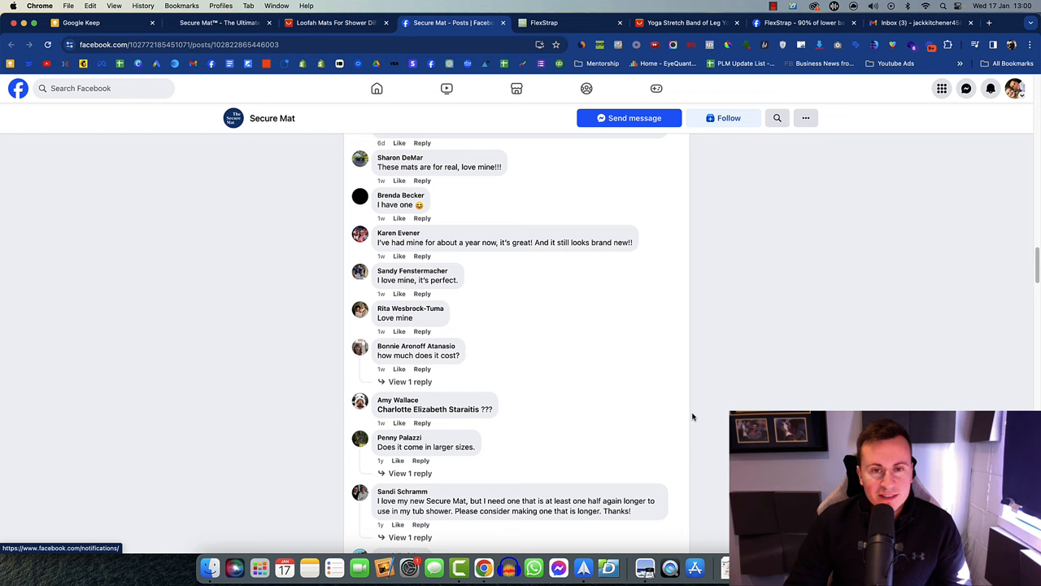
scroll(698, 429, up, 5)
scroll(699, 426, up, 5)
scroll(701, 421, up, 5)
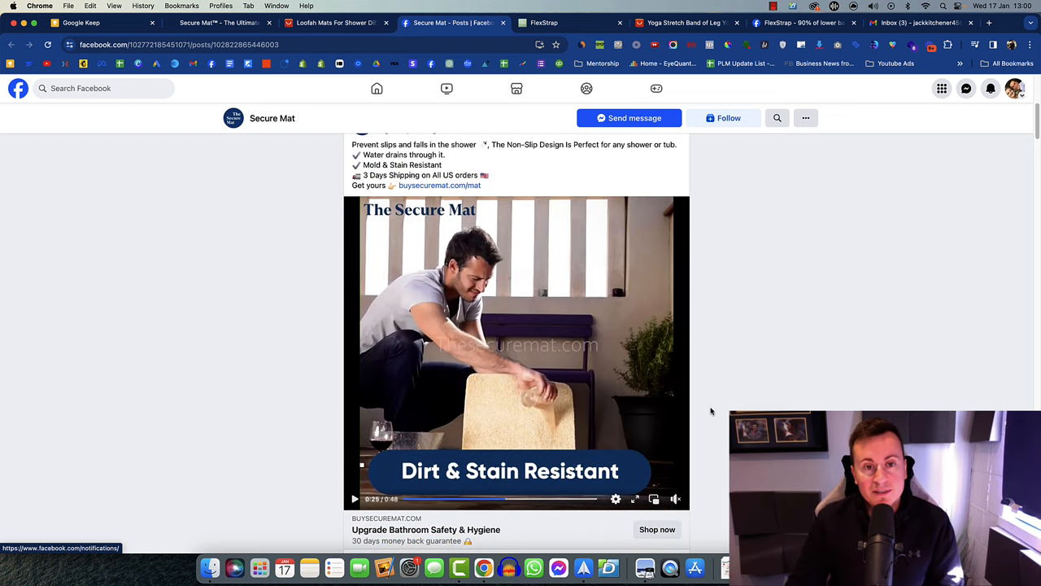
scroll(710, 410, up, 1)
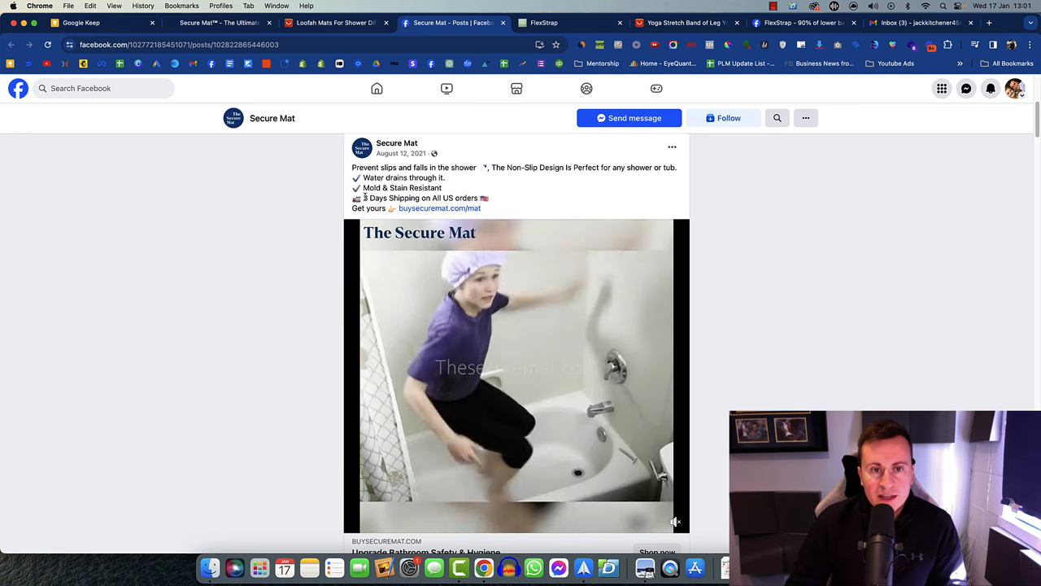
- Highlight the '3 Days Shipping on All US orders' line, then rewind the ad video to its start
drag(364, 198, 470, 198)
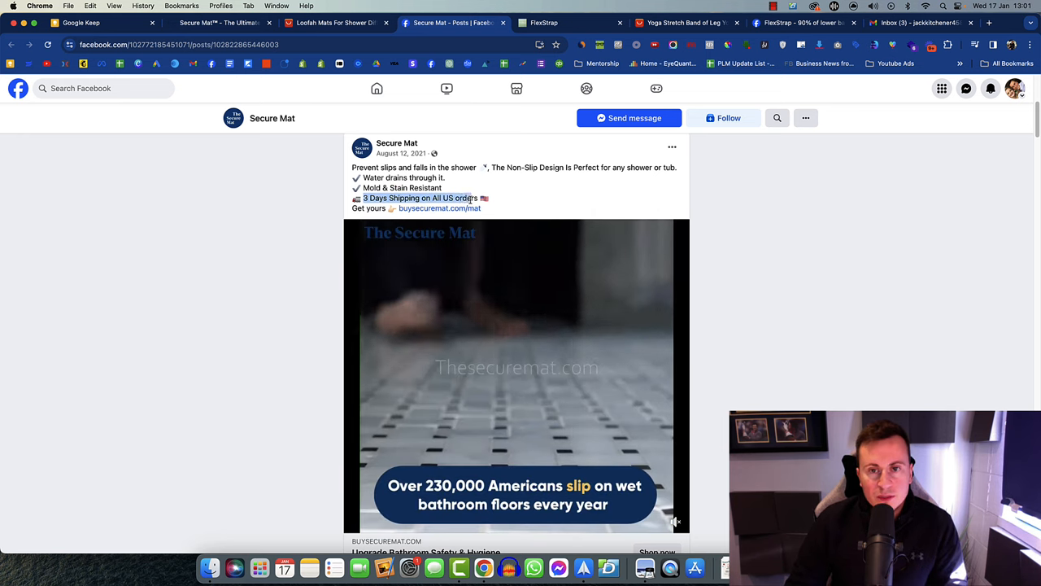
click(741, 192)
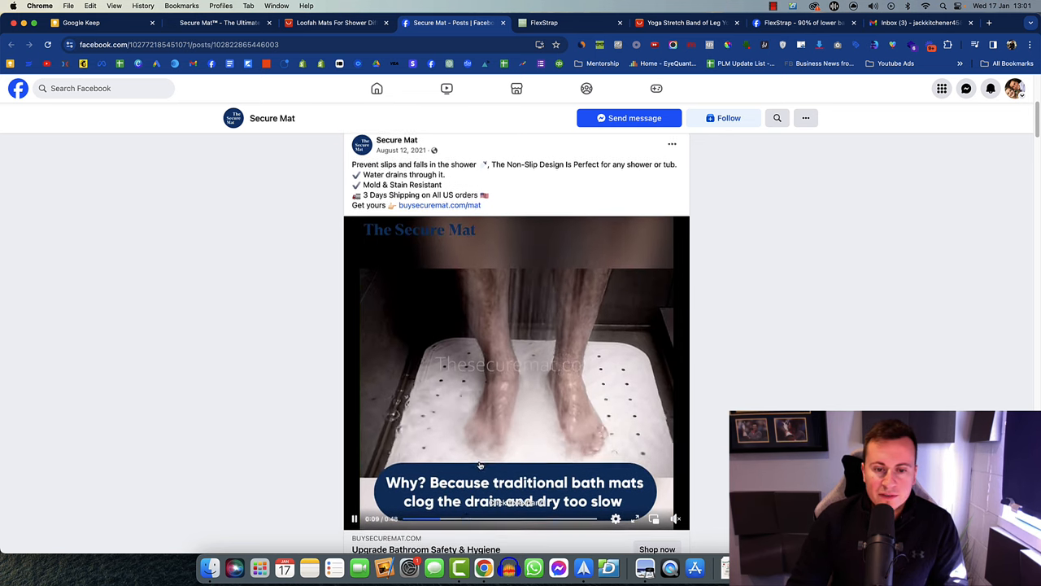
scroll(437, 488, down, 1)
drag(437, 506, 411, 506)
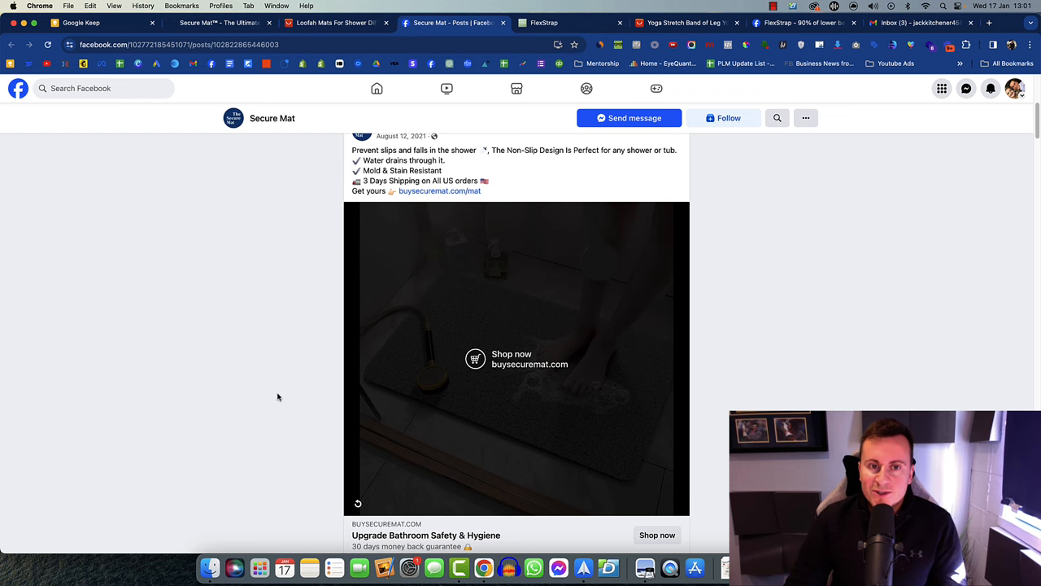
- Dismiss the store's subscribe popup and jump to the mat's purchase section via GET YOURS
click(205, 23)
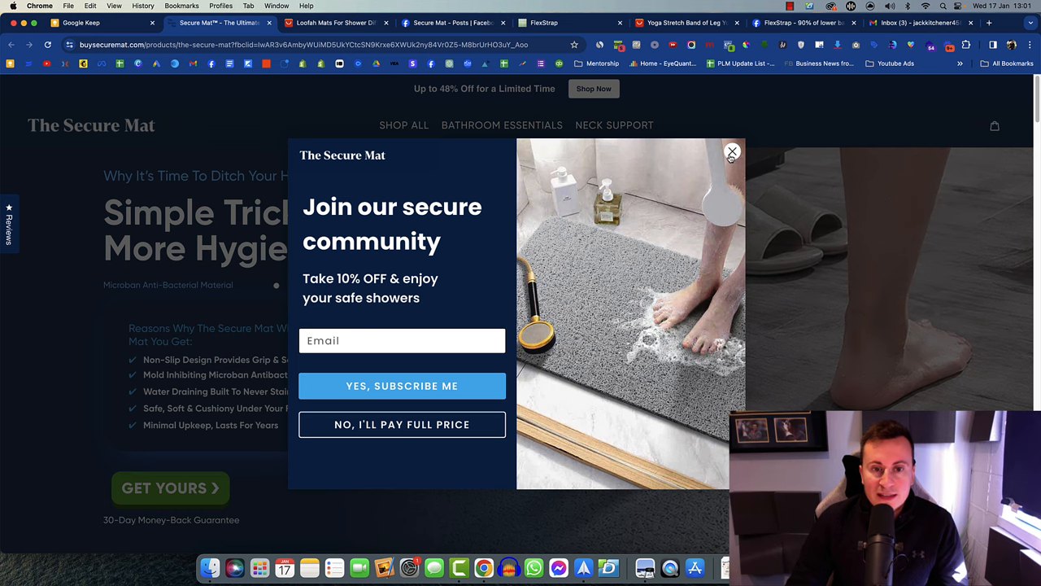
click(731, 152)
scroll(471, 407, down, 2)
scroll(471, 407, down, 10)
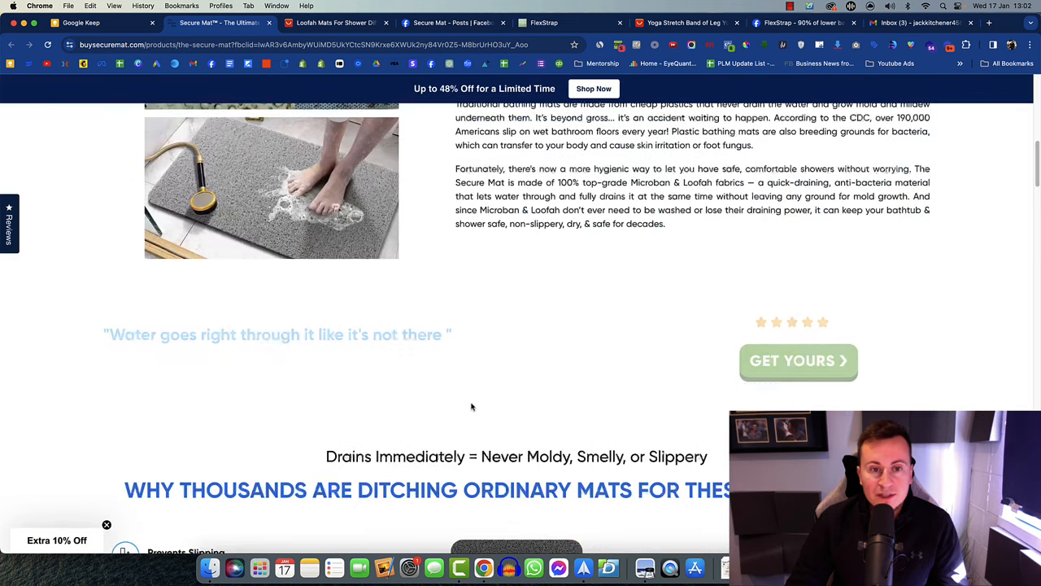
scroll(477, 396, up, 15)
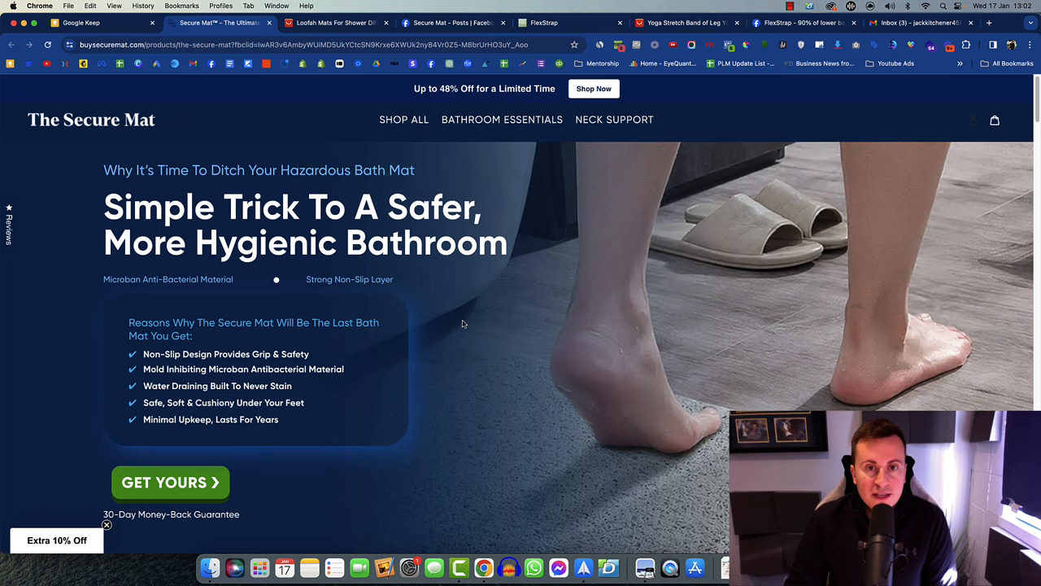
scroll(394, 172, down, 3)
scroll(398, 187, down, 4)
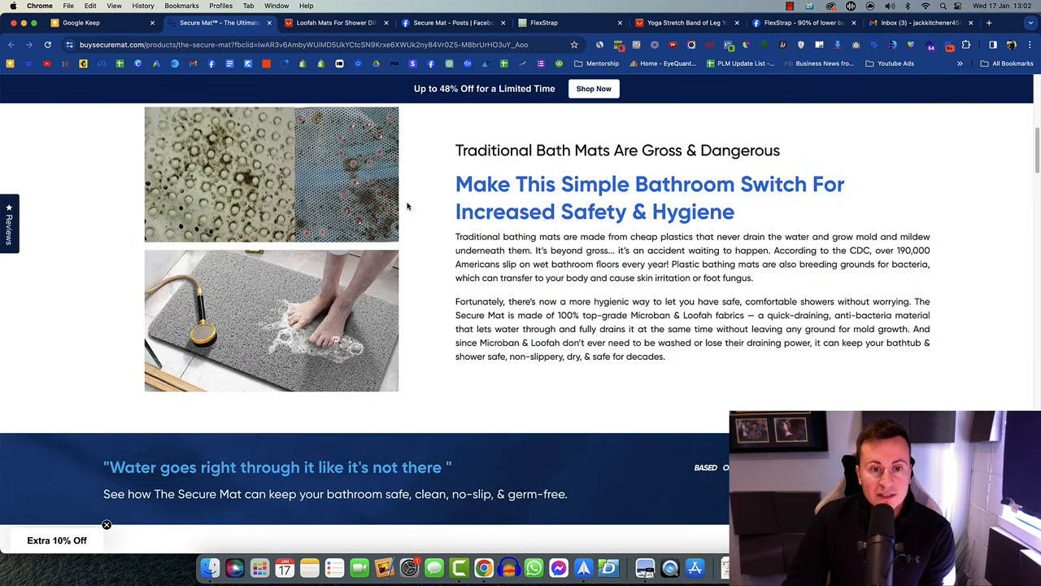
scroll(407, 204, down, 3)
scroll(405, 220, down, 4)
scroll(405, 220, down, 2)
scroll(407, 236, down, 2)
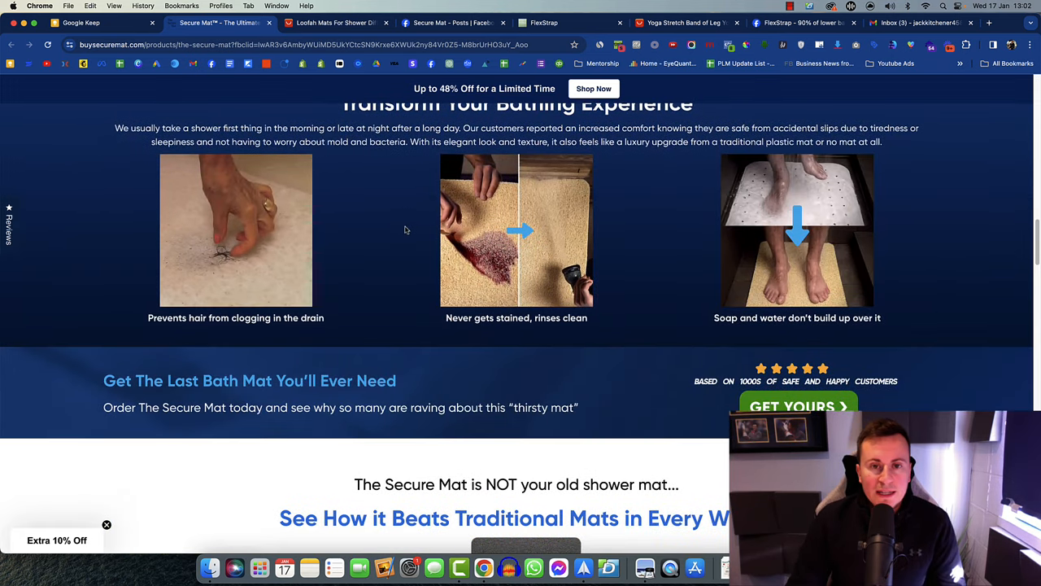
scroll(410, 253, up, 6)
scroll(412, 270, up, 5)
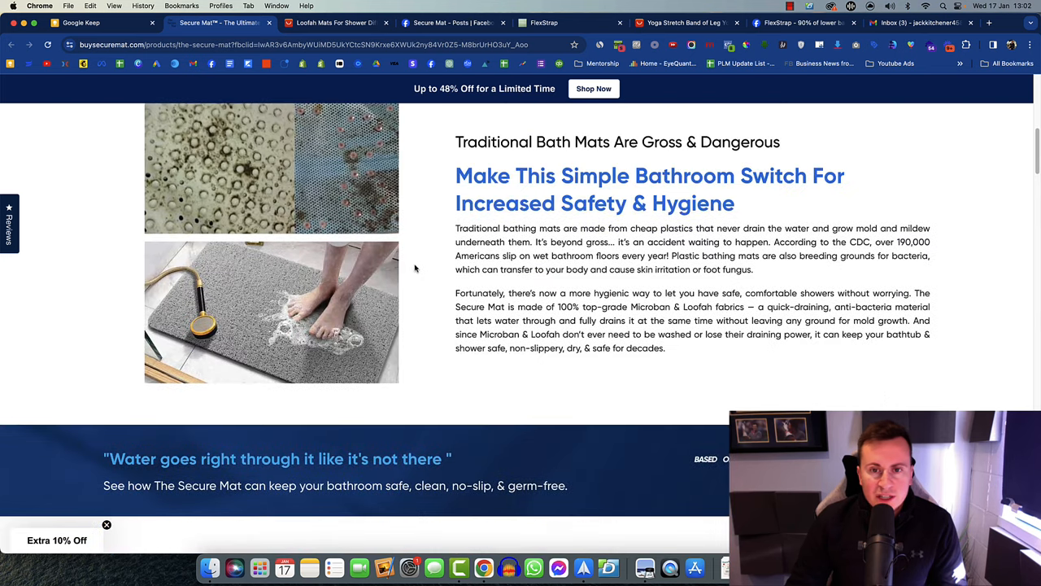
scroll(418, 252, up, 3)
scroll(416, 240, down, 2)
scroll(416, 235, down, 2)
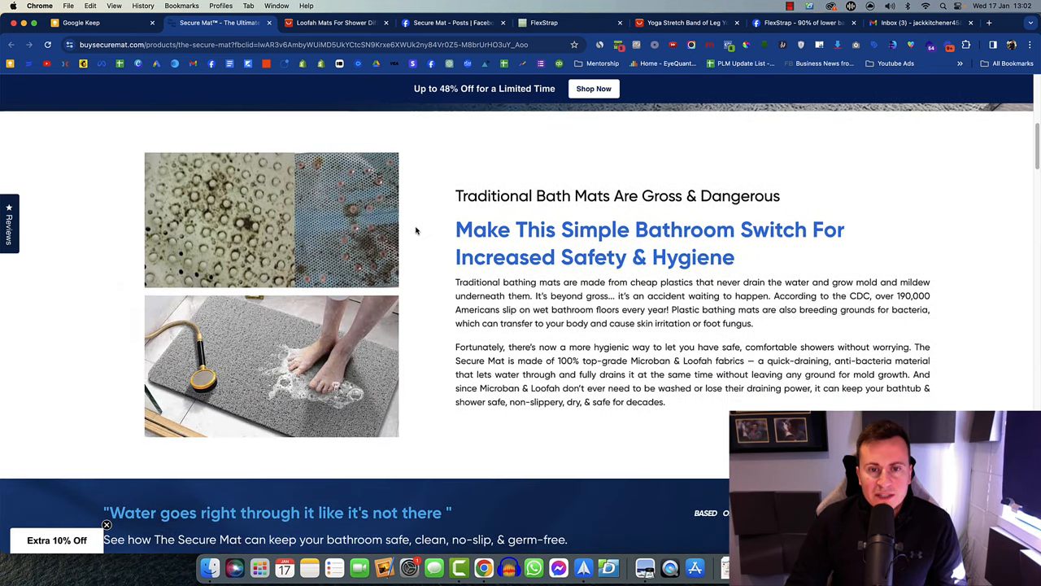
scroll(416, 231, down, 1)
scroll(421, 241, down, 2)
scroll(427, 223, down, 2)
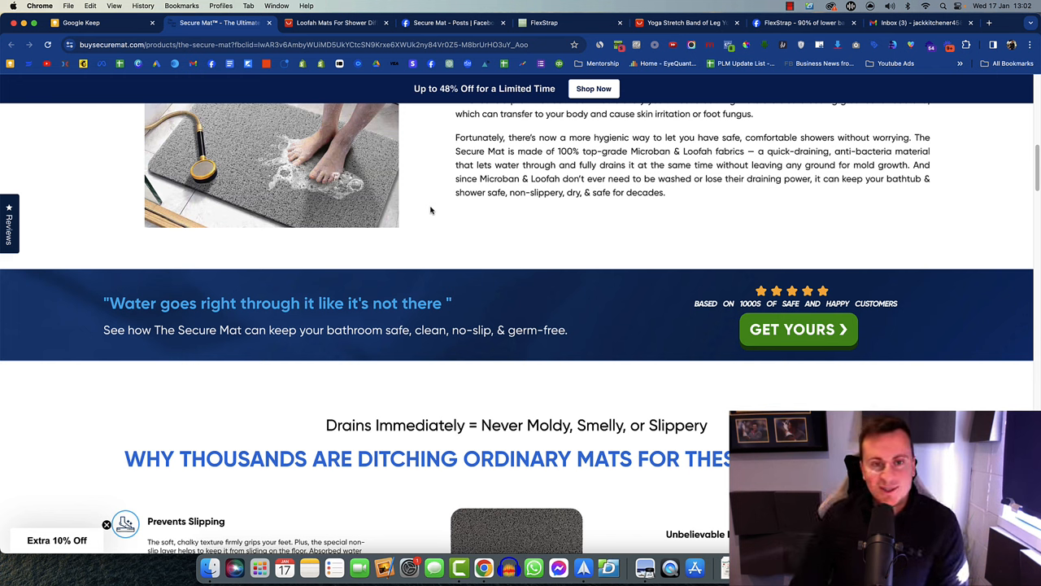
scroll(504, 305, down, 1)
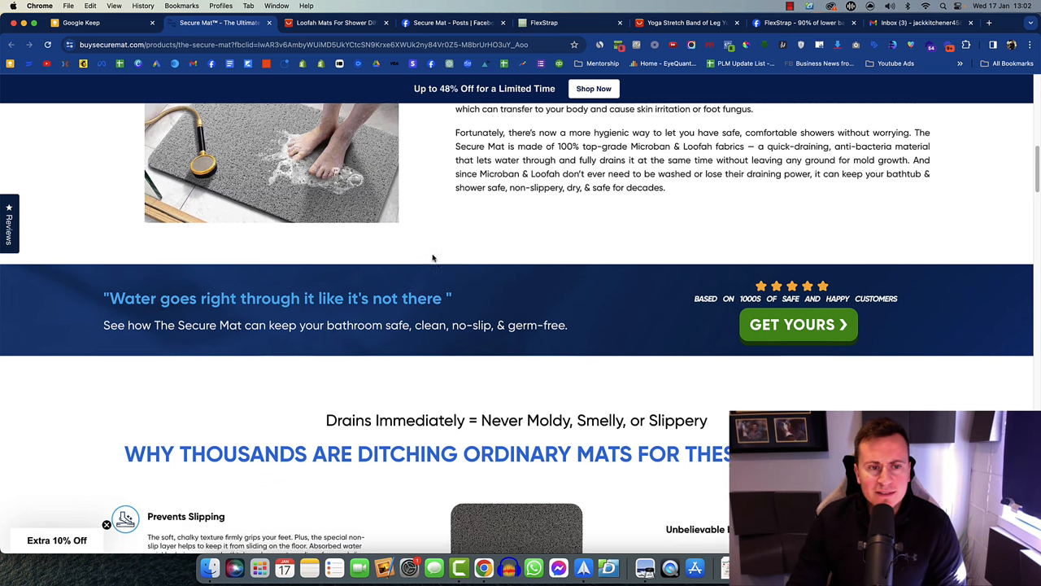
scroll(432, 258, down, 3)
scroll(432, 279, down, 4)
scroll(432, 279, down, 3)
scroll(422, 289, down, 2)
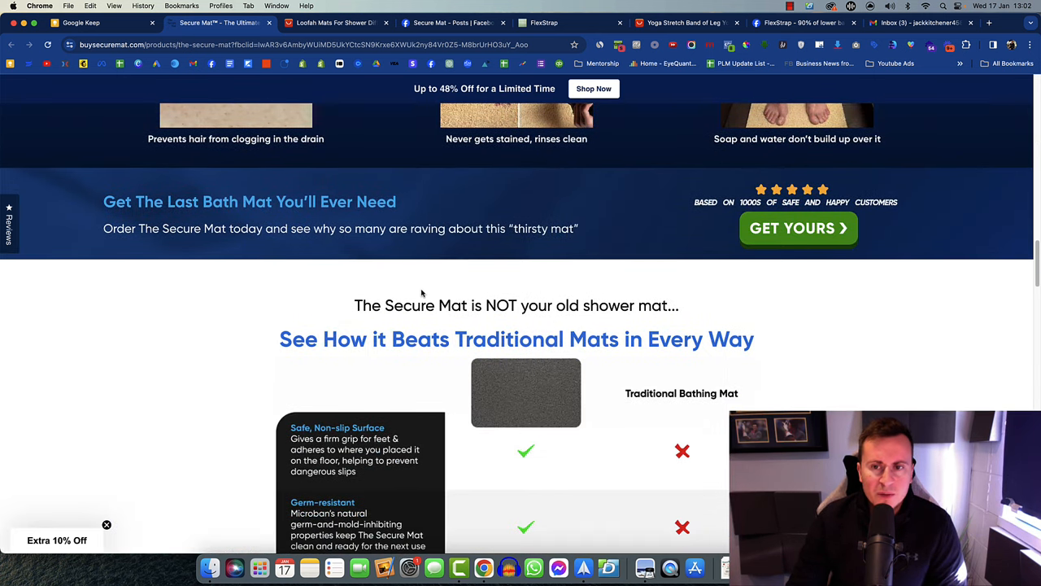
click(797, 230)
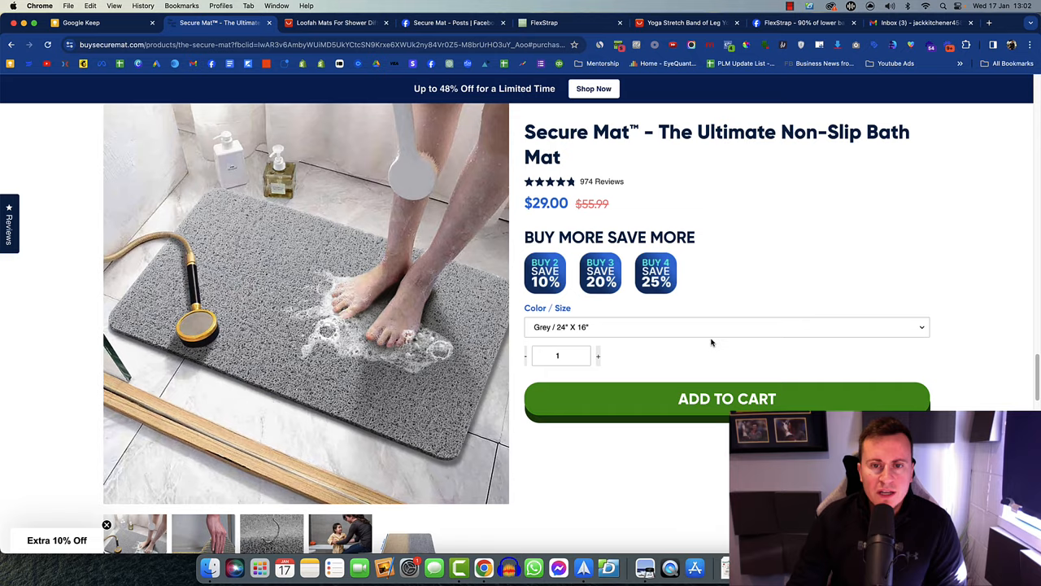
scroll(711, 342, up, 1)
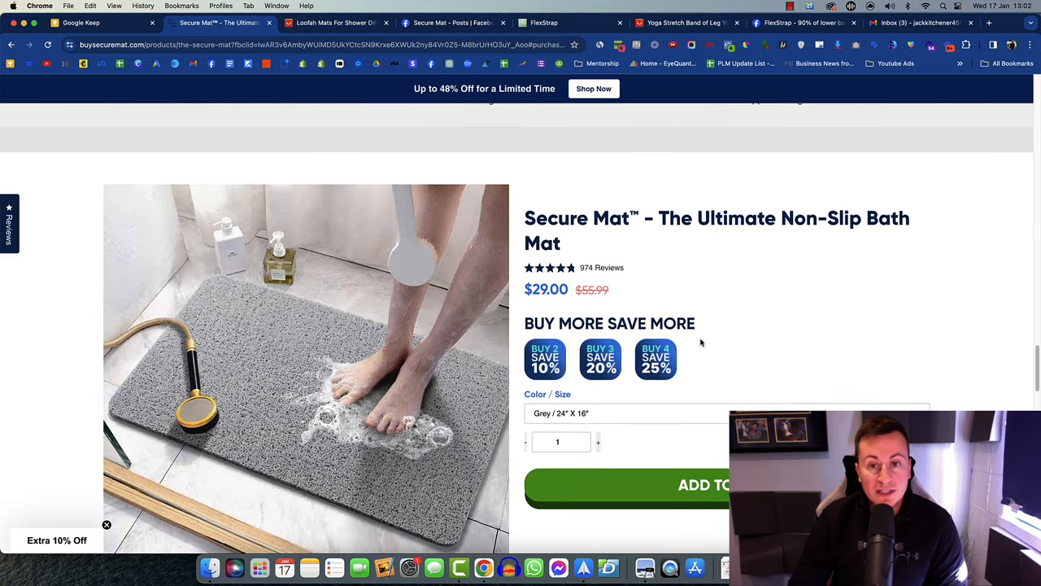
scroll(711, 345, down, 1)
scroll(708, 250, up, 1)
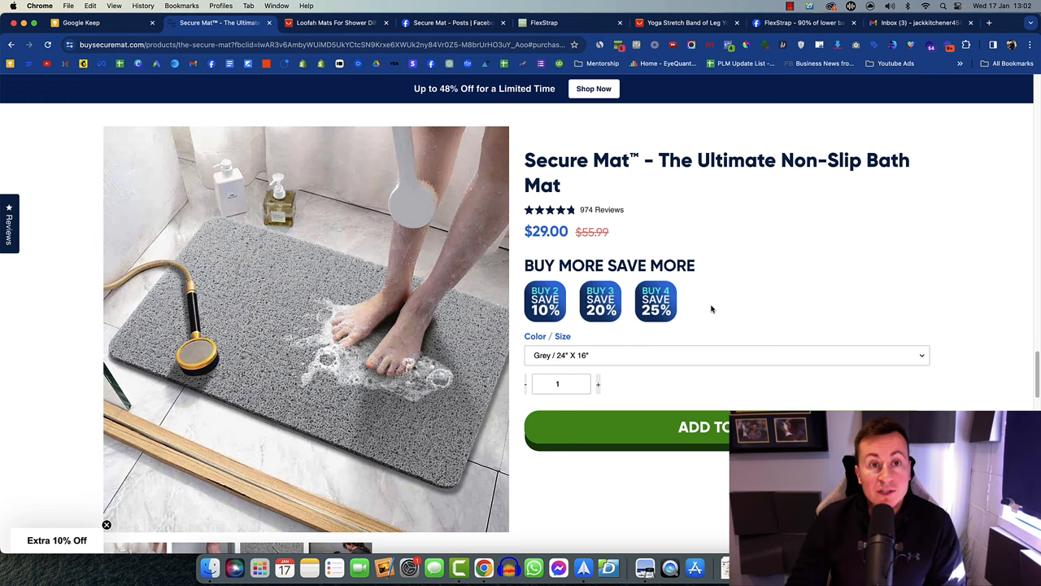
scroll(711, 309, down, 10)
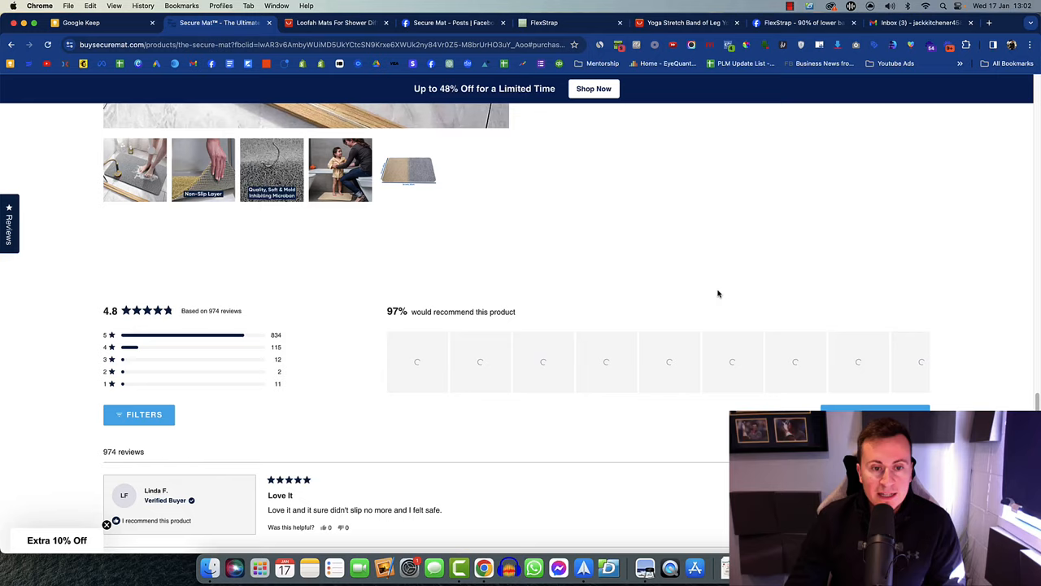
scroll(716, 290, down, 3)
scroll(688, 298, down, 3)
scroll(680, 274, down, 3)
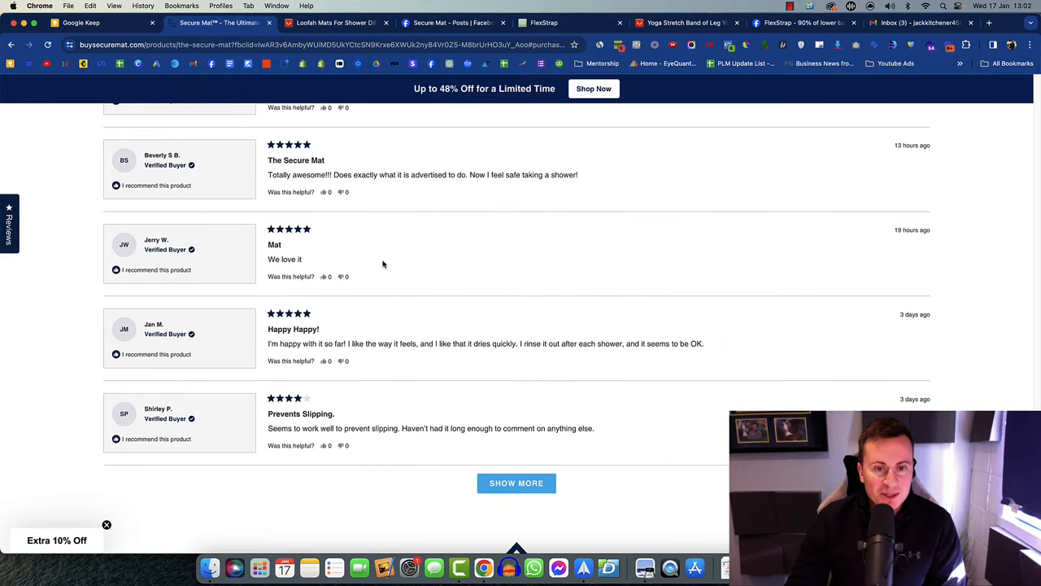
scroll(375, 377, up, 4)
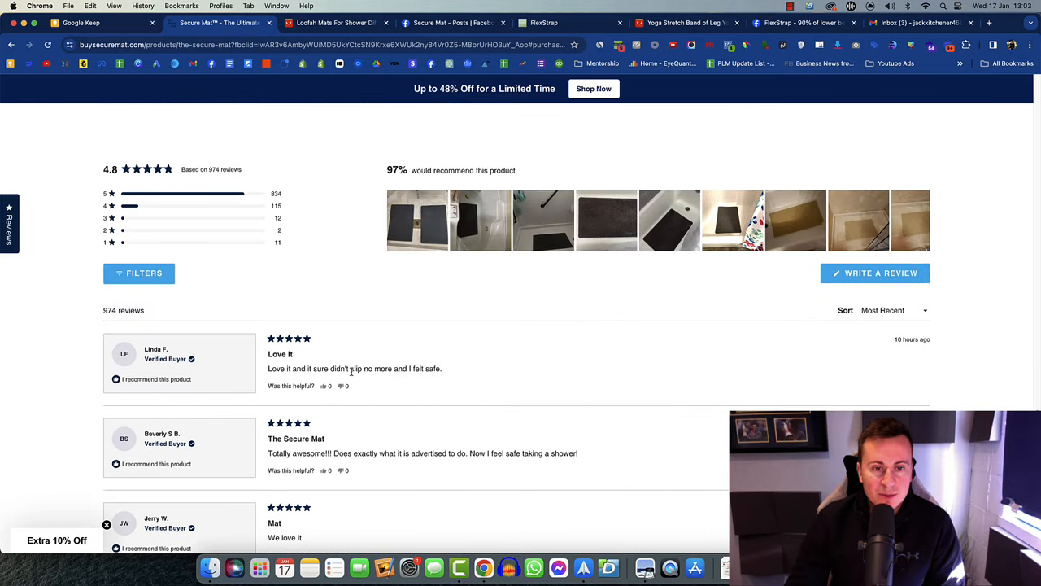
scroll(377, 372, up, 2)
scroll(404, 388, up, 5)
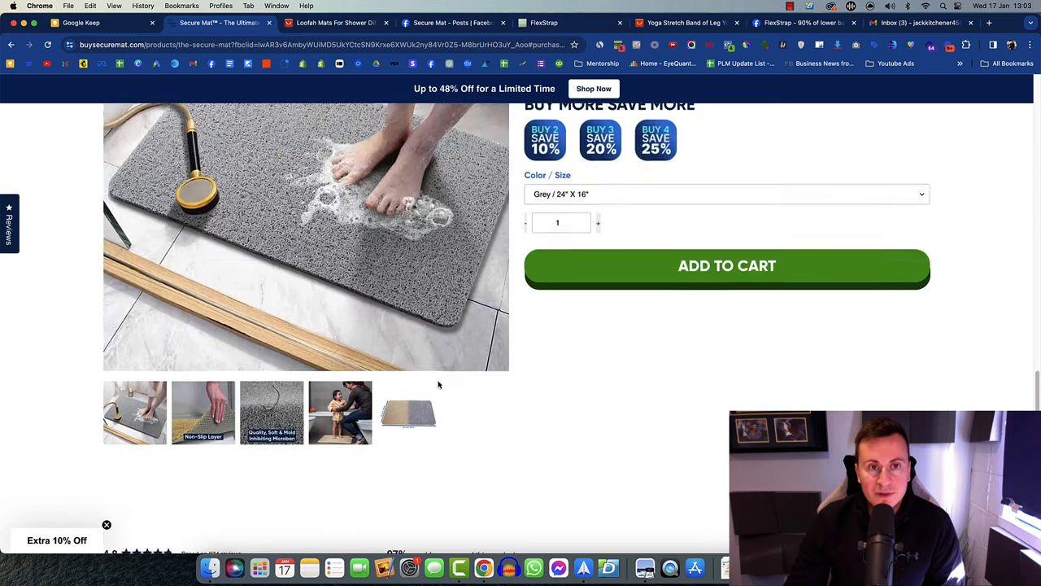
scroll(437, 385, up, 3)
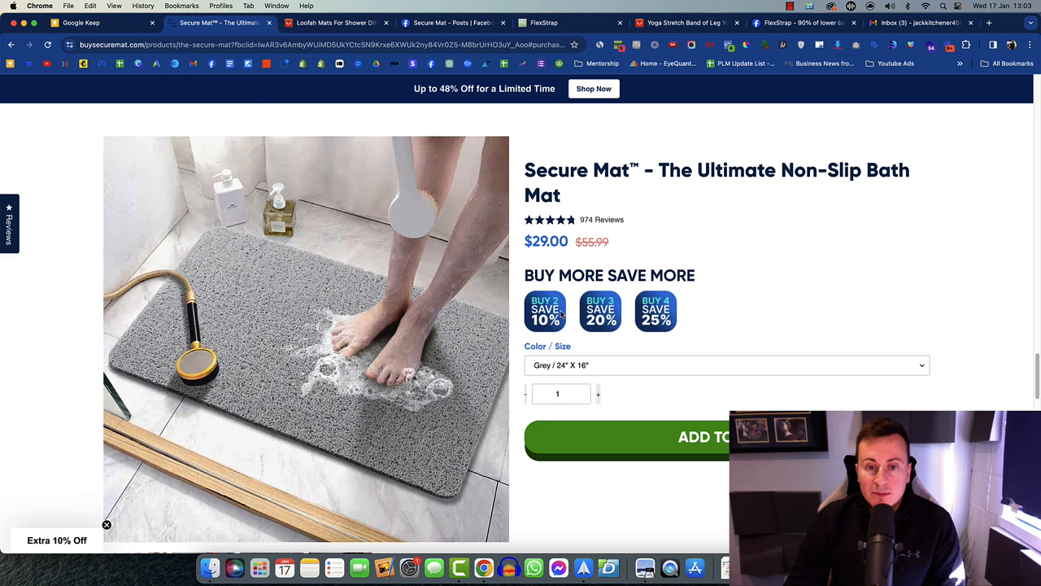
click(702, 360)
click(682, 379)
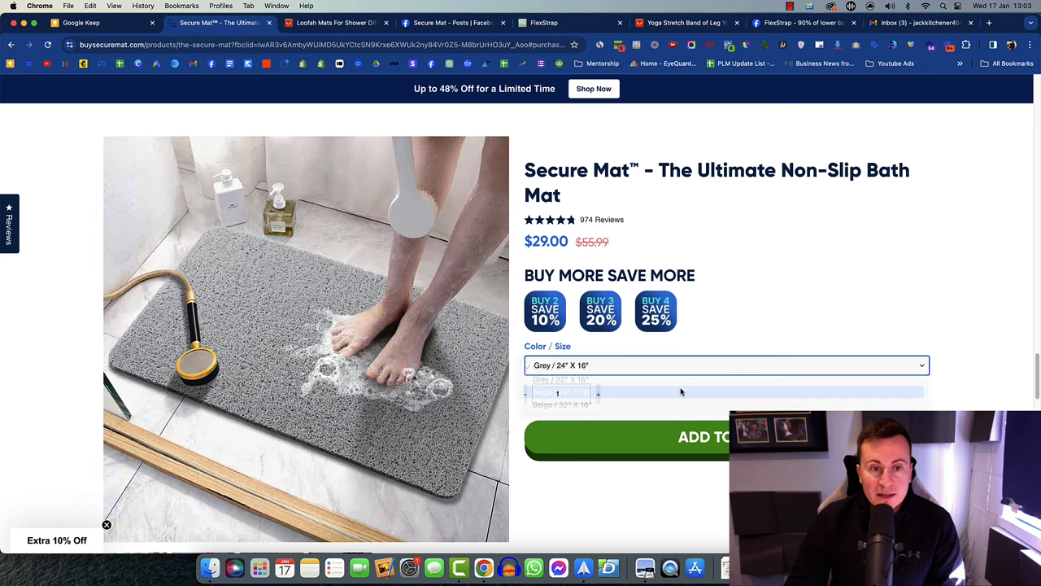
click(676, 365)
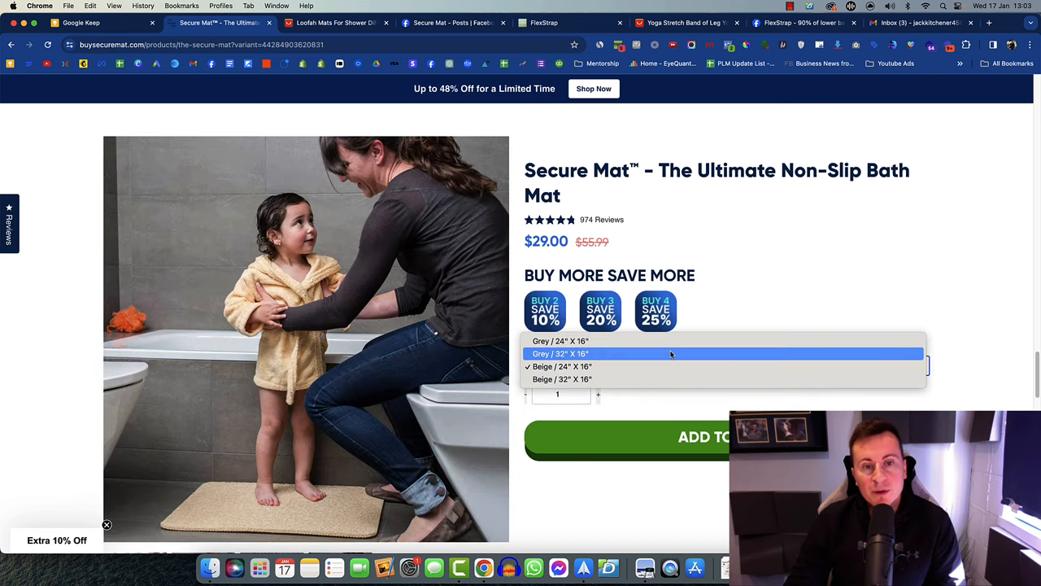
click(671, 354)
click(671, 355)
key(Escape)
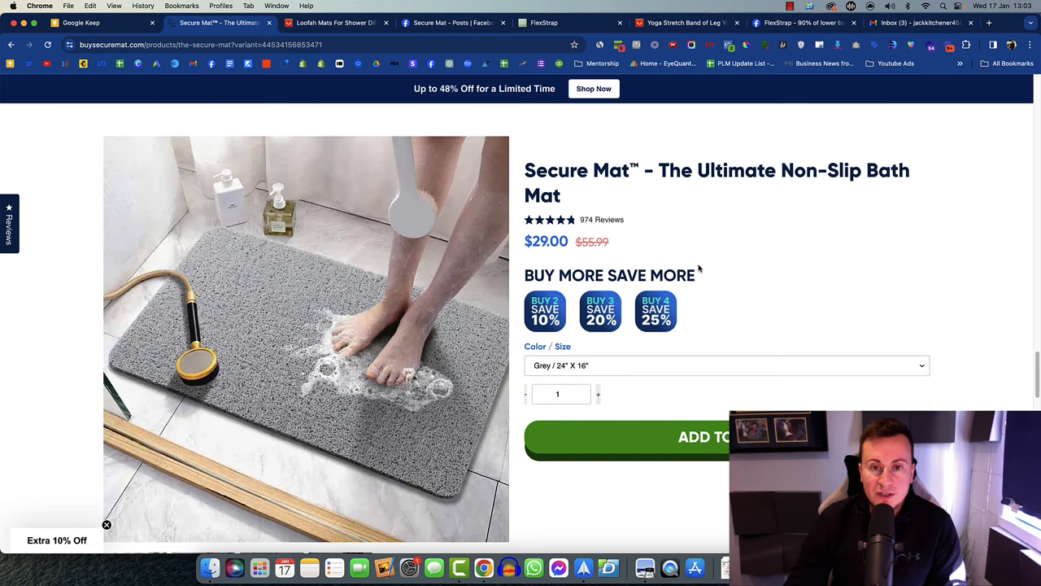
- View the AliExpress supplier's loofah mat listing in the Gray 60x60cm colour
click(332, 23)
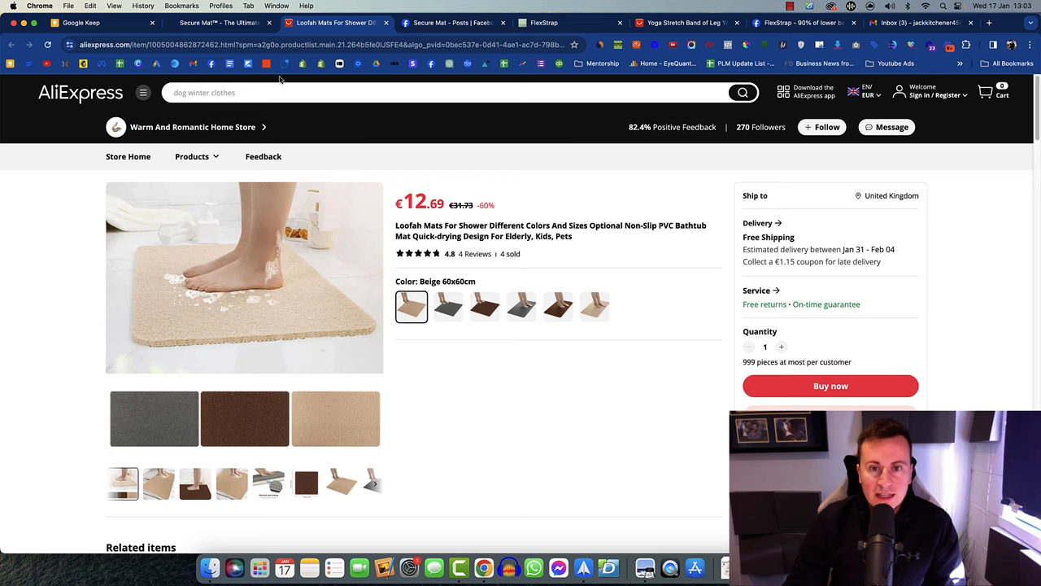
click(236, 28)
click(338, 25)
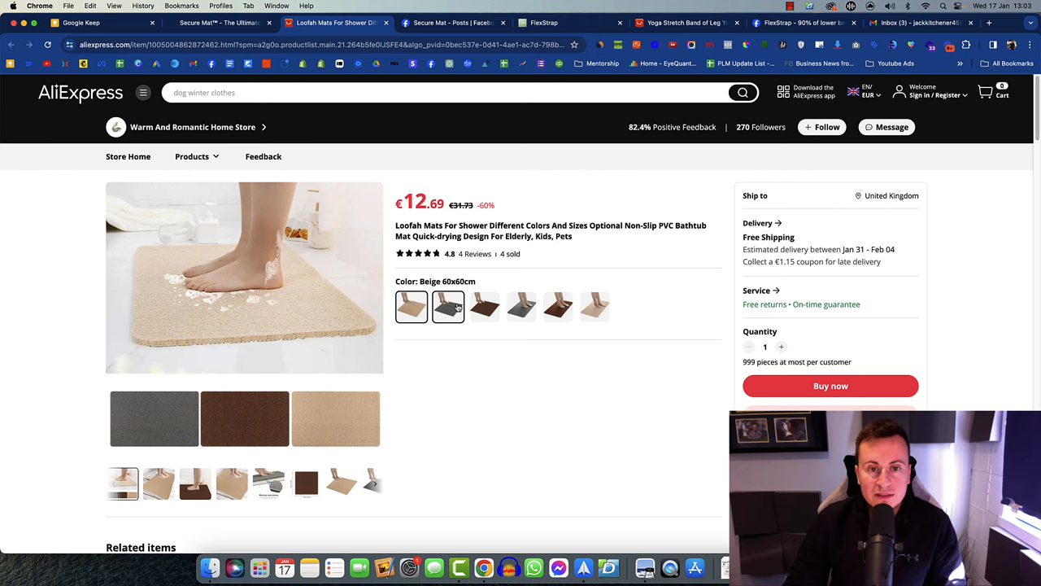
click(456, 308)
- Compare the Secure Mat store's Beige 24"x16" and grey 32"x16" variants against the supplier listing
click(236, 25)
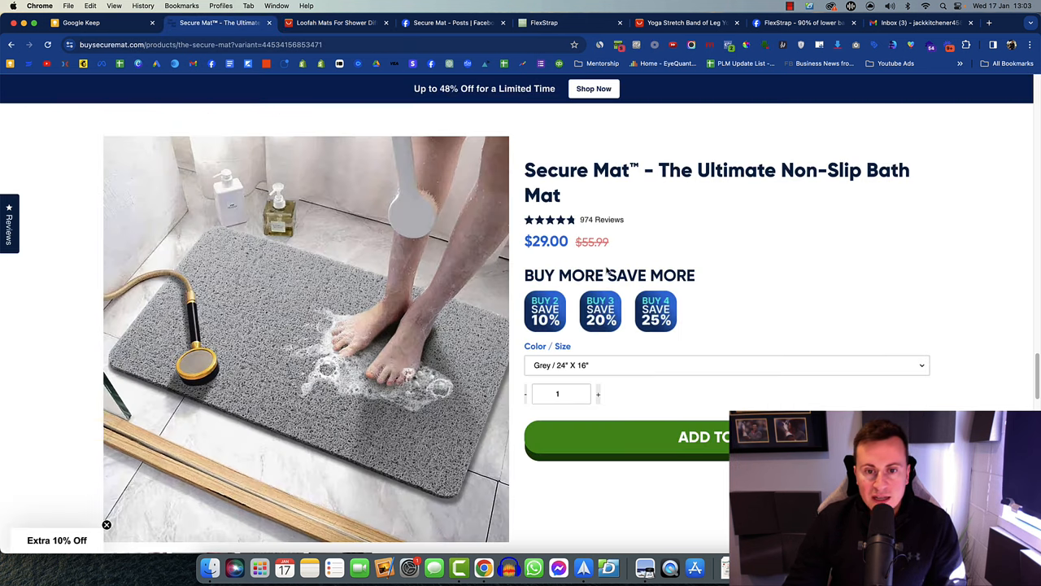
click(668, 368)
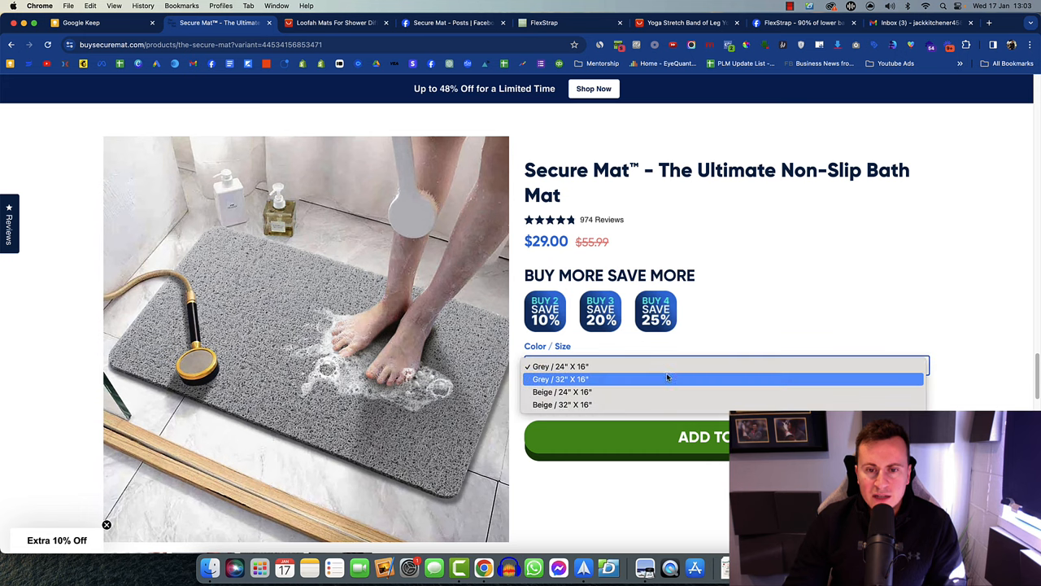
click(658, 394)
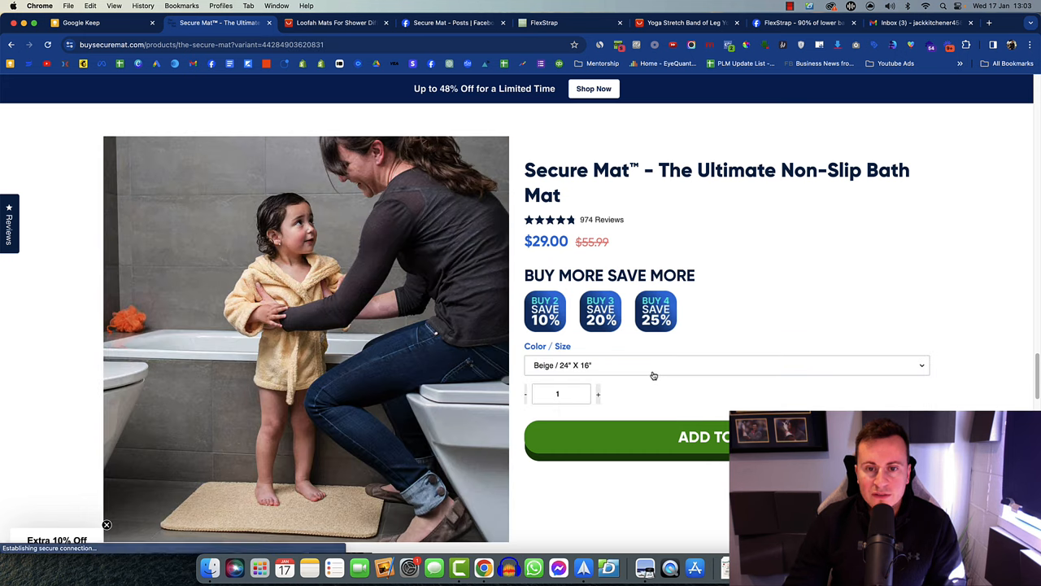
click(650, 366)
click(648, 354)
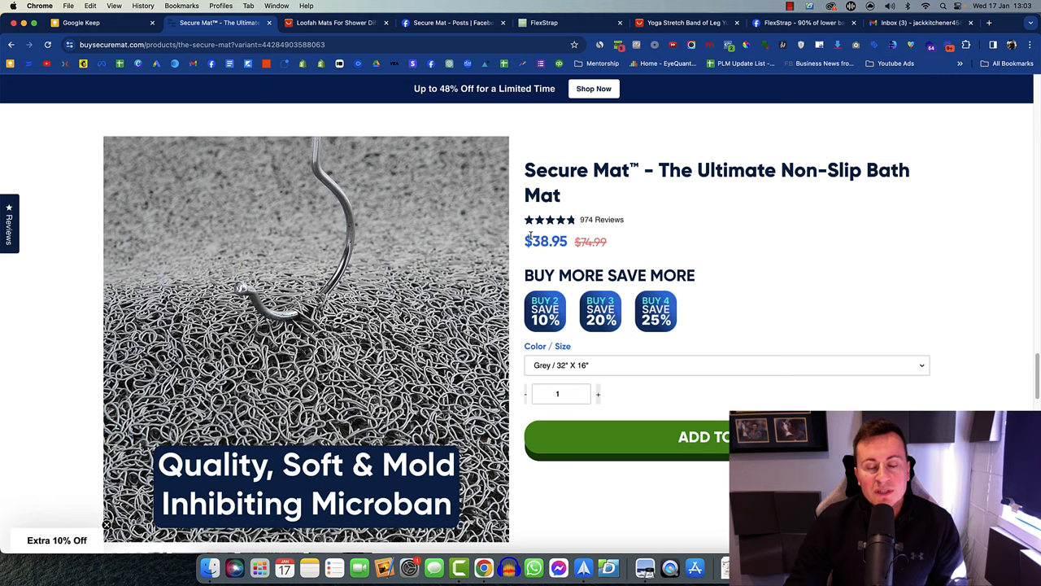
click(333, 28)
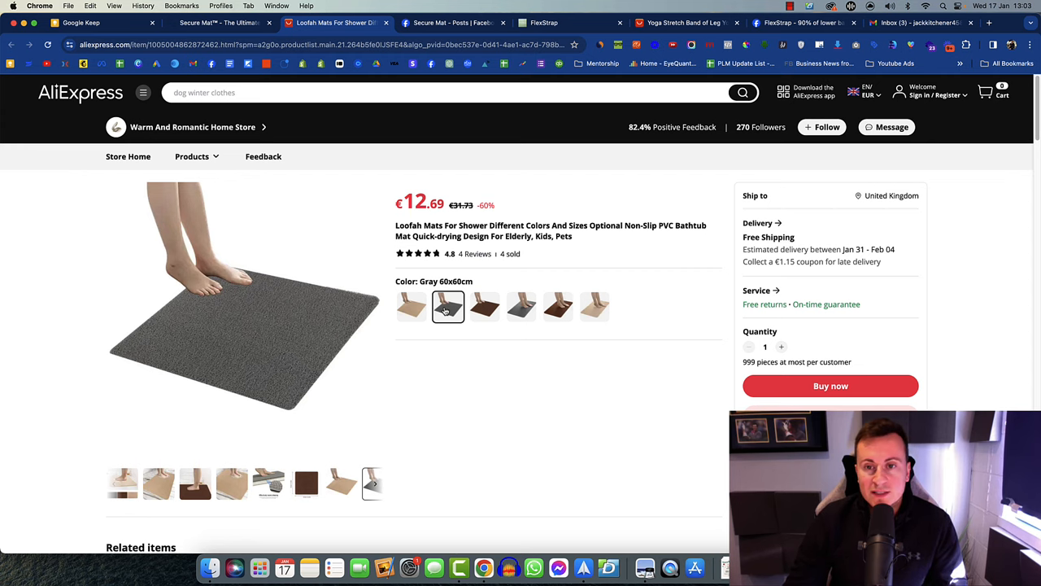
- Bring up the Secure Mat Facebook post and highlight its 3 Days Shipping line
click(439, 25)
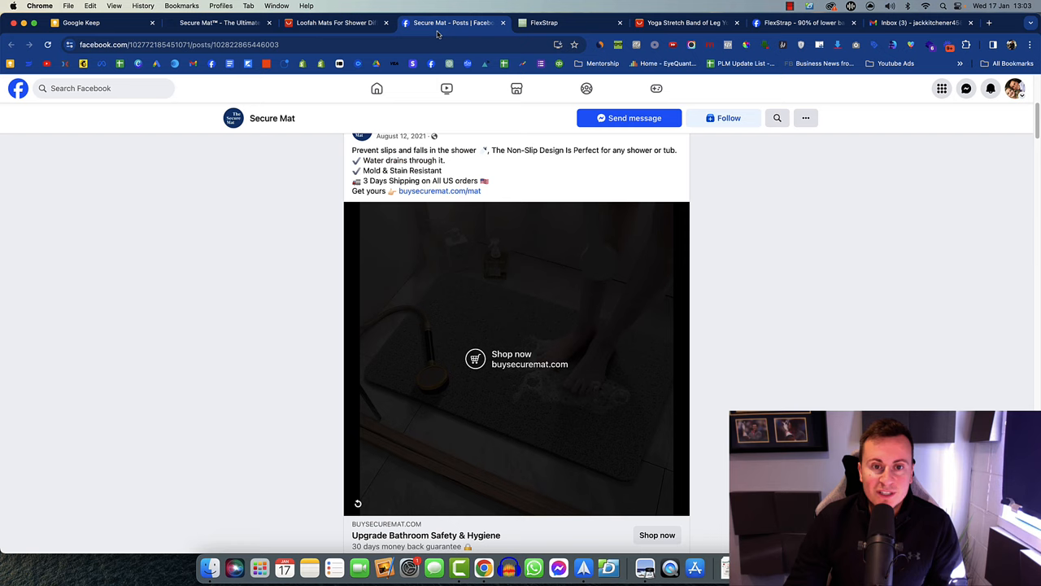
key(ctrl+shift+Tab)
click(441, 25)
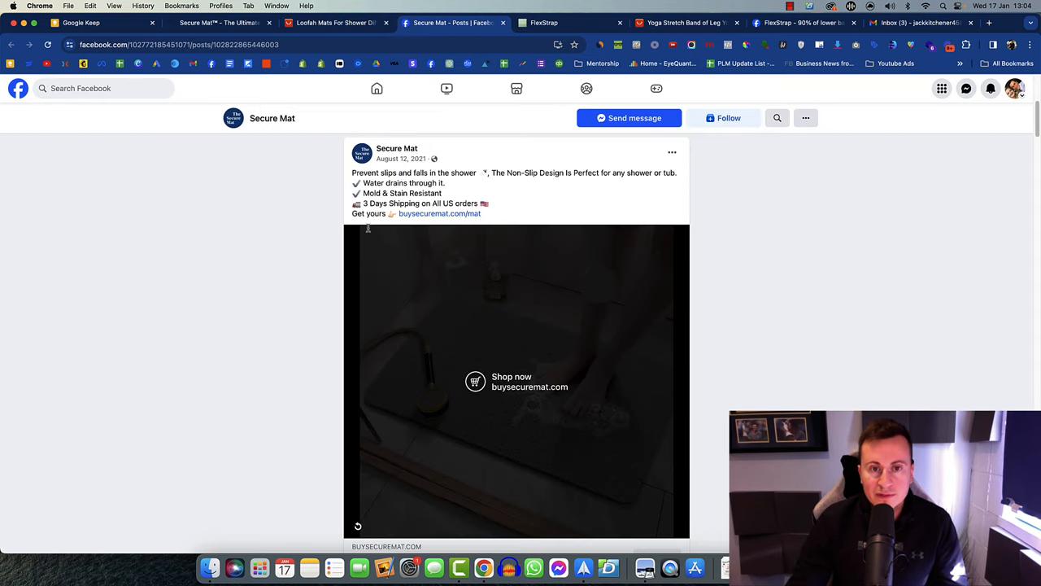
drag(364, 203, 488, 203)
click(489, 204)
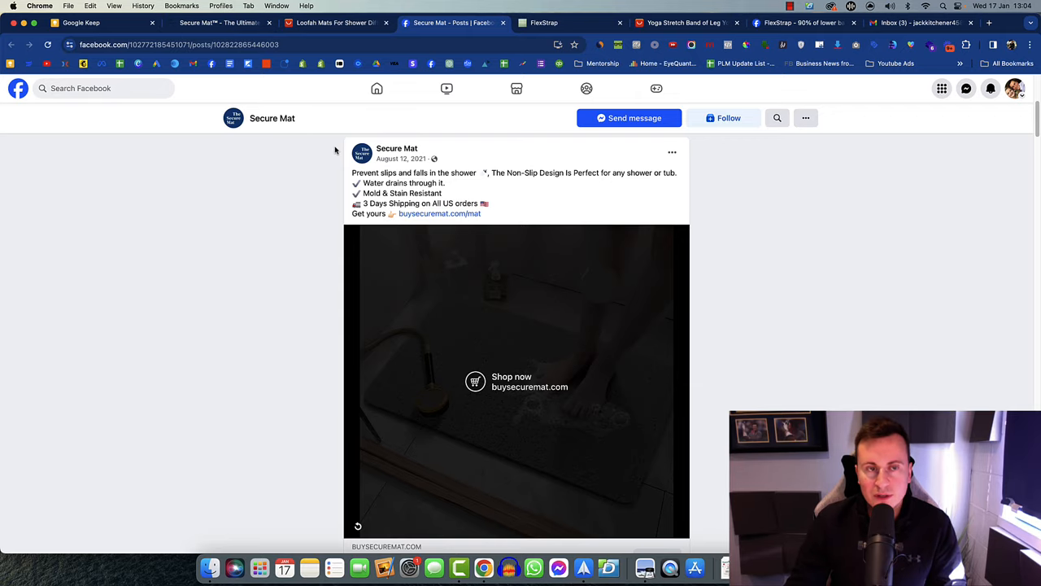
click(225, 27)
scroll(539, 304, up, 10)
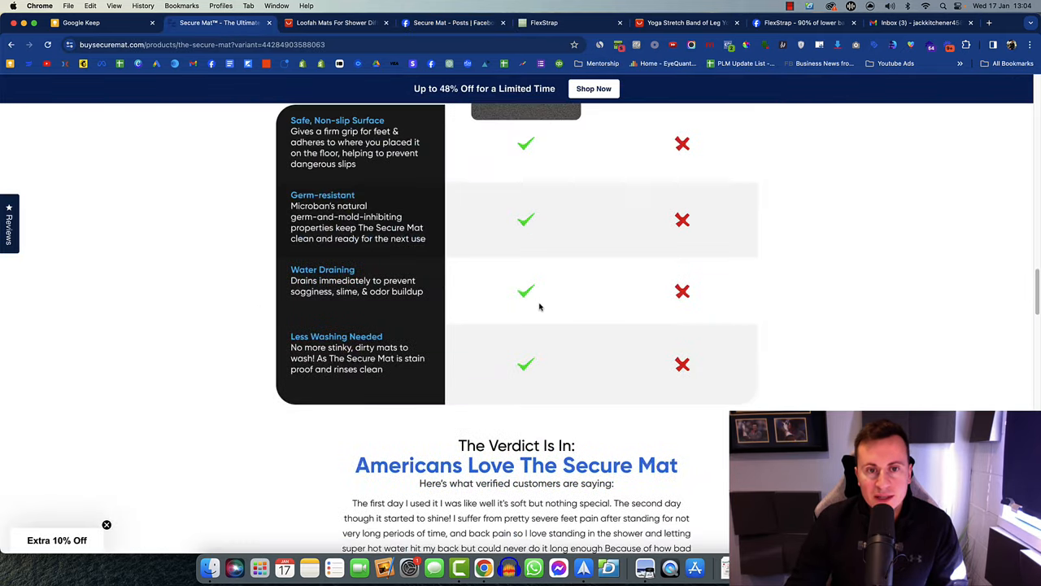
scroll(550, 318, up, 10)
scroll(550, 320, up, 10)
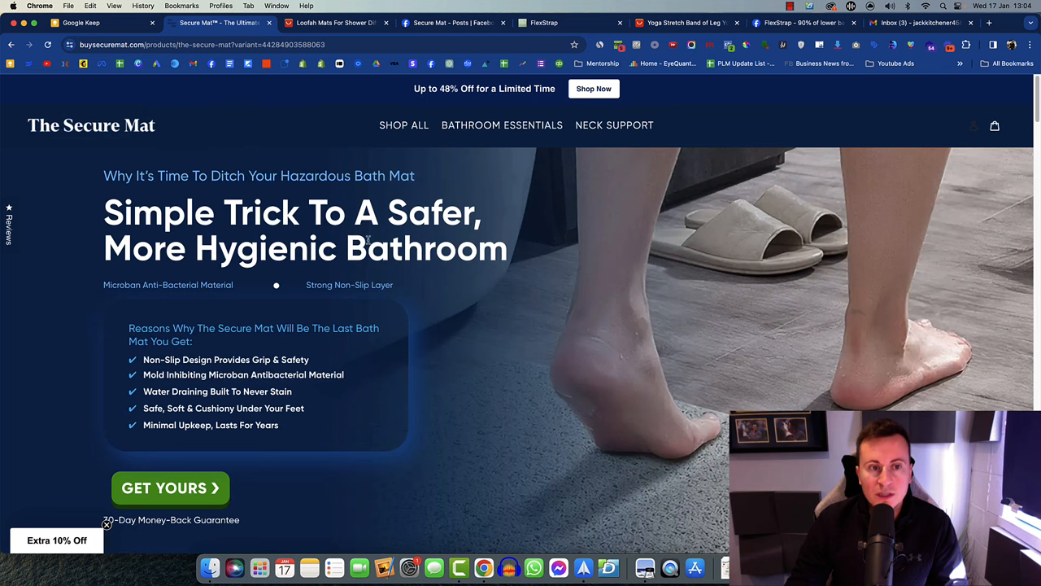
scroll(368, 239, down, 3)
scroll(407, 267, down, 3)
scroll(413, 247, down, 1)
scroll(413, 235, down, 1)
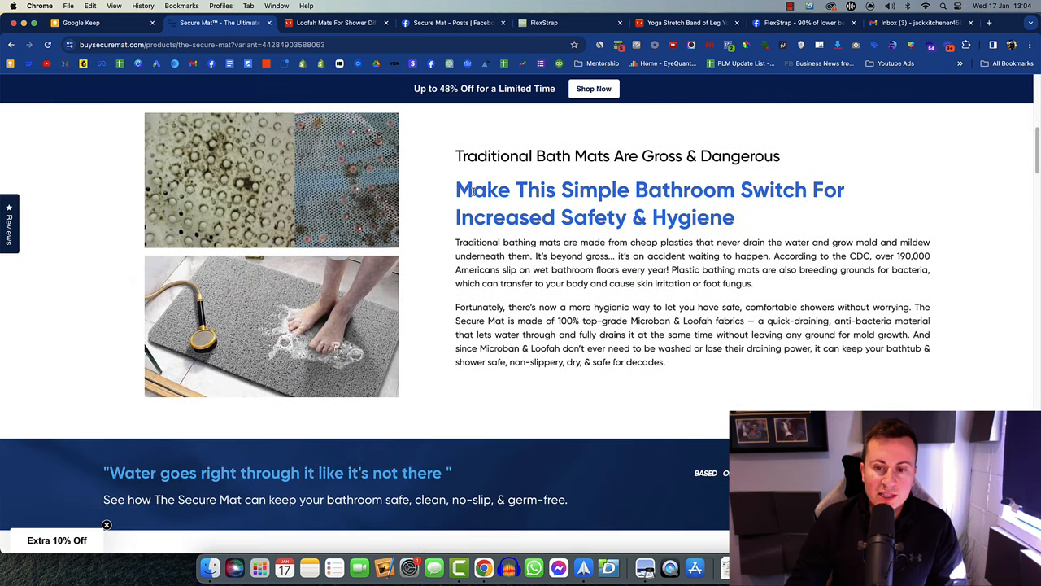
scroll(552, 334, down, 3)
scroll(529, 332, down, 3)
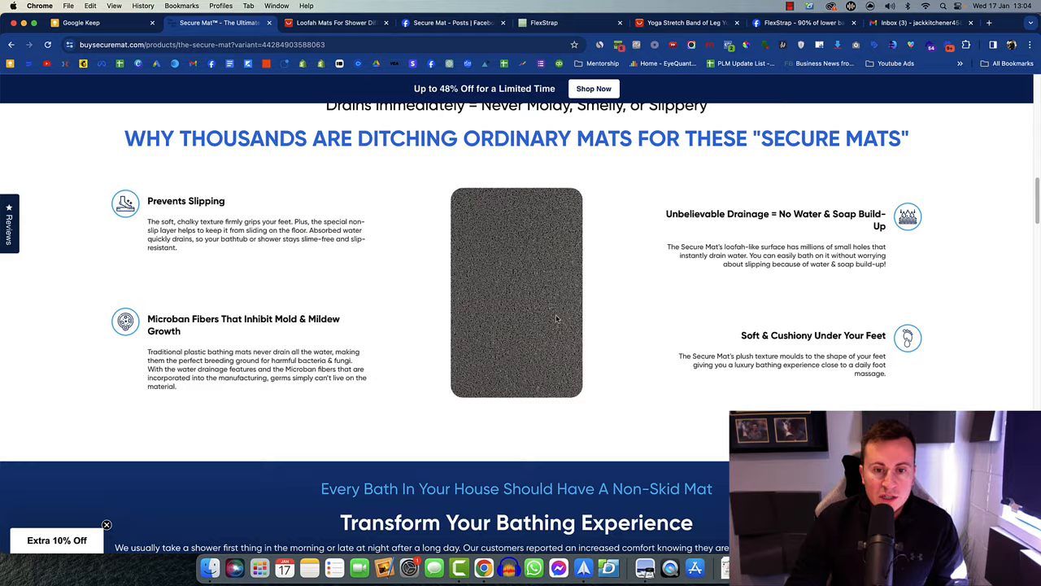
scroll(556, 319, down, 3)
scroll(528, 285, down, 3)
scroll(488, 244, down, 3)
scroll(459, 197, down, 2)
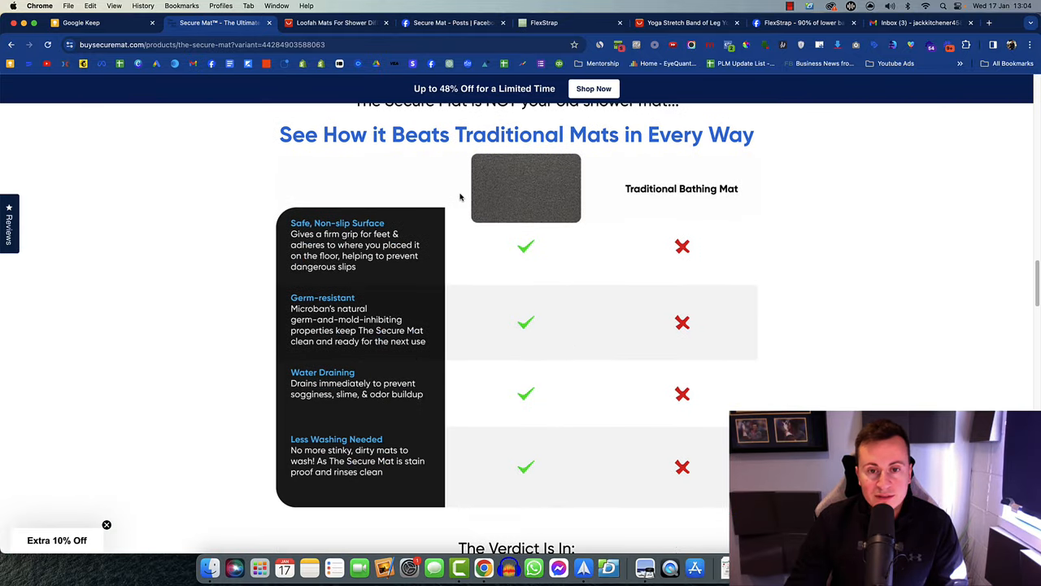
scroll(459, 197, down, 3)
scroll(564, 246, down, 3)
scroll(561, 257, down, 1)
scroll(558, 263, down, 2)
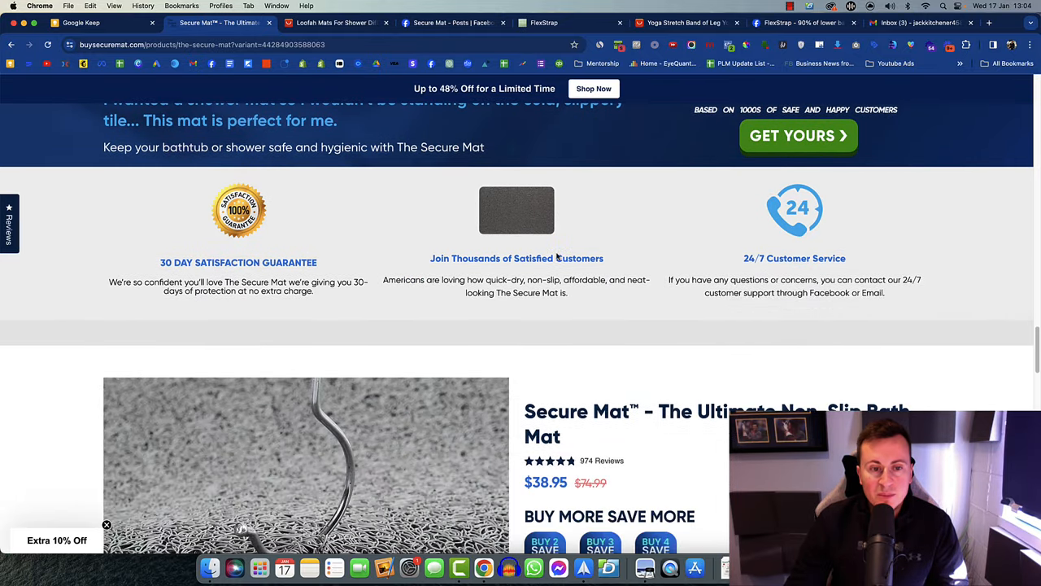
scroll(556, 257, down, 3)
scroll(539, 239, down, 2)
scroll(528, 233, down, 2)
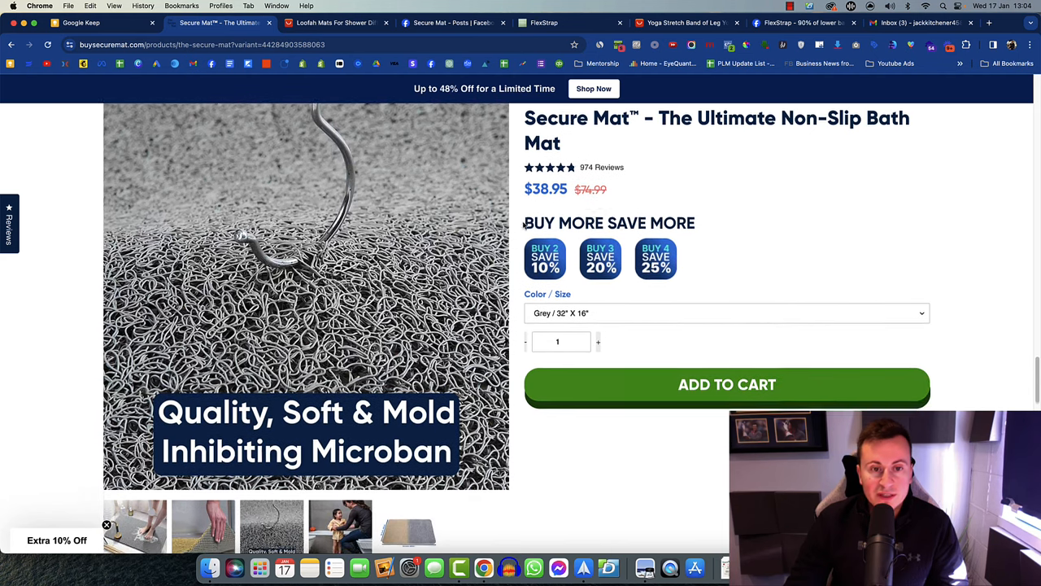
scroll(525, 226, down, 2)
scroll(512, 262, down, 2)
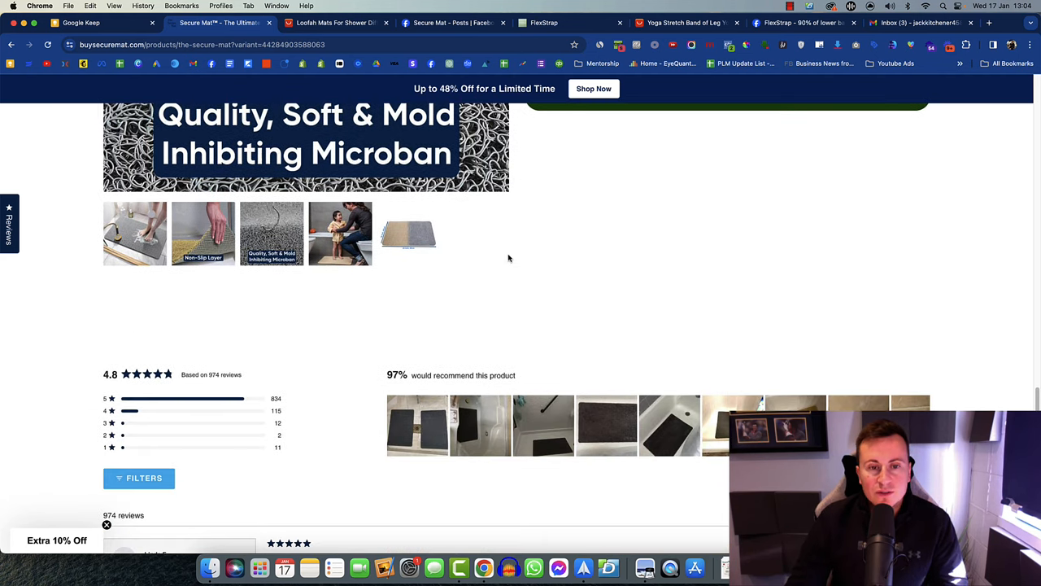
scroll(513, 249, up, 3)
scroll(518, 261, up, 3)
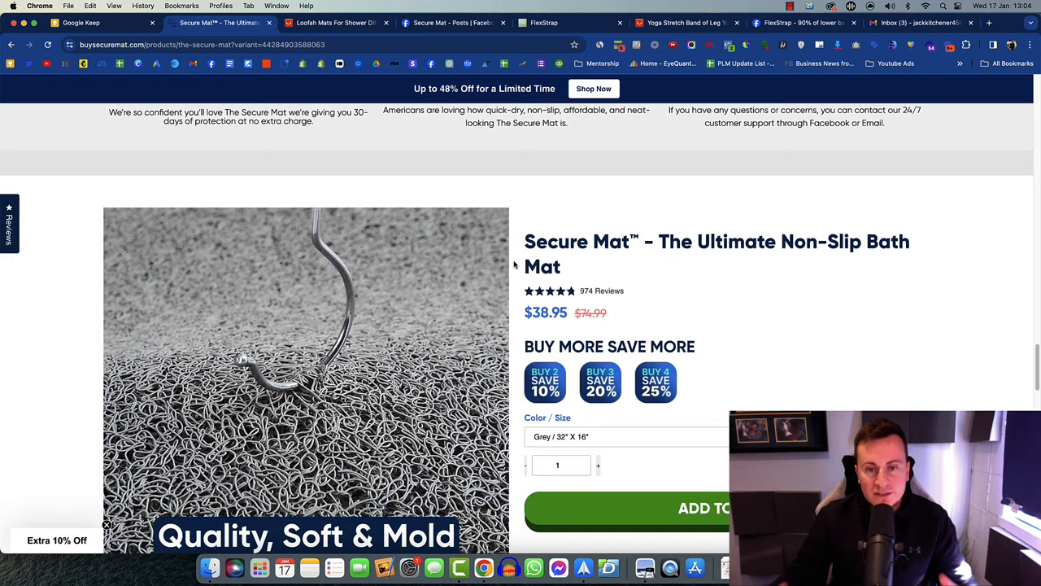
scroll(514, 258, down, 1)
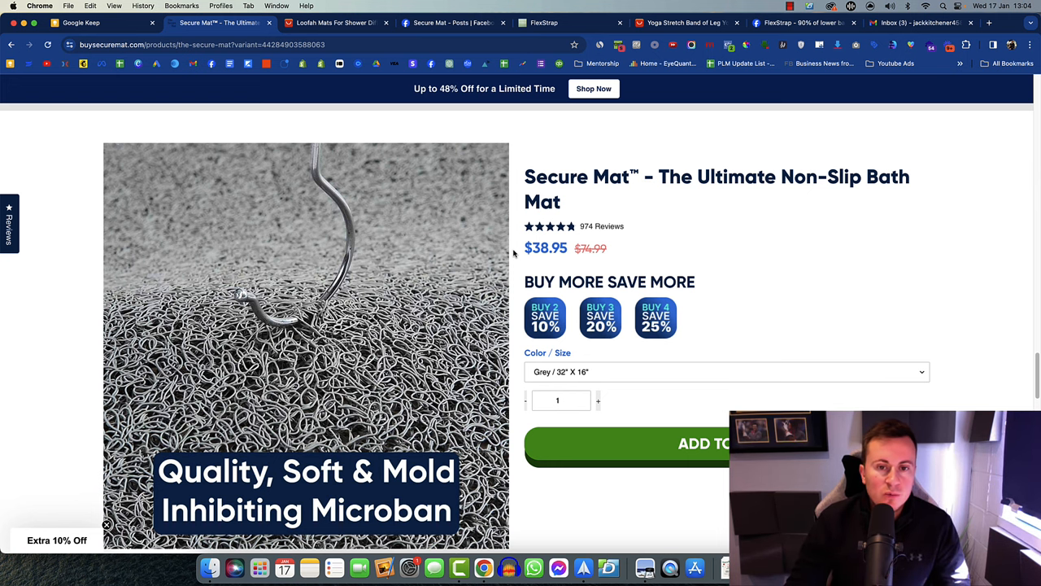
scroll(513, 253, down, 2)
scroll(513, 254, down, 5)
scroll(516, 260, down, 5)
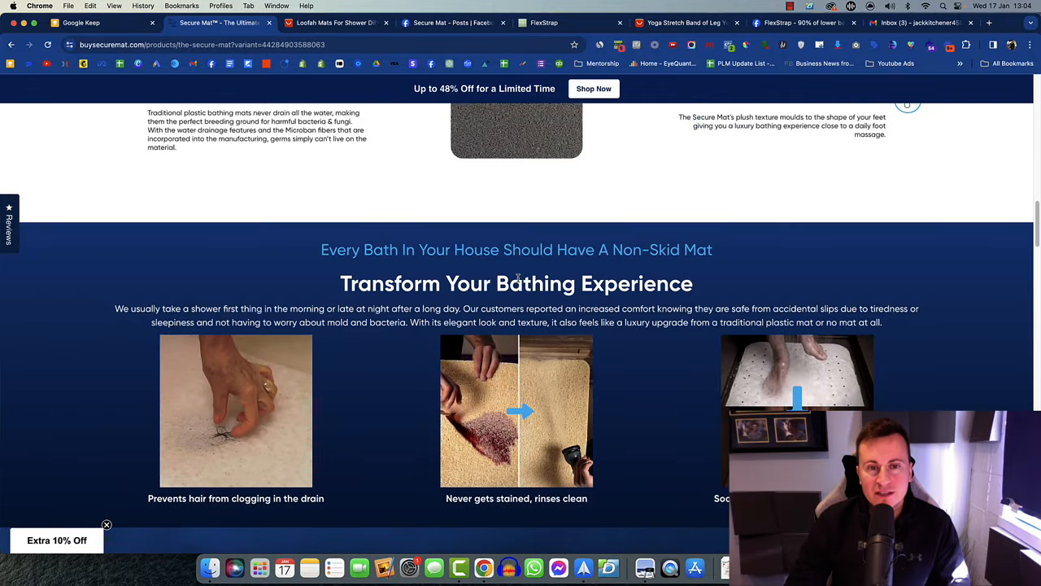
scroll(521, 271, down, 5)
scroll(518, 274, up, 20)
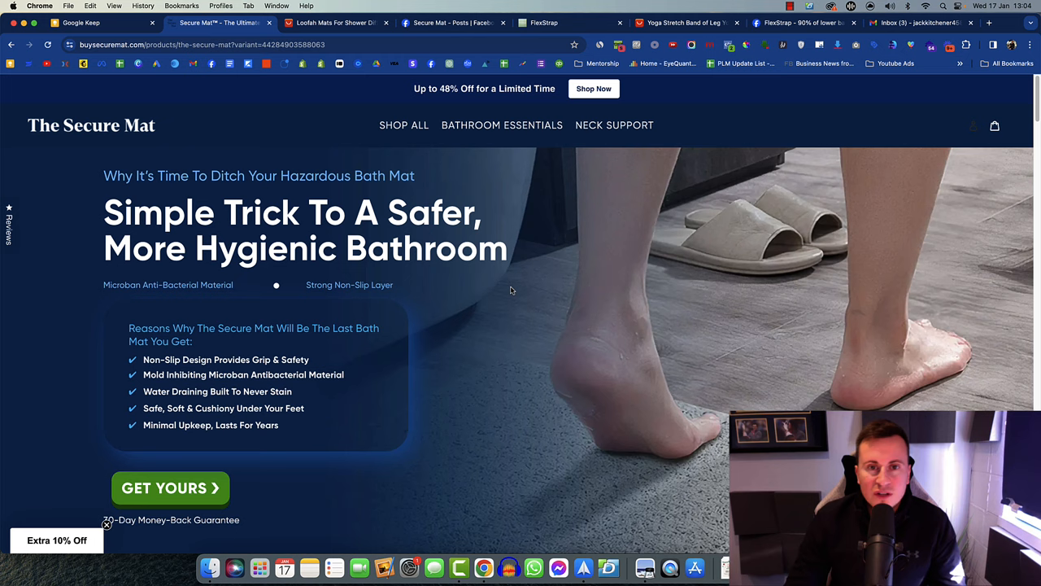
scroll(505, 293, down, 5)
scroll(504, 287, down, 5)
scroll(479, 320, down, 3)
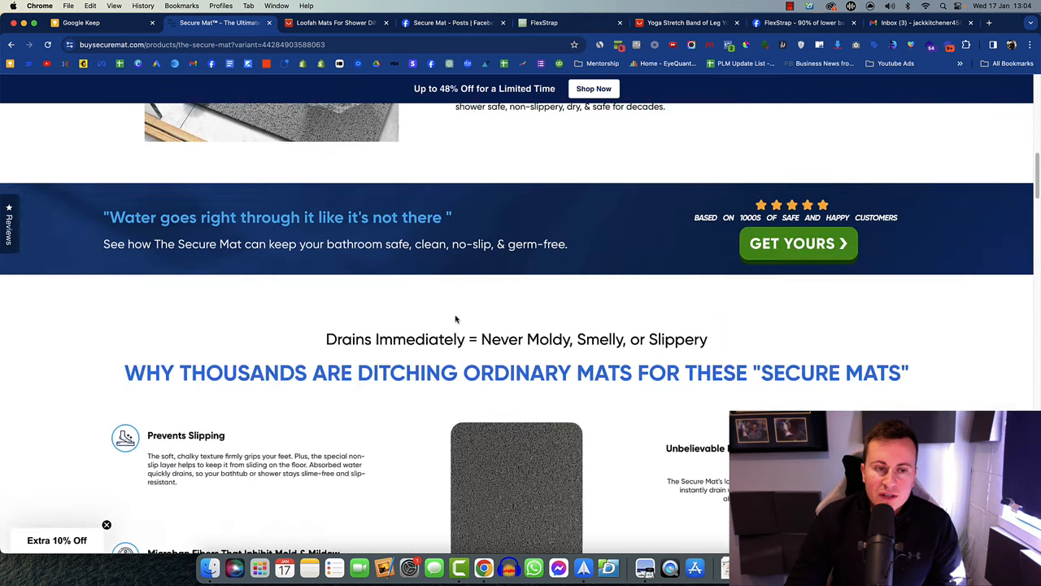
scroll(455, 318, down, 2)
scroll(431, 311, down, 5)
scroll(417, 269, down, 1)
scroll(421, 255, down, 3)
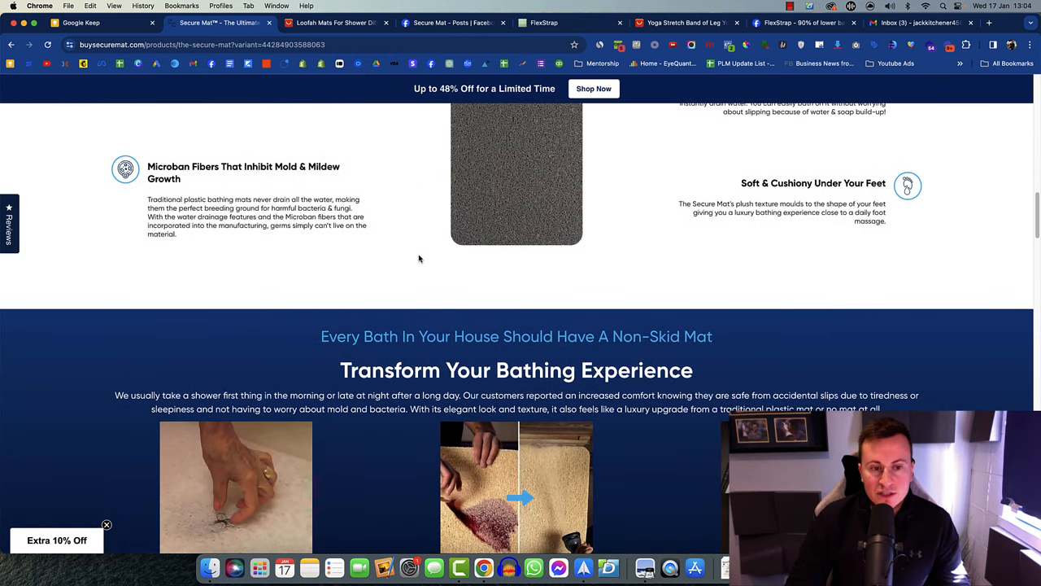
scroll(421, 258, down, 2)
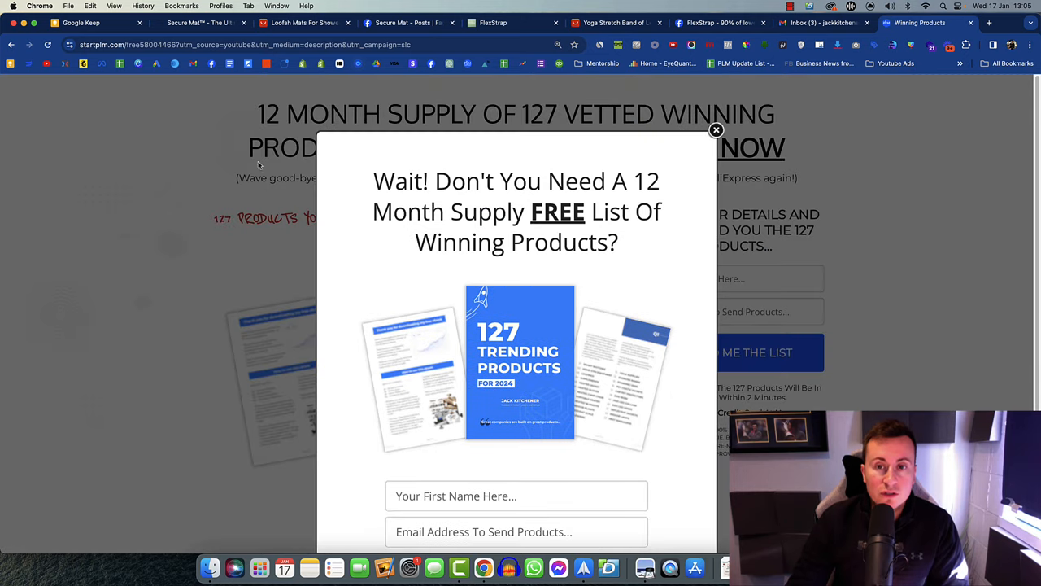
- Close the free product list popup and bring up the FlexStrap Facebook ad post
click(715, 131)
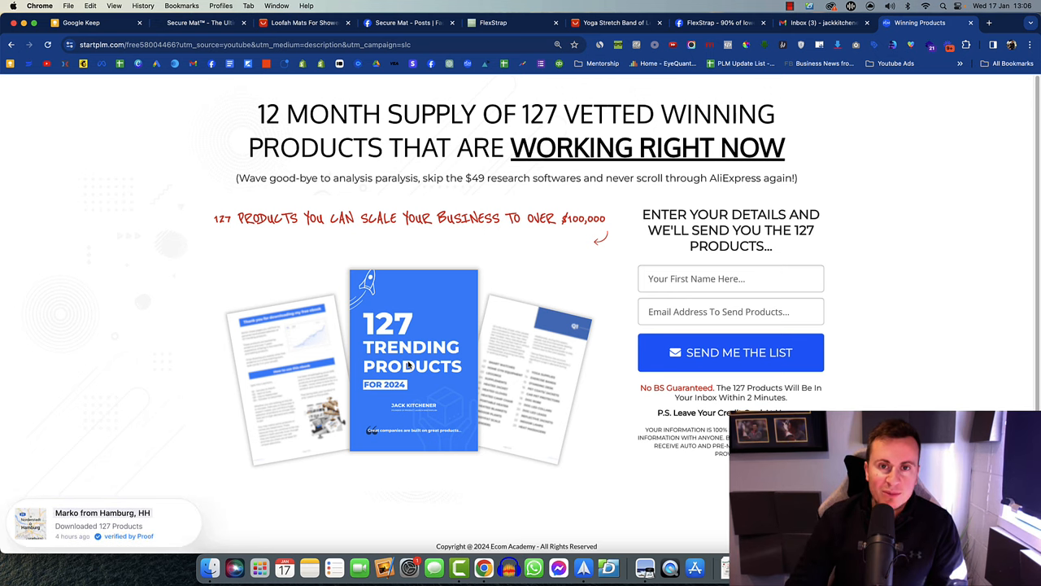
click(715, 23)
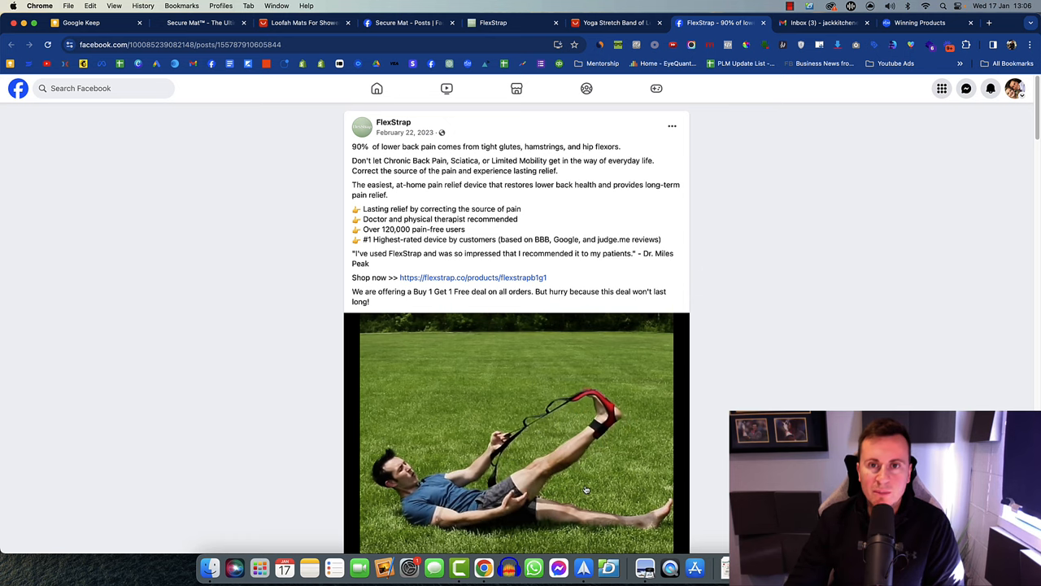
click(615, 22)
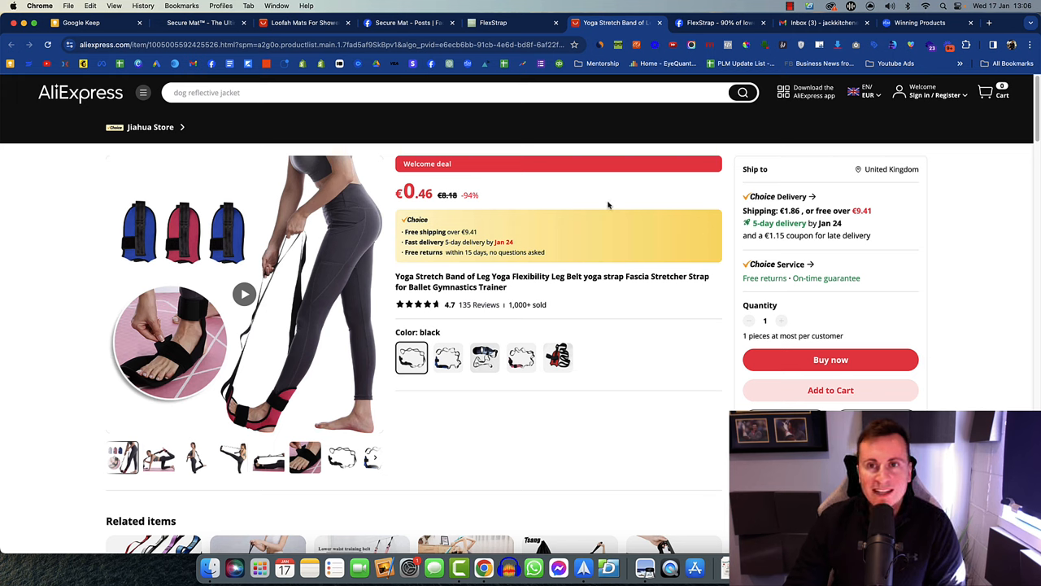
click(696, 28)
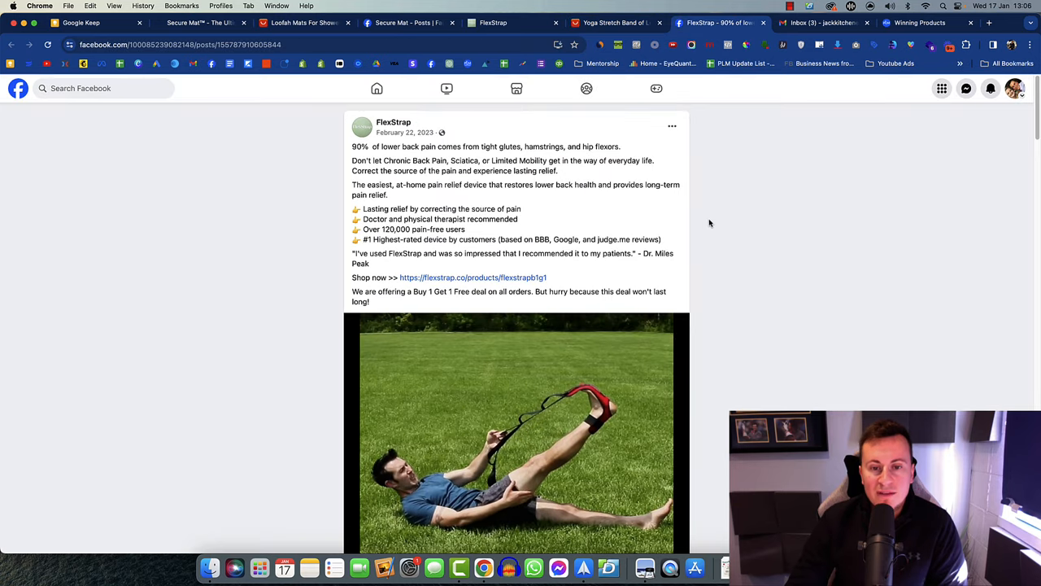
scroll(494, 445, down, 2)
scroll(495, 445, down, 1)
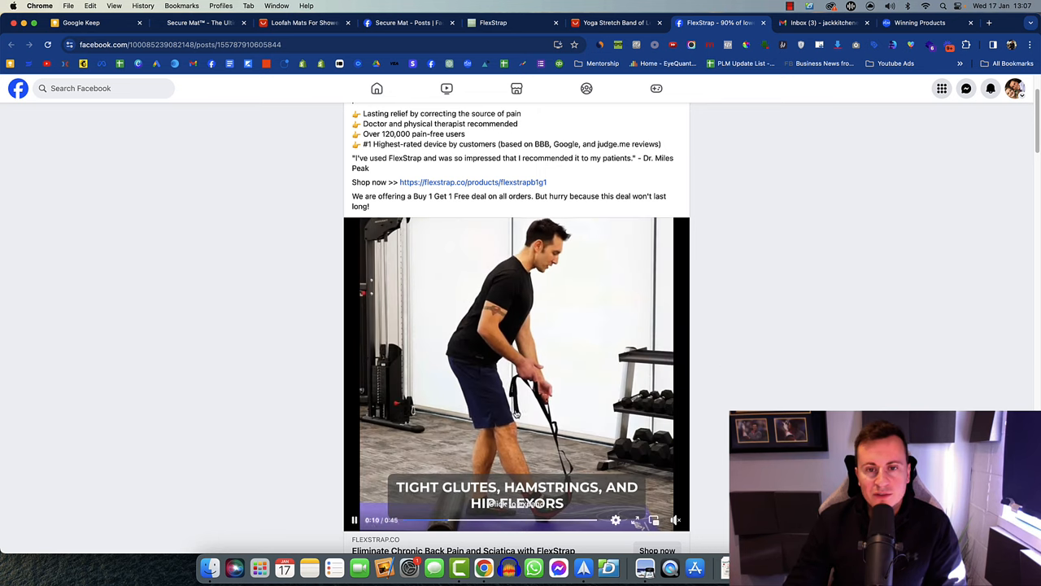
scroll(717, 378, down, 1)
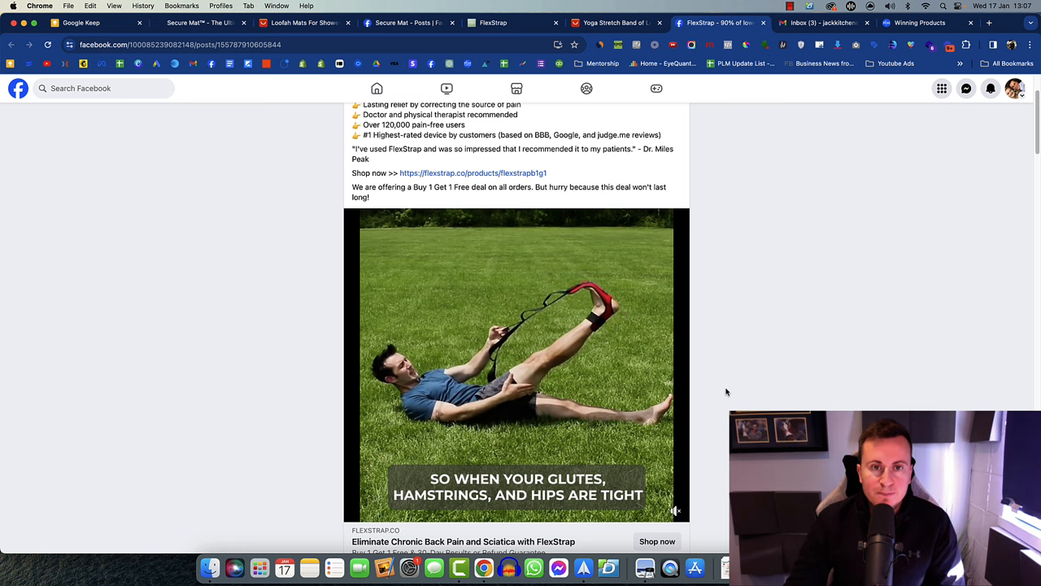
scroll(732, 388, up, 2)
scroll(729, 370, up, 1)
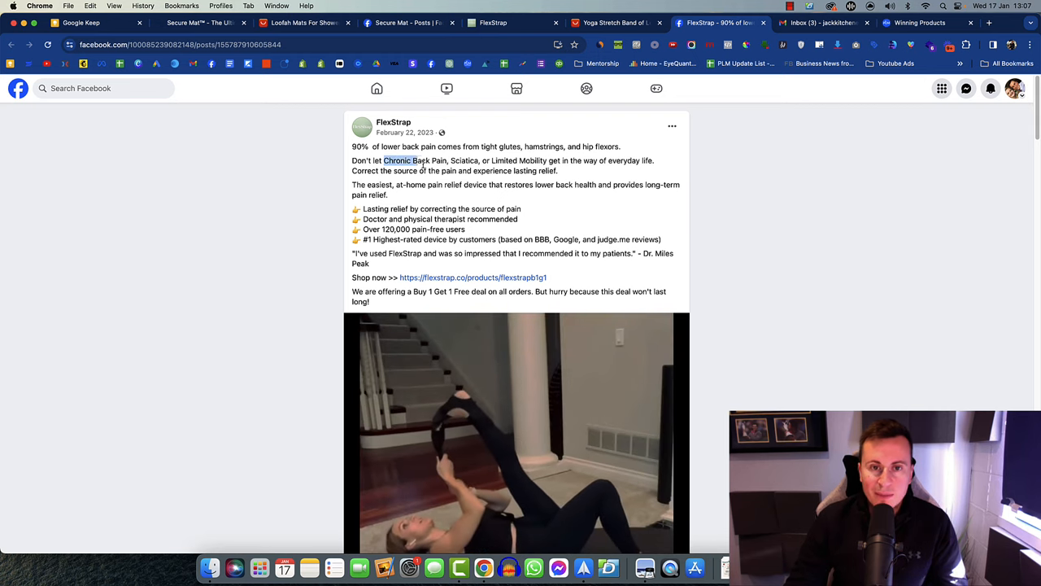
drag(452, 161, 540, 161)
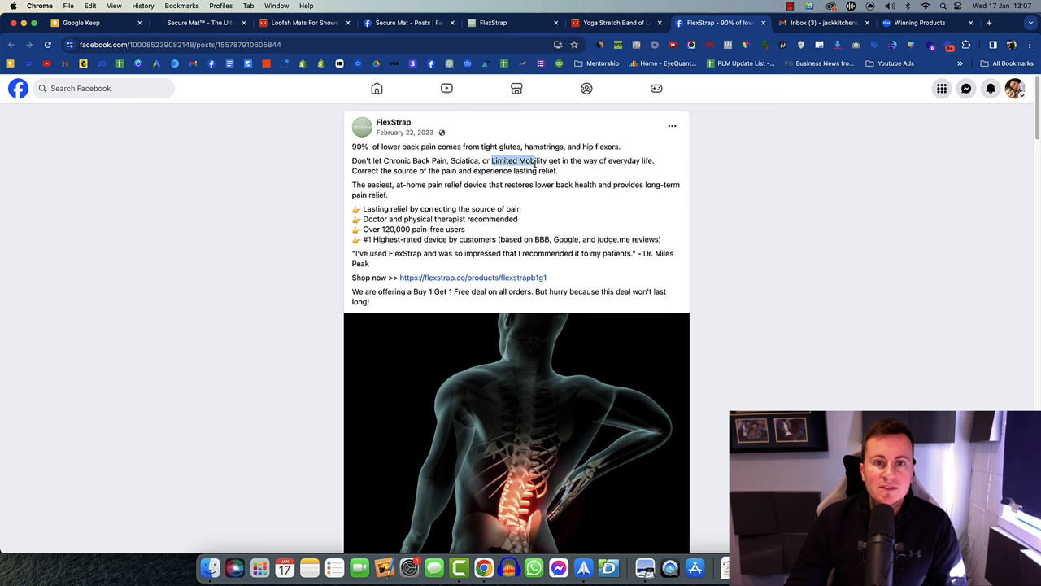
click(713, 178)
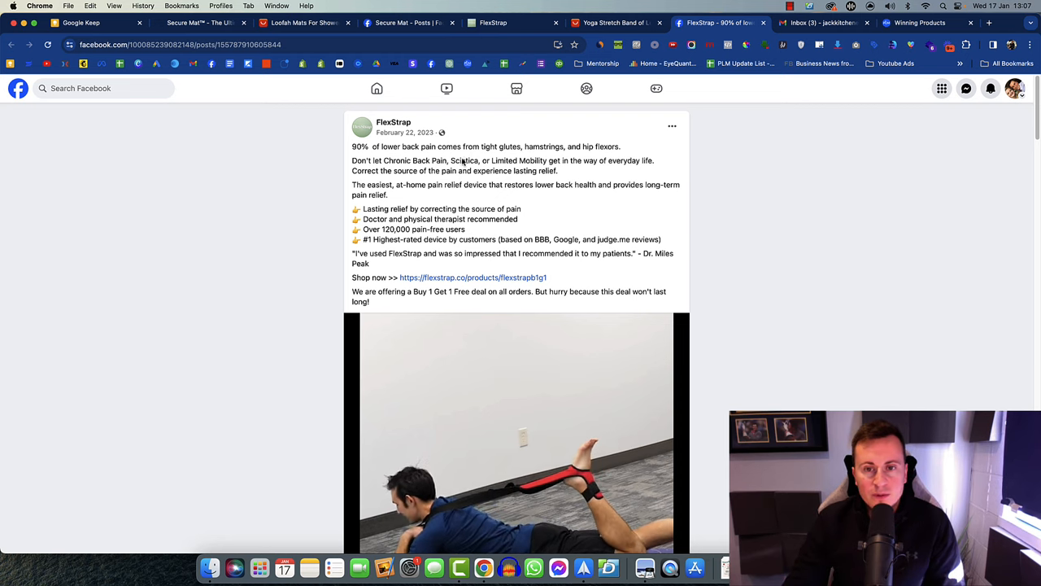
mouse_move(635, 253)
mouse_down()
mouse_move(370, 263)
mouse_move(632, 255)
mouse_up()
click(391, 256)
click(655, 255)
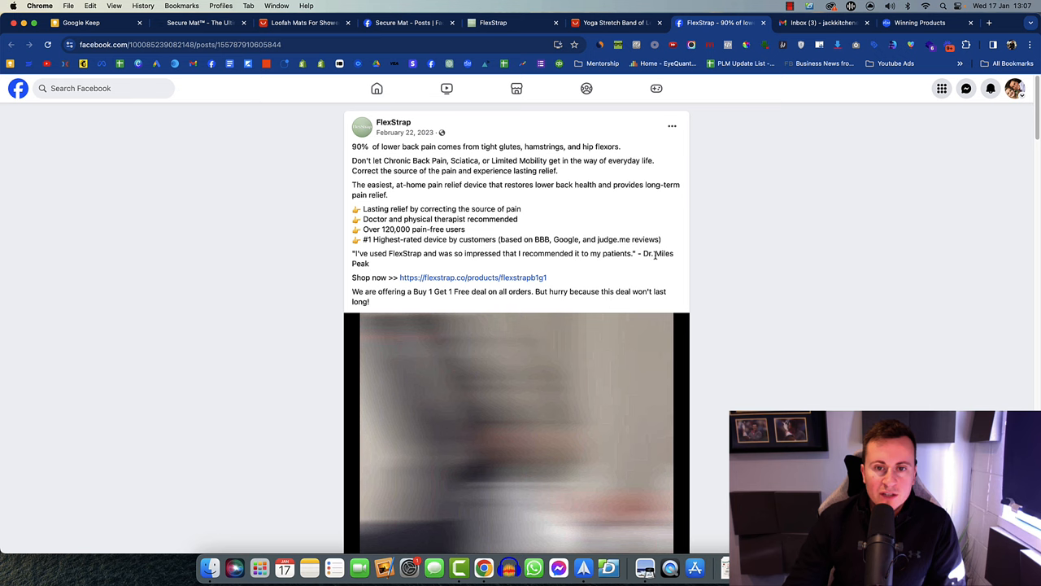
scroll(741, 242, down, 1)
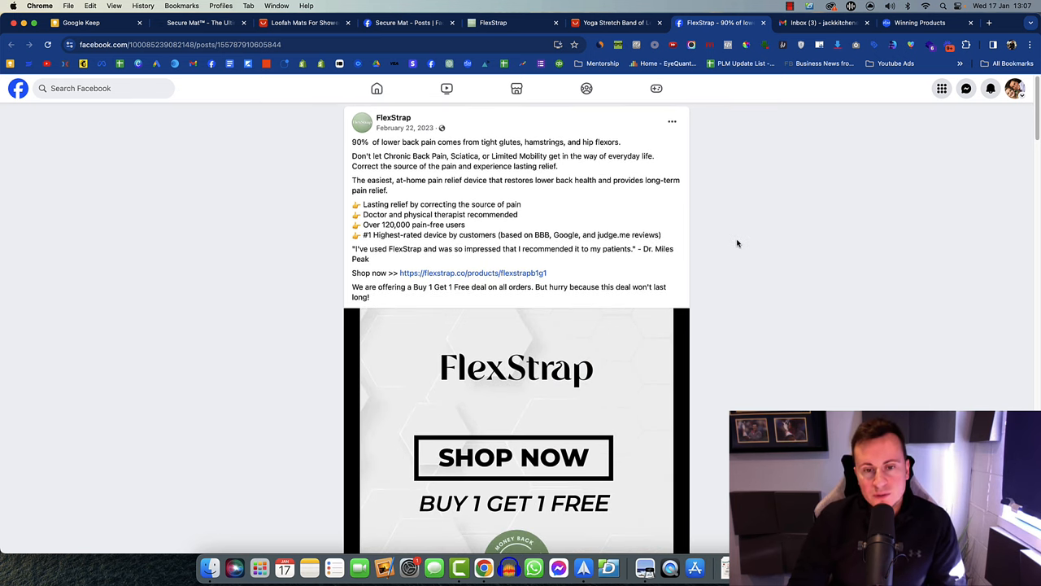
scroll(737, 243, down, 1)
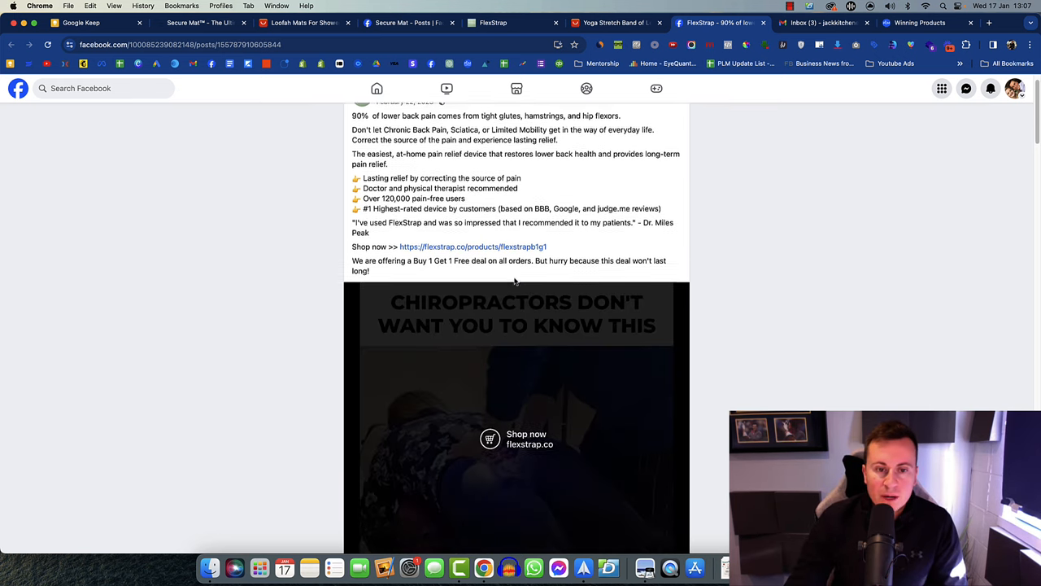
scroll(737, 243, down, 5)
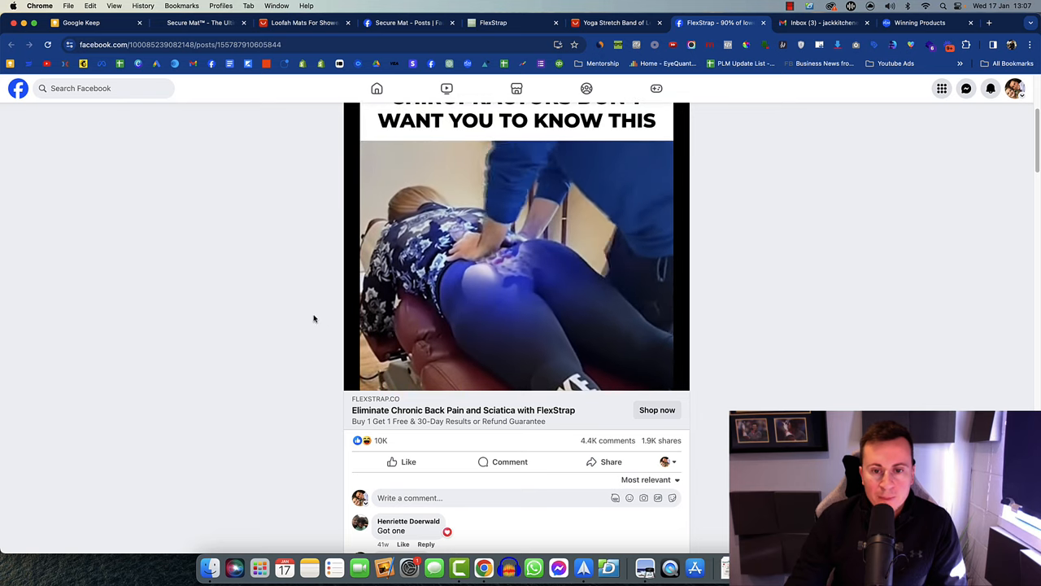
scroll(313, 318, up, 1)
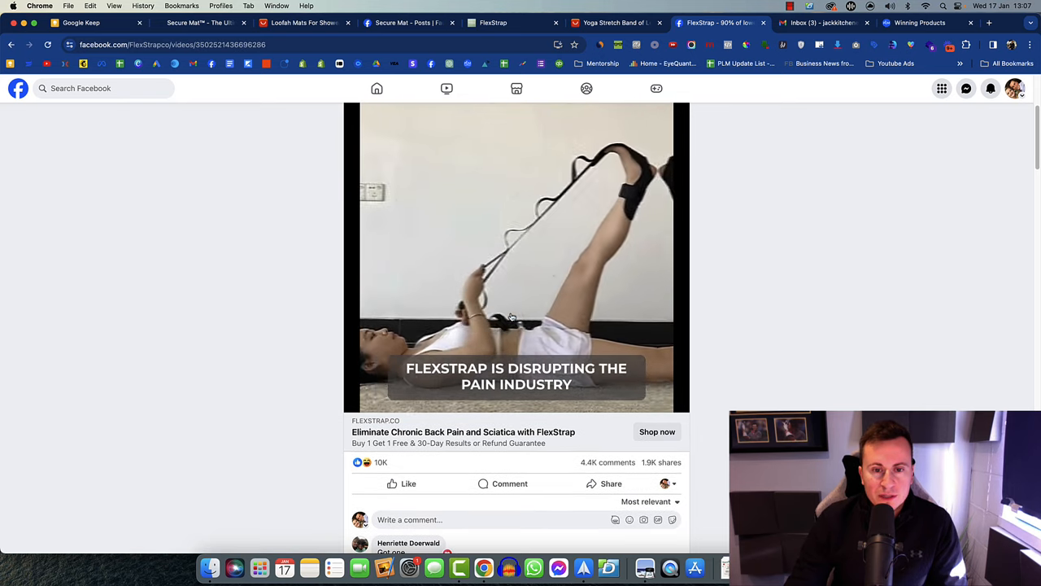
- Skim the FlexStrap video full-screen to its closing shop-now card and pause it
click(471, 358)
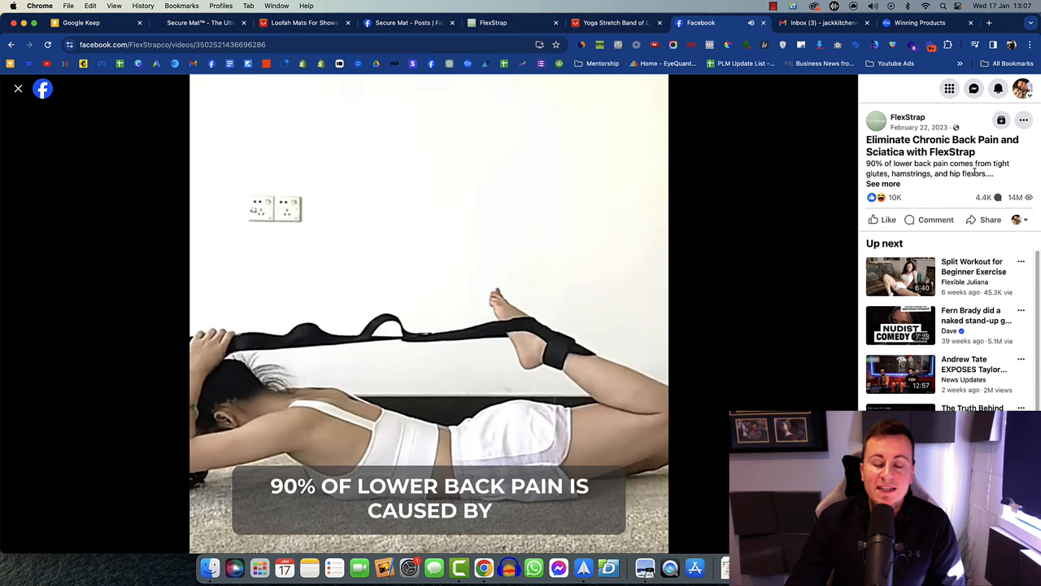
click(882, 184)
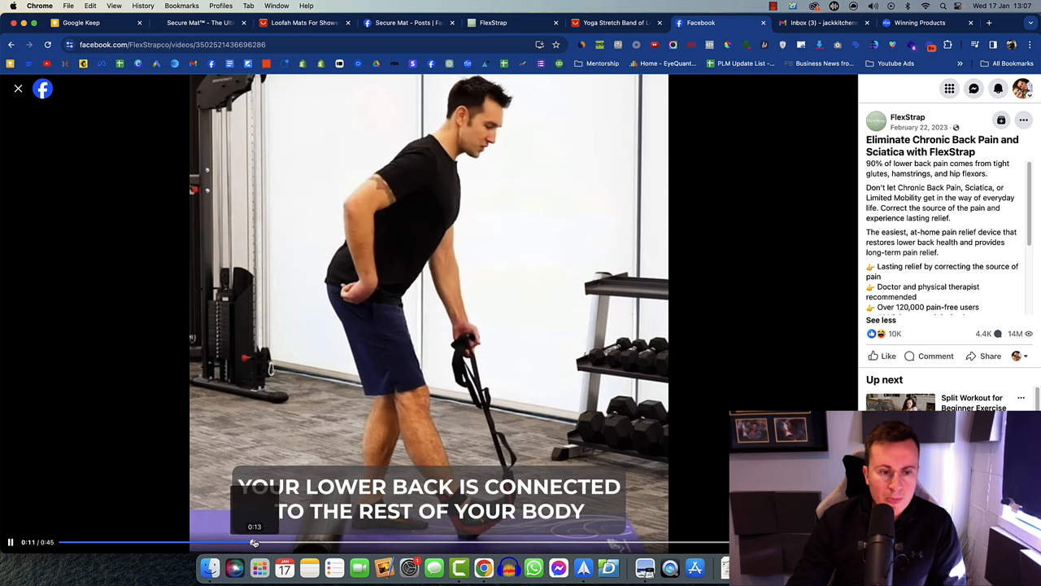
click(162, 543)
drag(162, 542, 650, 543)
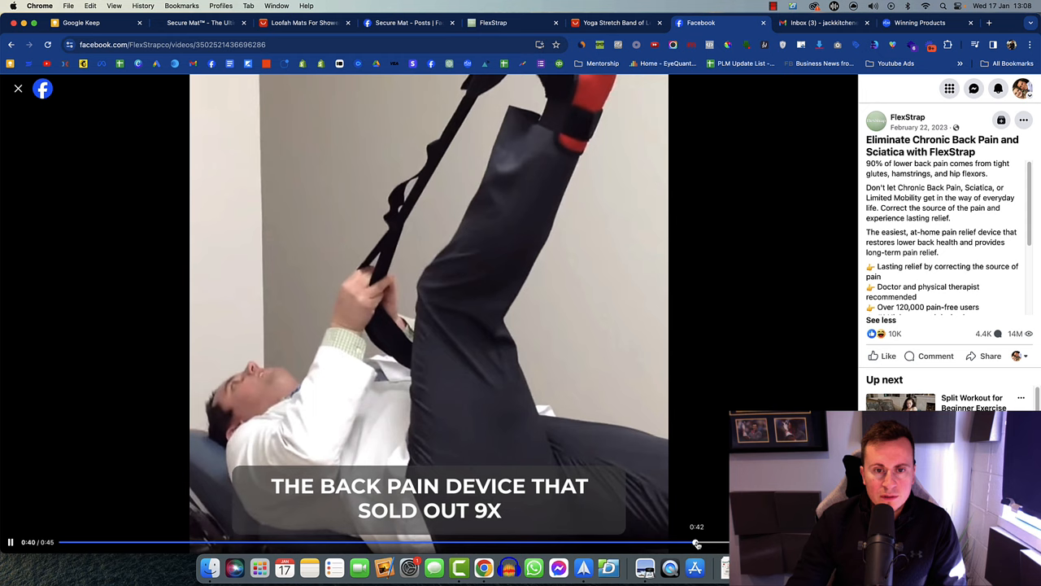
drag(650, 543, 716, 543)
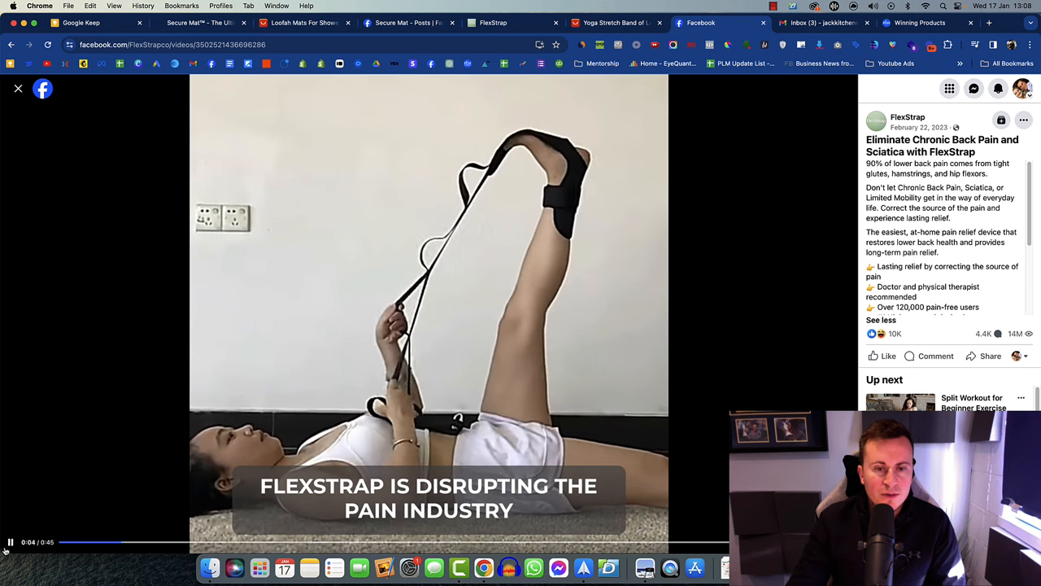
click(9, 541)
- Glance at the AliExpress yoga stretch band listing, then close the video view to reach the post
click(606, 22)
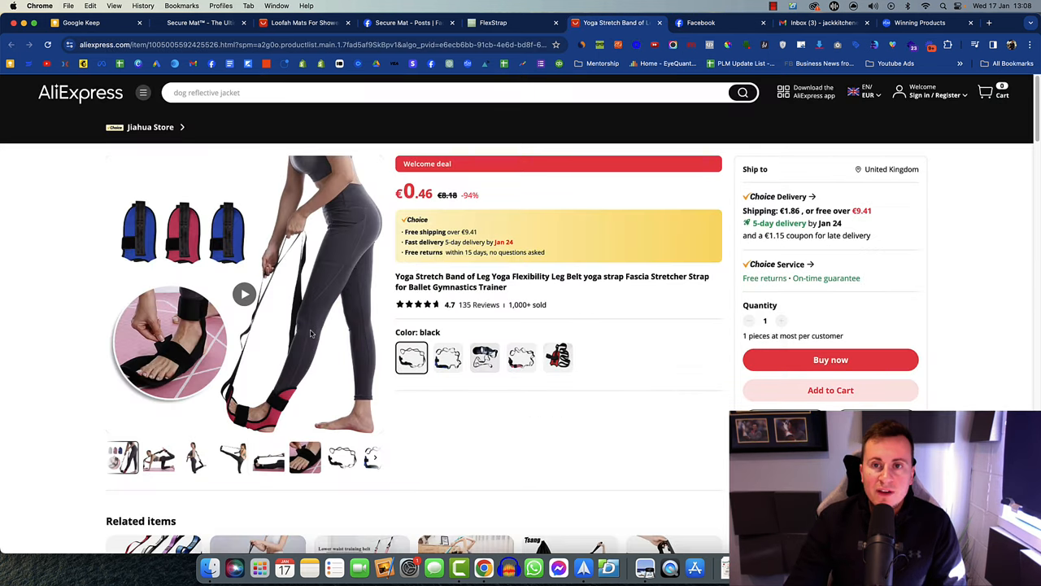
click(675, 24)
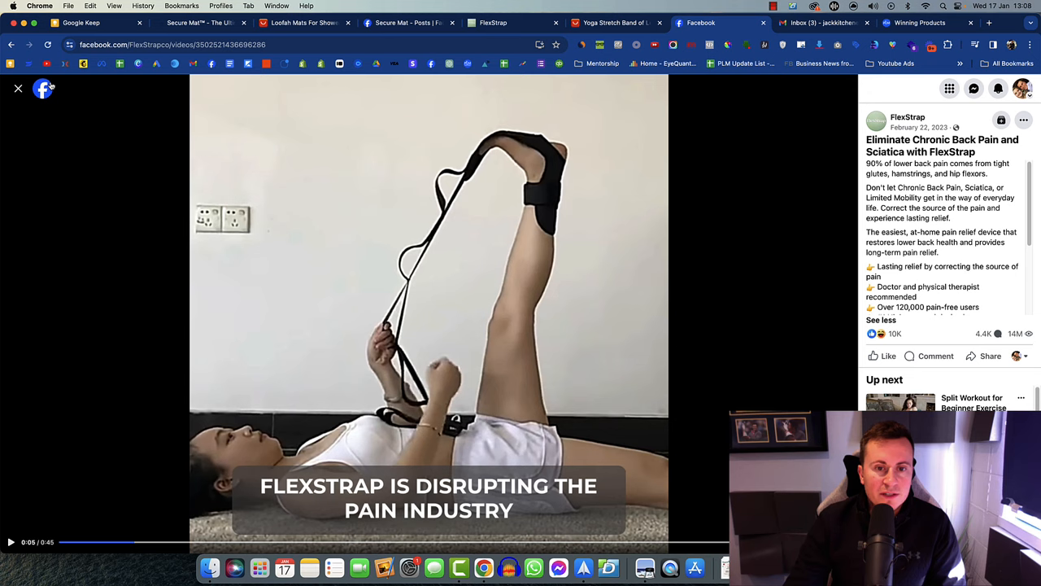
click(18, 88)
scroll(559, 392, down, 1)
scroll(559, 392, down, 4)
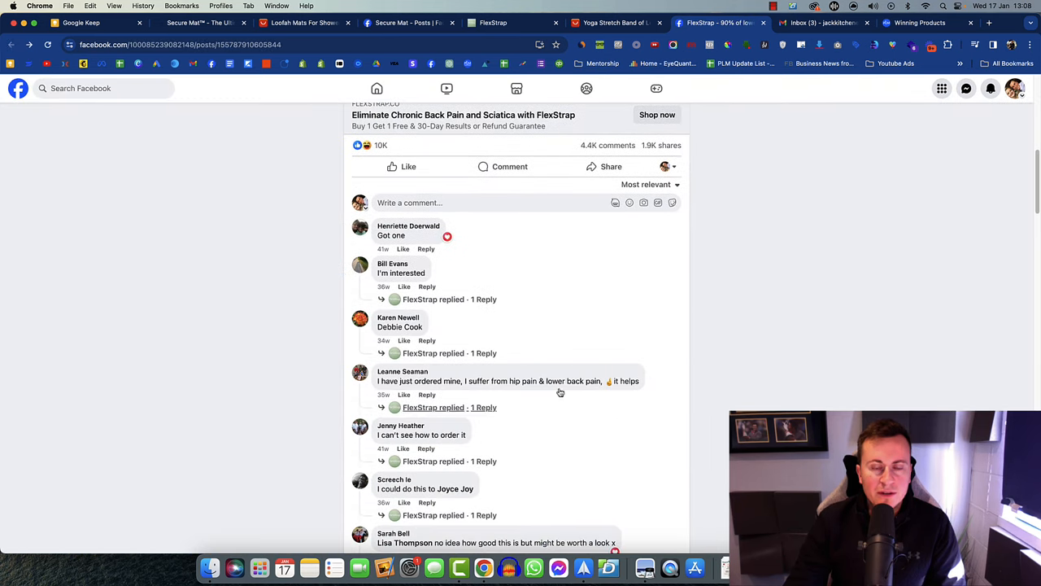
scroll(312, 320, up, 1)
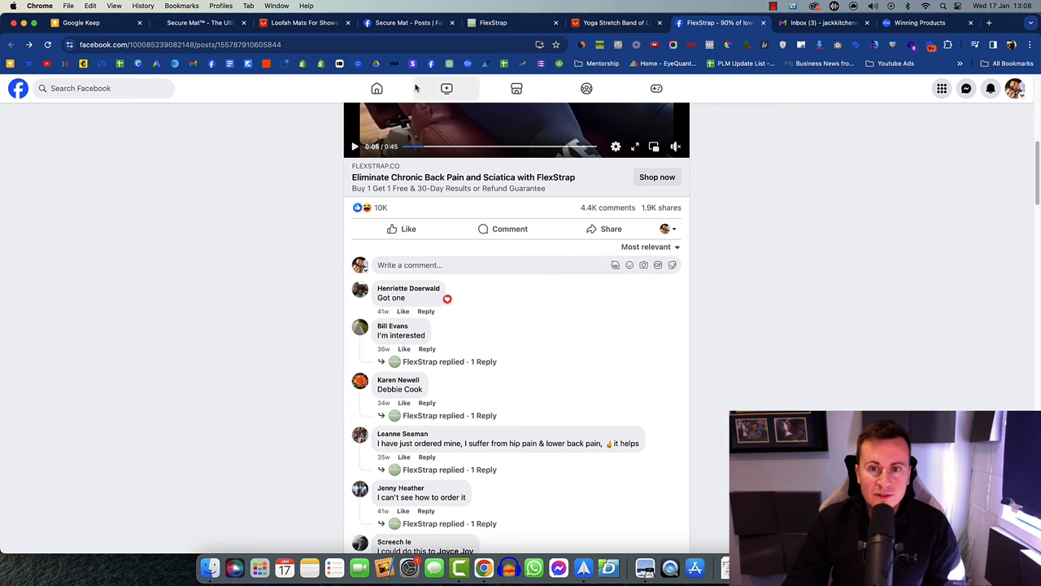
- Glance at the Secure Mat ad post and return to the FlexStrap ad post
click(392, 29)
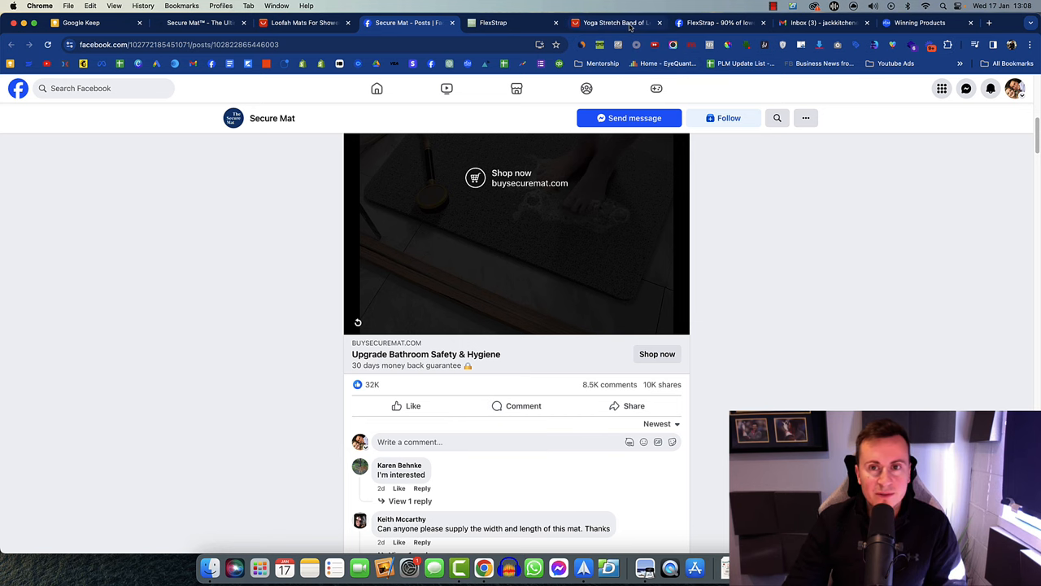
click(627, 24)
click(709, 23)
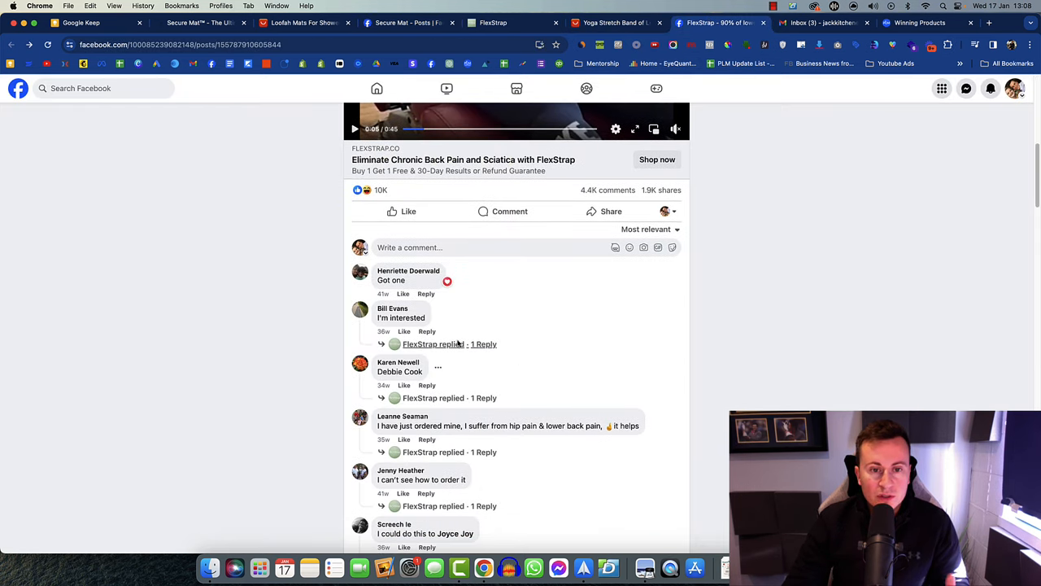
scroll(410, 303, down, 5)
scroll(404, 320, up, 3)
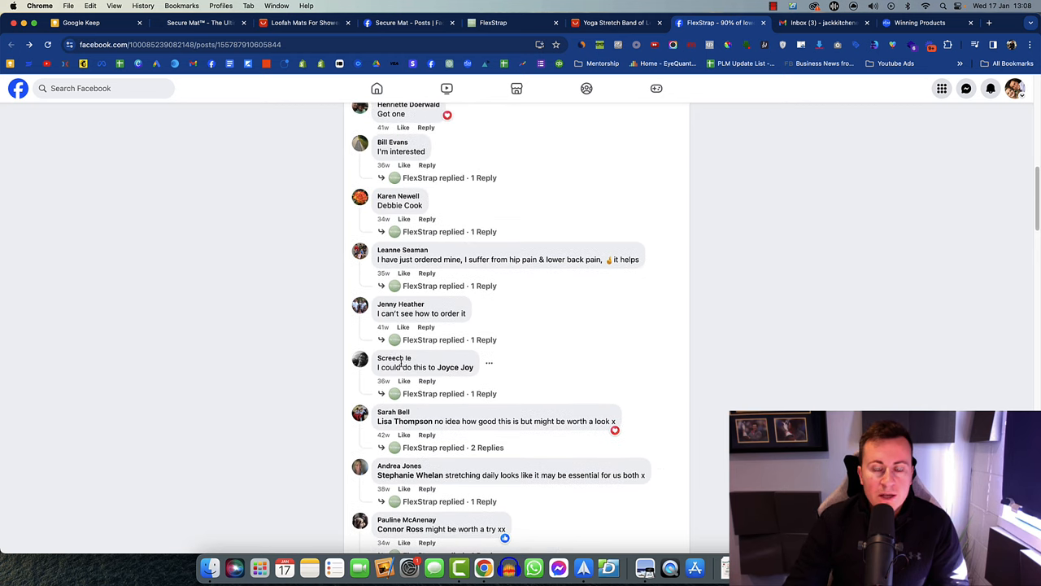
scroll(446, 319, up, 2)
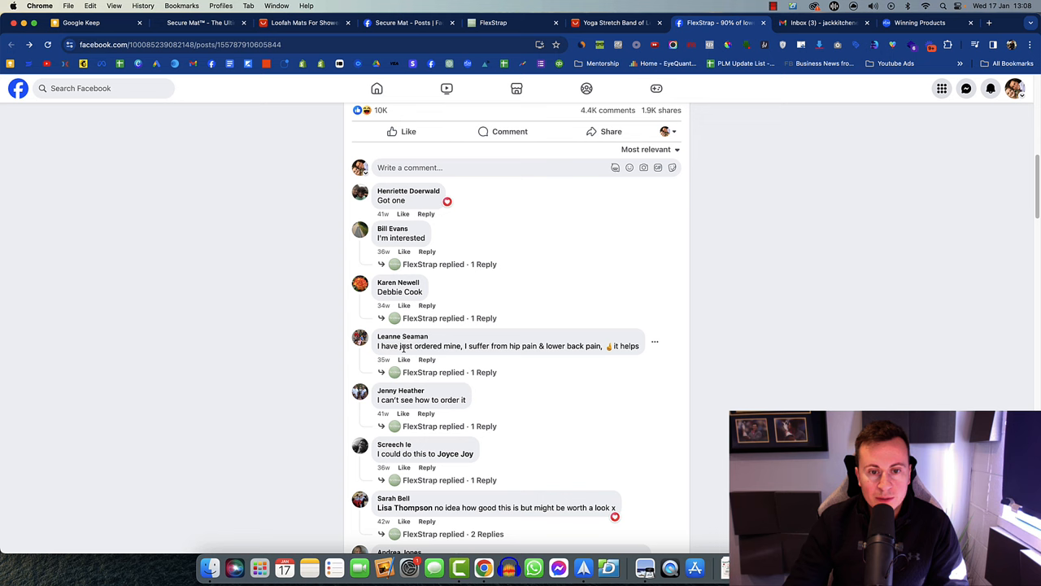
scroll(448, 306, down, 2)
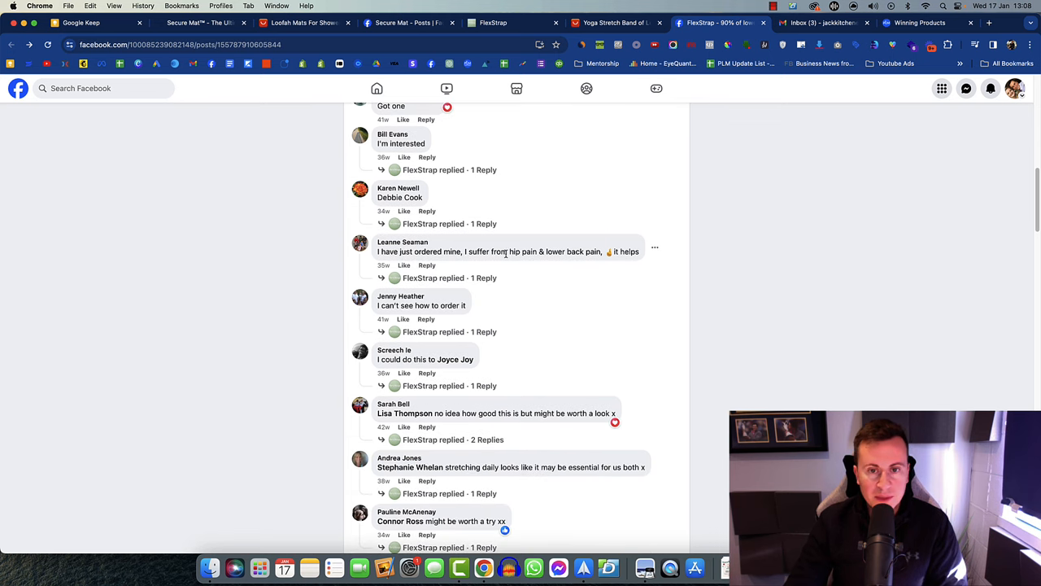
scroll(559, 265, down, 1)
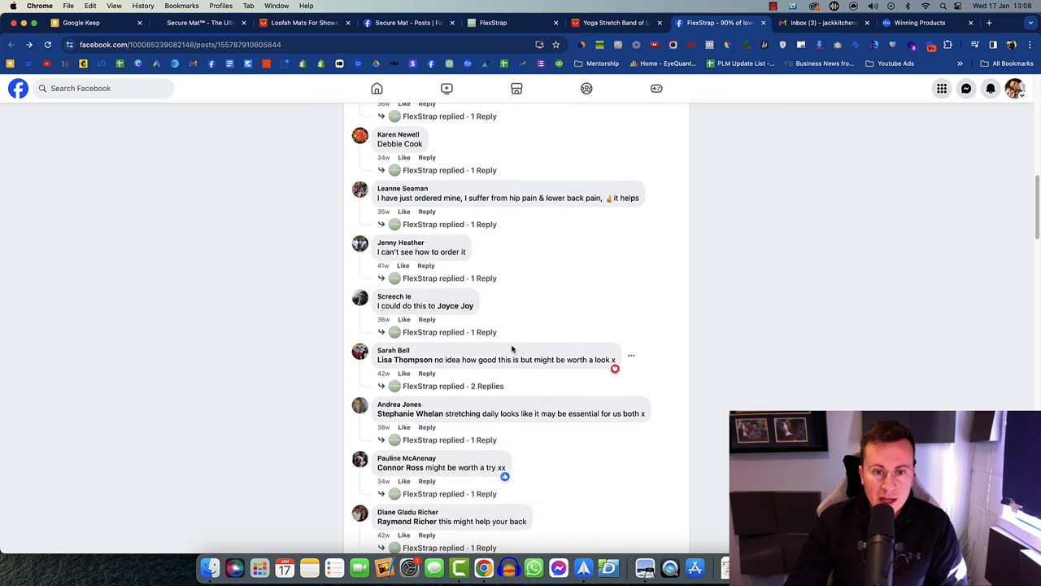
scroll(514, 348, down, 2)
scroll(544, 363, down, 1)
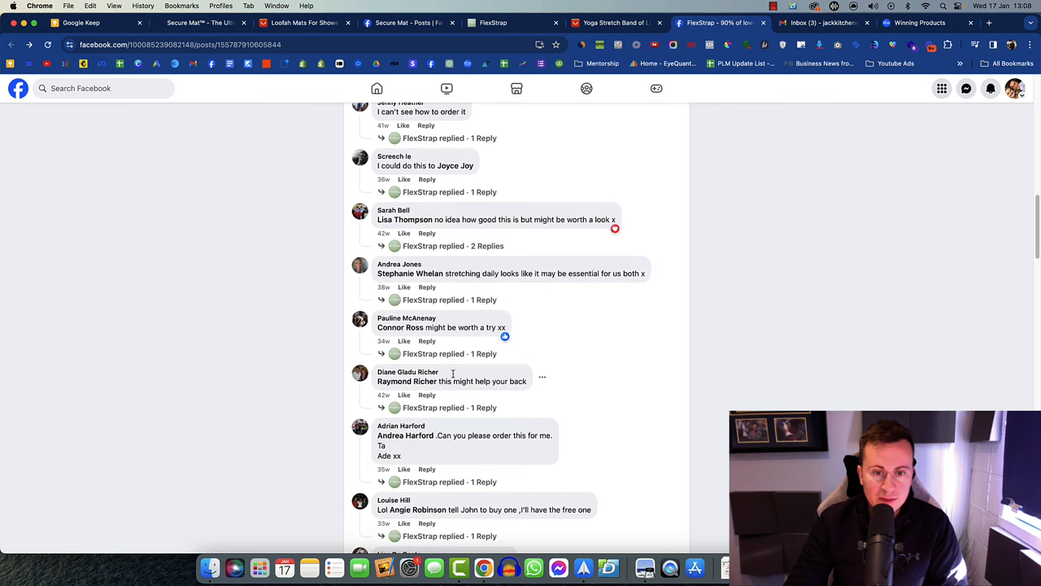
scroll(504, 382, down, 1)
scroll(471, 407, down, 2)
scroll(468, 404, down, 2)
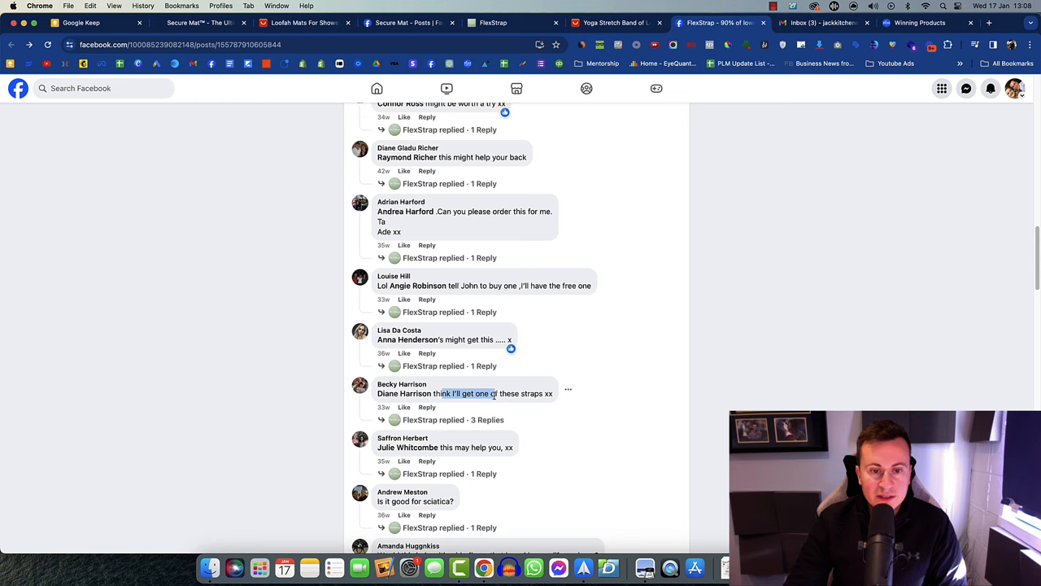
scroll(494, 395, down, 2)
scroll(488, 374, down, 5)
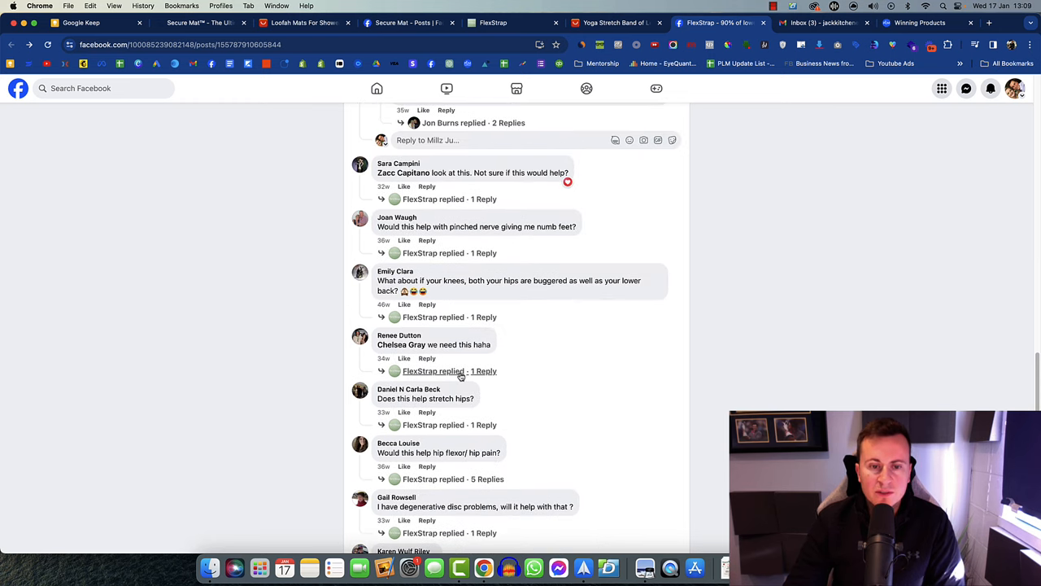
scroll(460, 374, down, 2)
scroll(457, 372, down, 3)
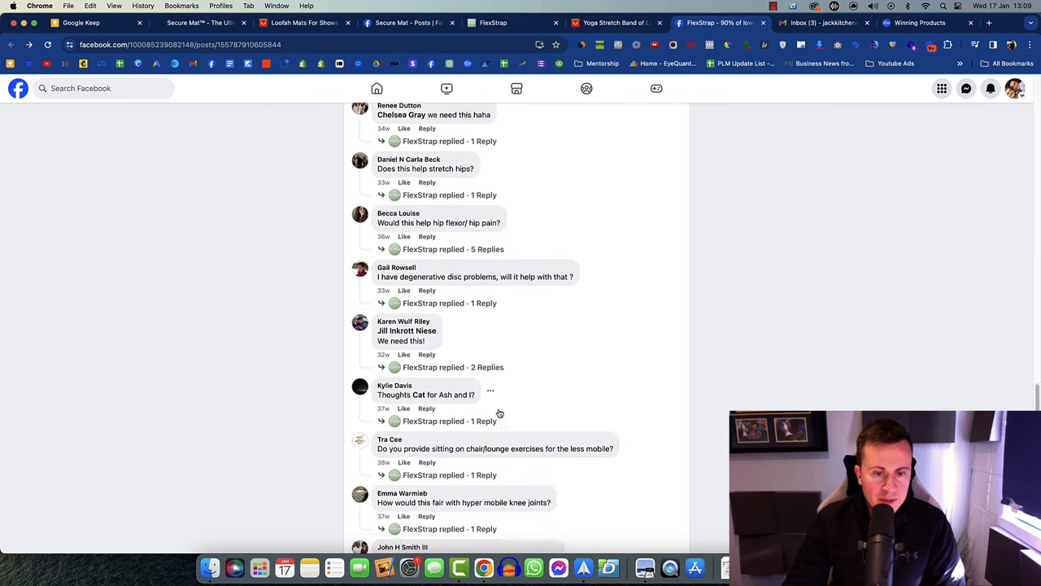
scroll(512, 411, down, 3)
scroll(488, 399, down, 1)
scroll(553, 448, down, 3)
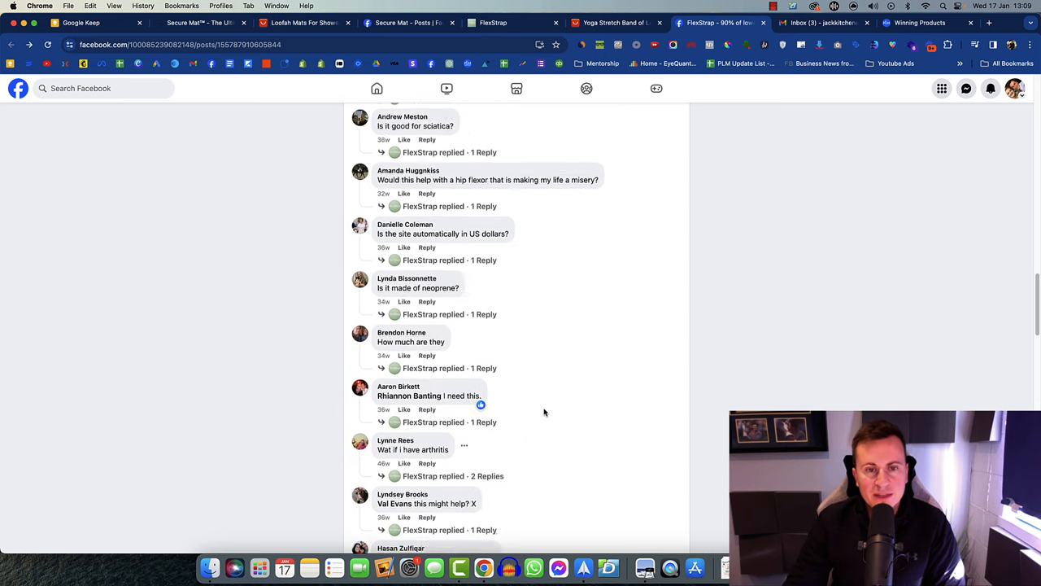
scroll(521, 407, up, 5)
scroll(455, 395, up, 3)
scroll(408, 268, down, 1)
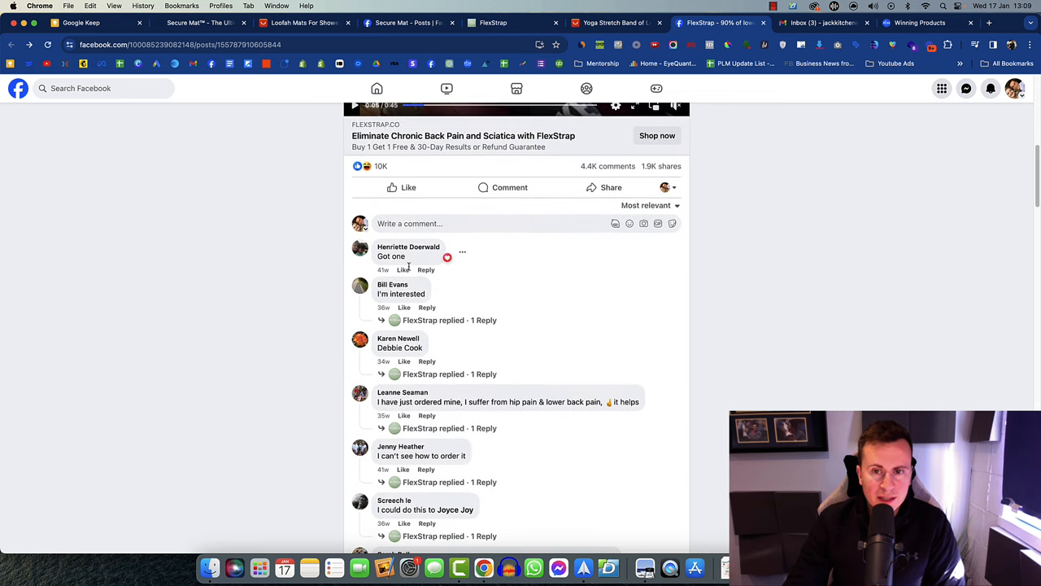
scroll(586, 313, up, 2)
- Sort the FlexStrap comments by Newest and expand the top comment's replies
click(646, 329)
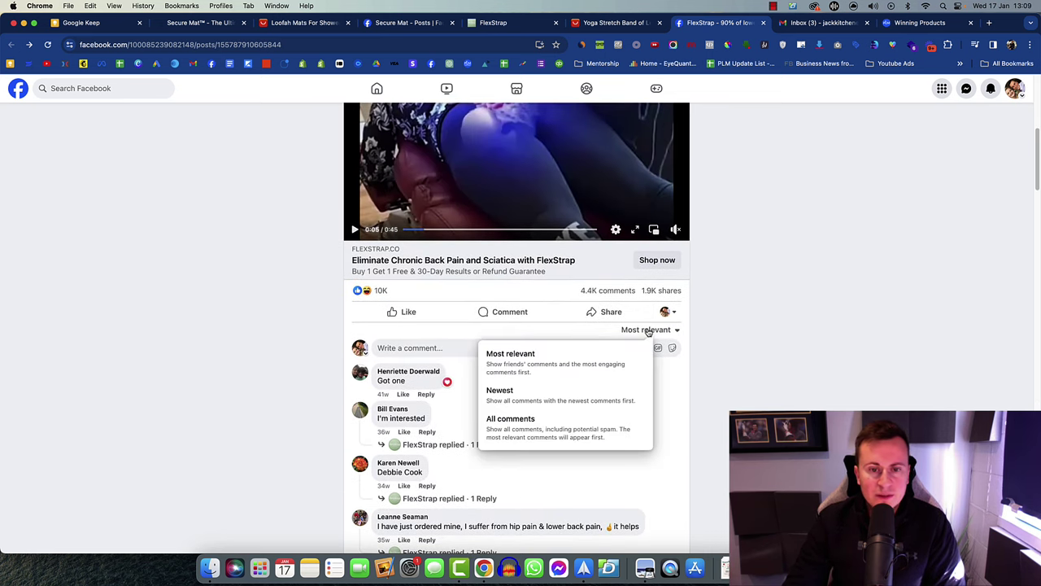
click(583, 388)
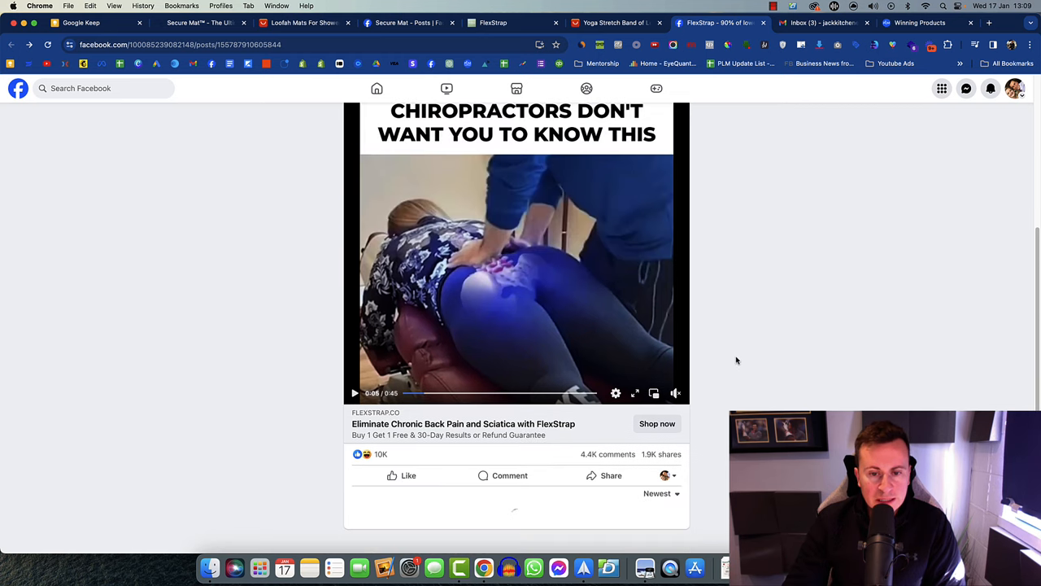
scroll(732, 356, down, 1)
scroll(730, 352, down, 2)
scroll(728, 349, down, 2)
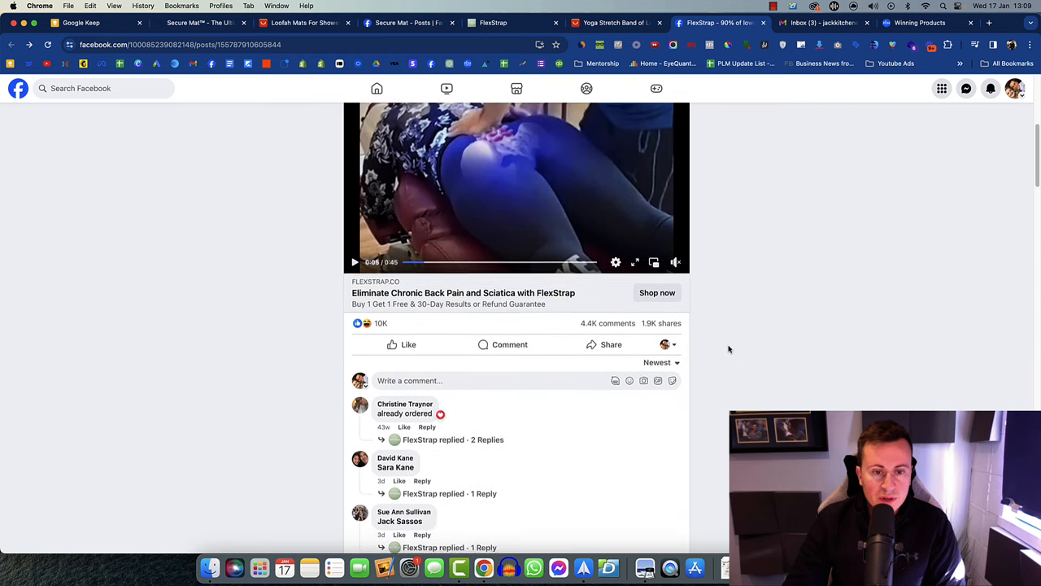
scroll(728, 349, down, 2)
scroll(729, 353, down, 2)
click(451, 329)
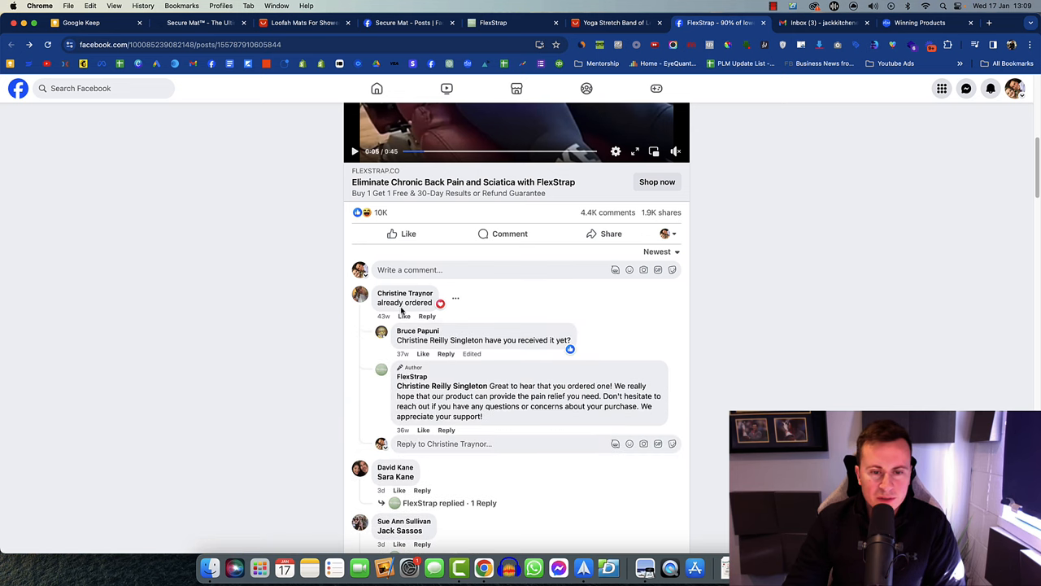
scroll(400, 325, down, 2)
scroll(397, 358, down, 2)
scroll(393, 387, down, 4)
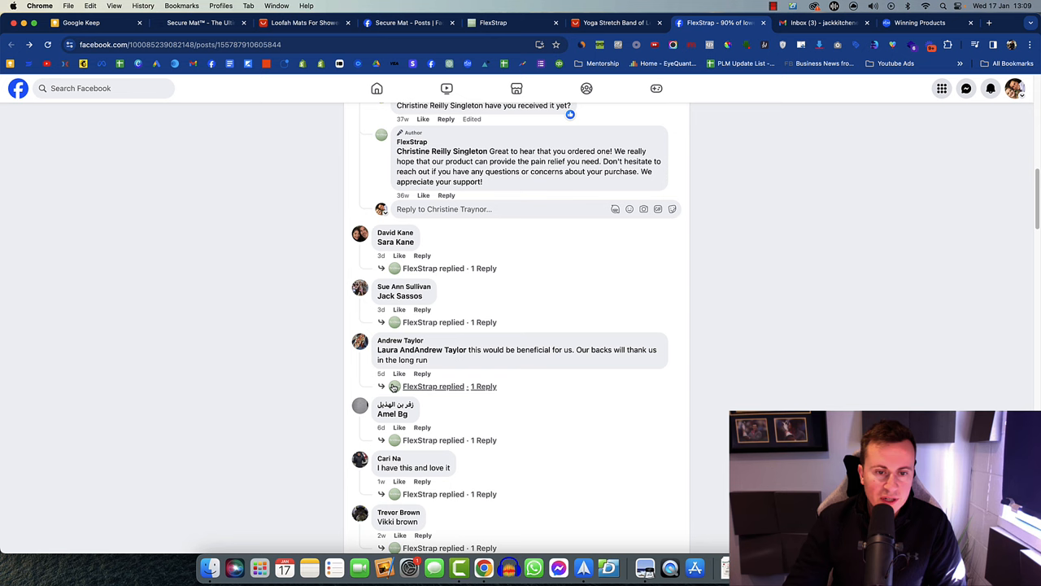
scroll(394, 387, down, 2)
scroll(411, 399, down, 2)
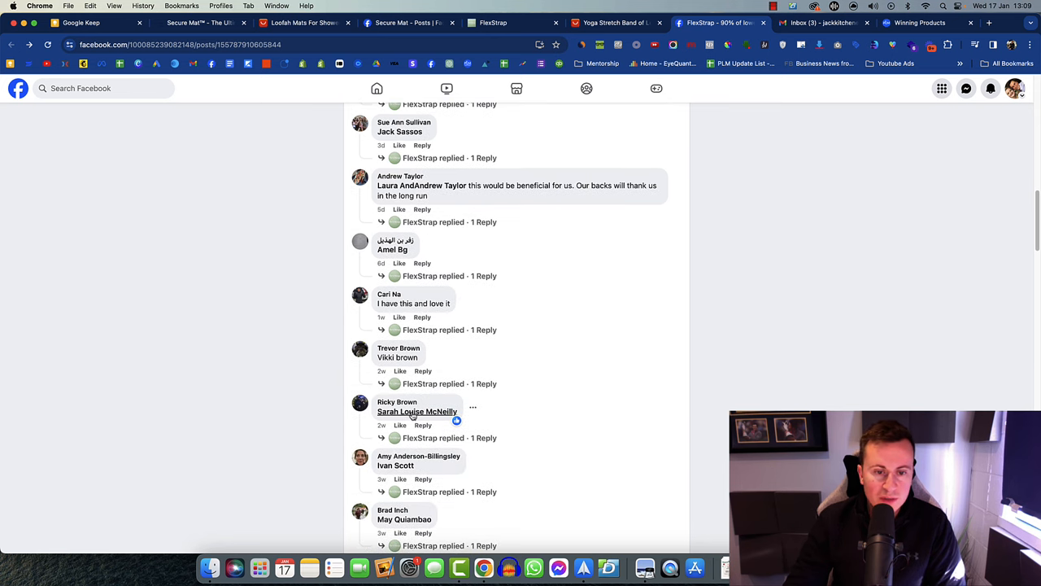
scroll(412, 416, down, 1)
scroll(778, 404, up, 5)
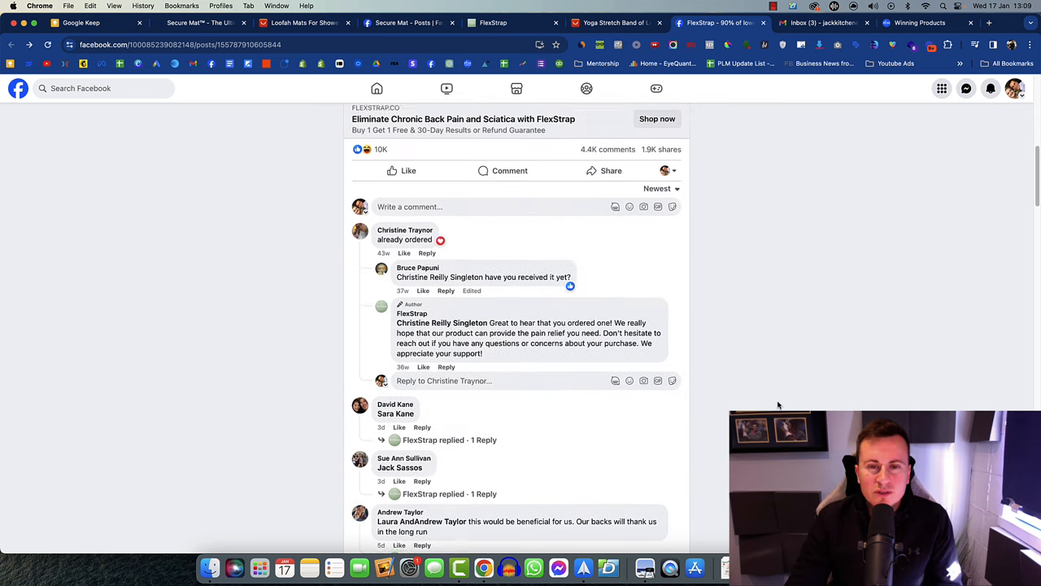
scroll(777, 404, up, 4)
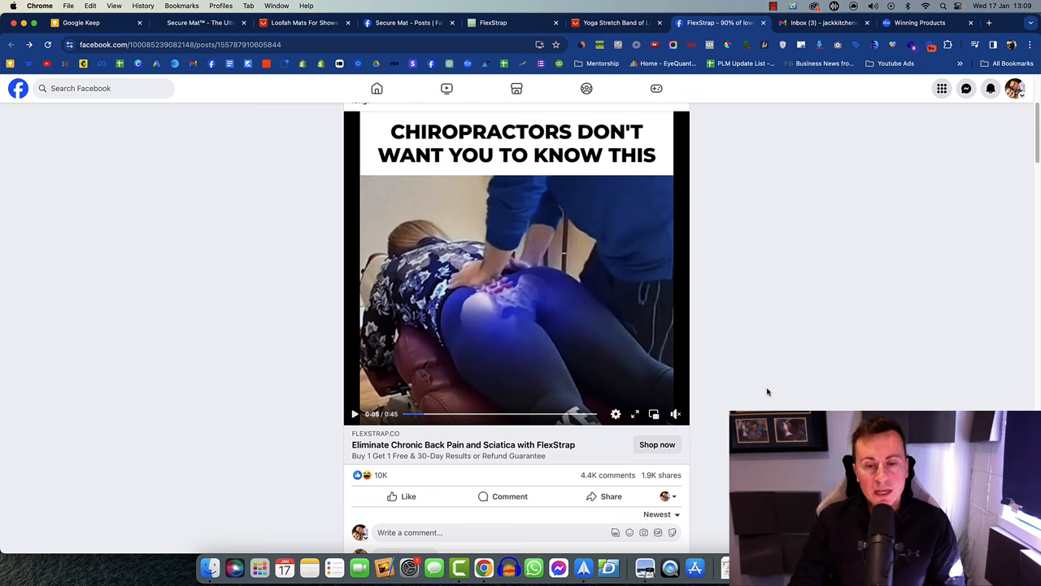
scroll(768, 390, up, 1)
scroll(767, 379, up, 2)
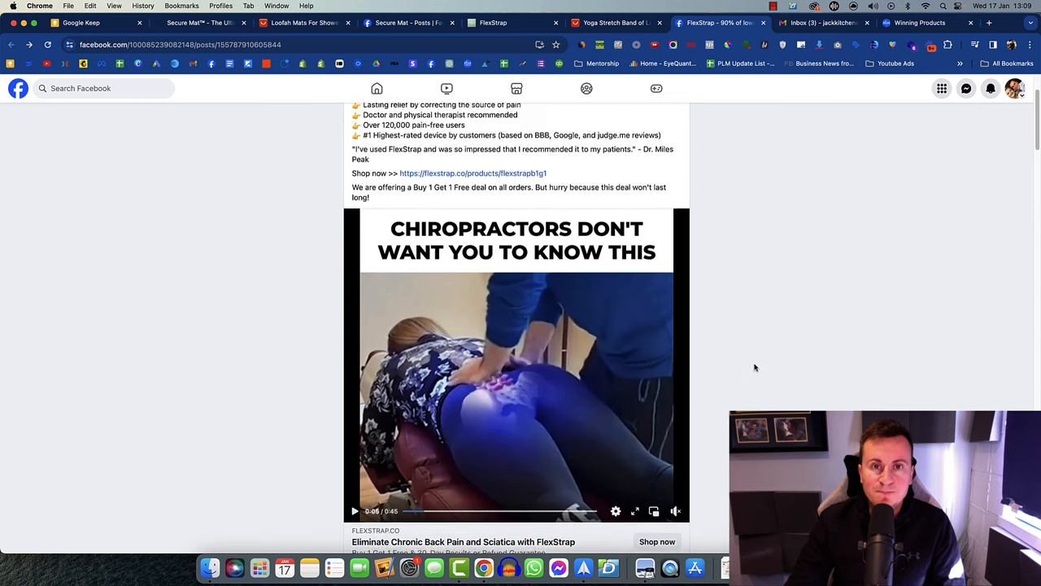
scroll(754, 365, up, 3)
- Browse the FlexStrap gallery through the 7-loop and 60 Days Risk Free images to the FlexCloud neck-pain image
click(473, 24)
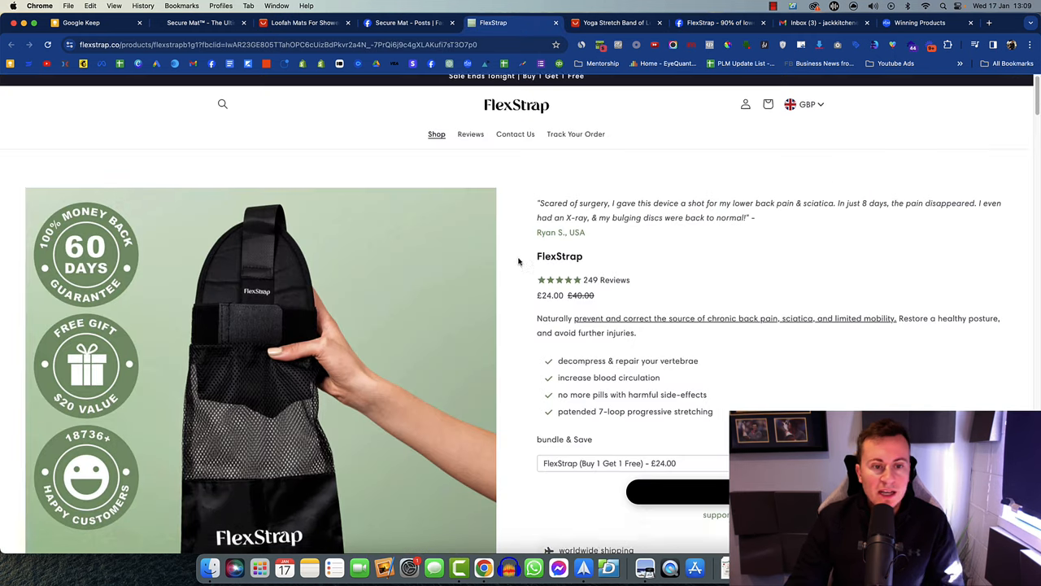
scroll(388, 317, down, 3)
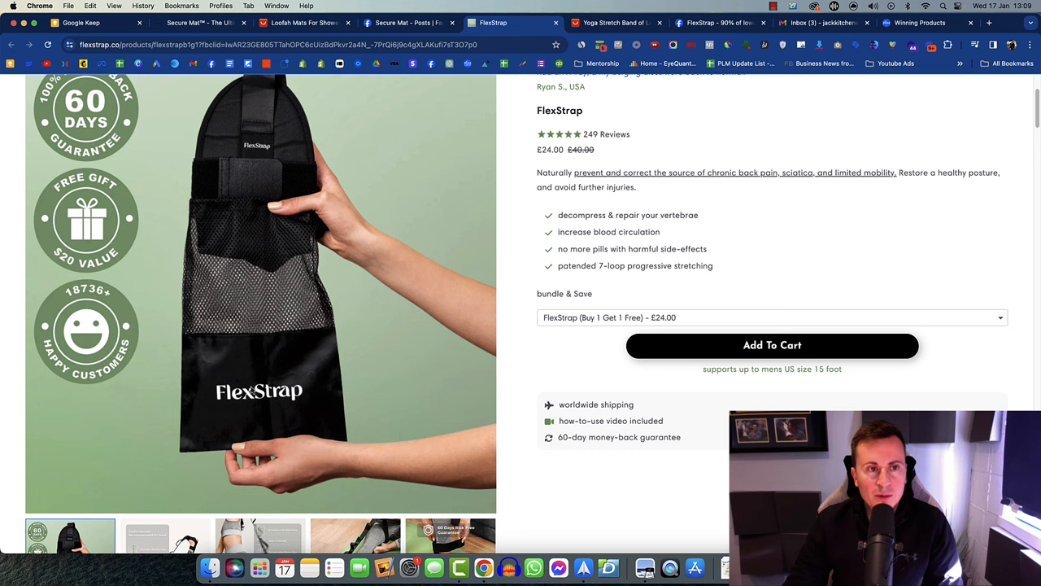
scroll(289, 305, up, 1)
scroll(268, 313, up, 1)
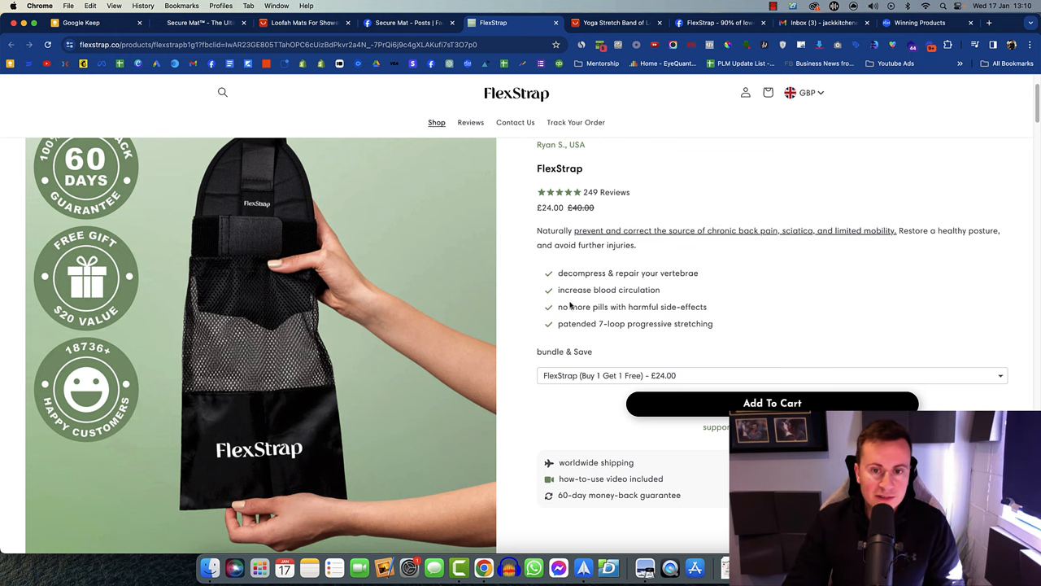
scroll(587, 303, up, 2)
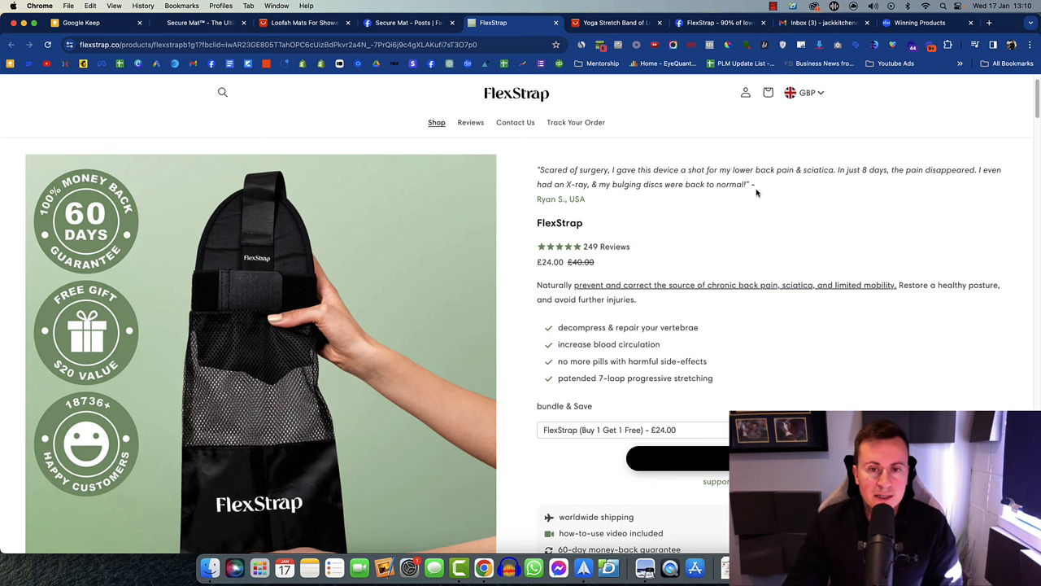
scroll(581, 295, up, 1)
scroll(565, 268, down, 1)
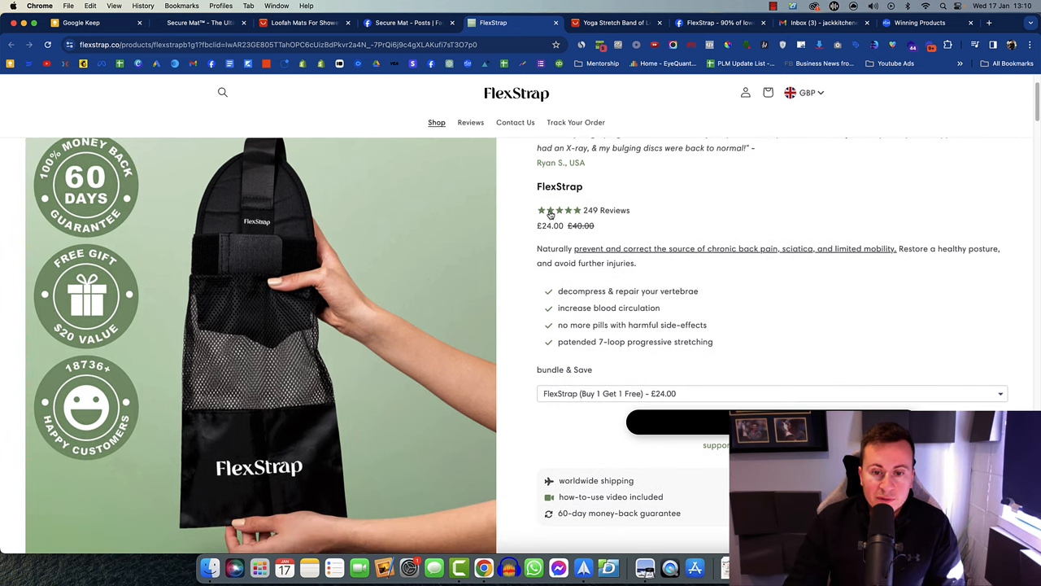
scroll(610, 213, down, 1)
scroll(606, 235, down, 2)
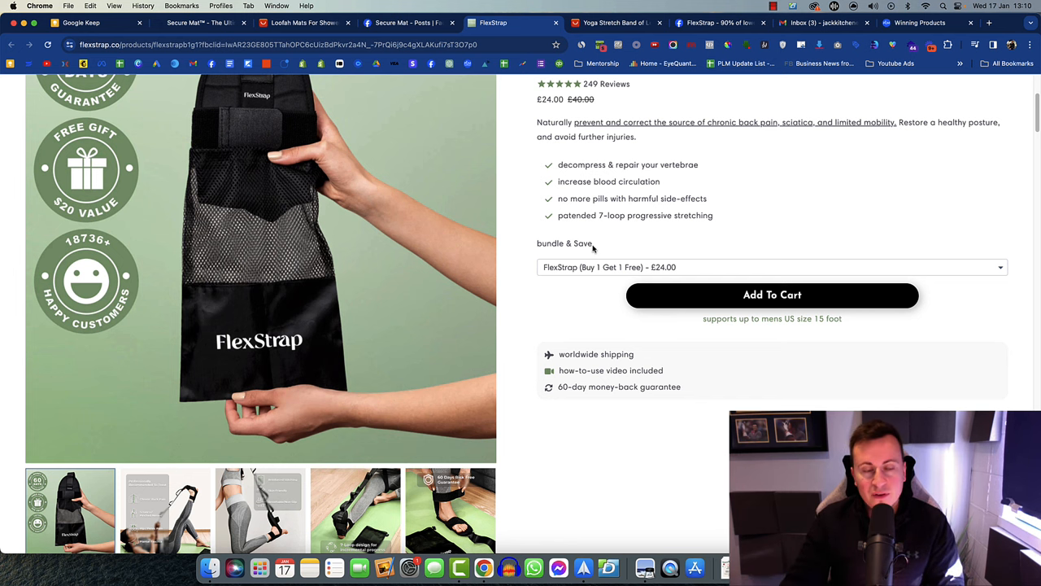
scroll(593, 249, down, 2)
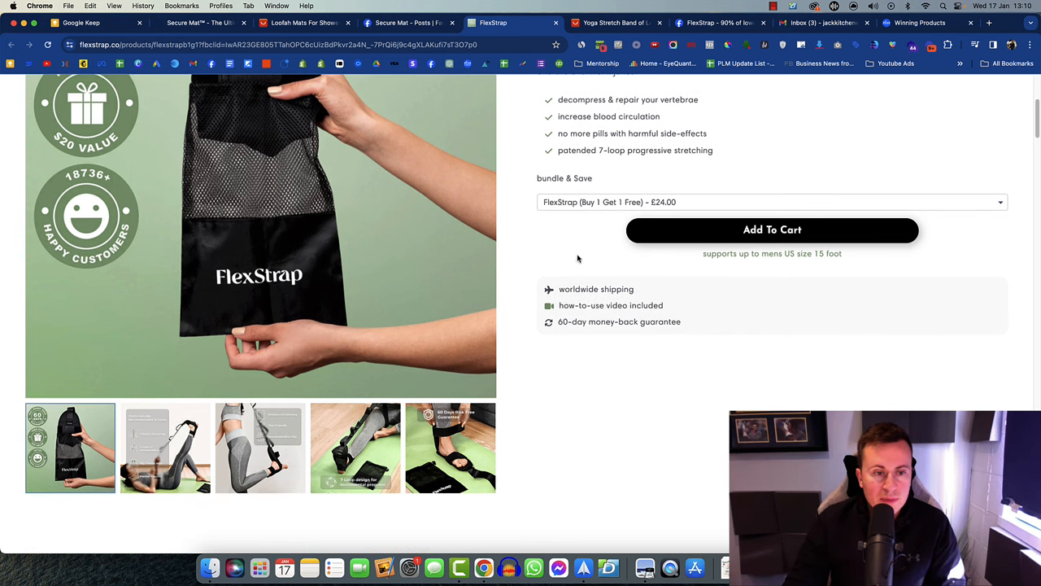
scroll(385, 372, up, 1)
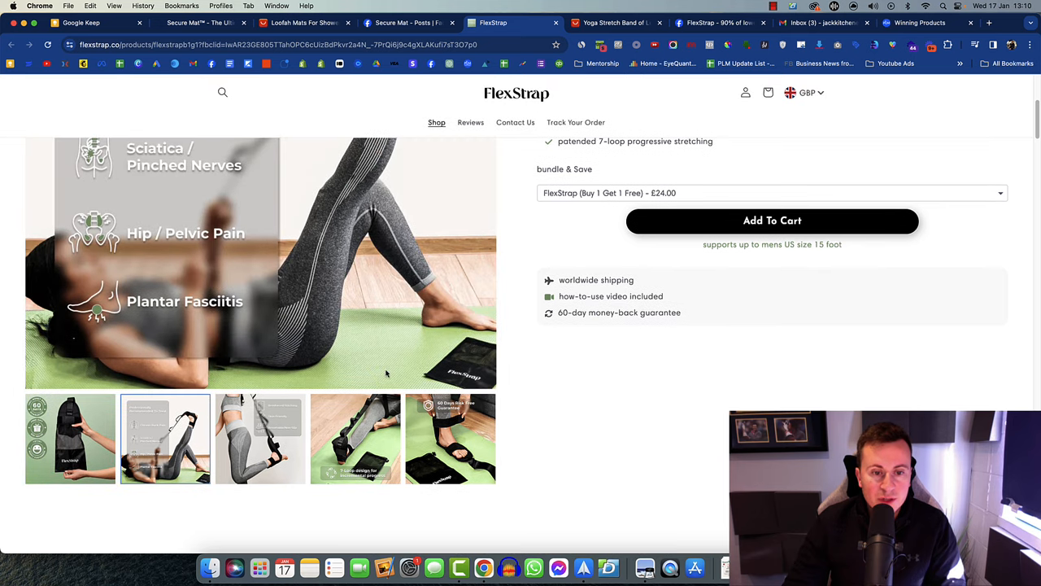
click(317, 466)
click(348, 443)
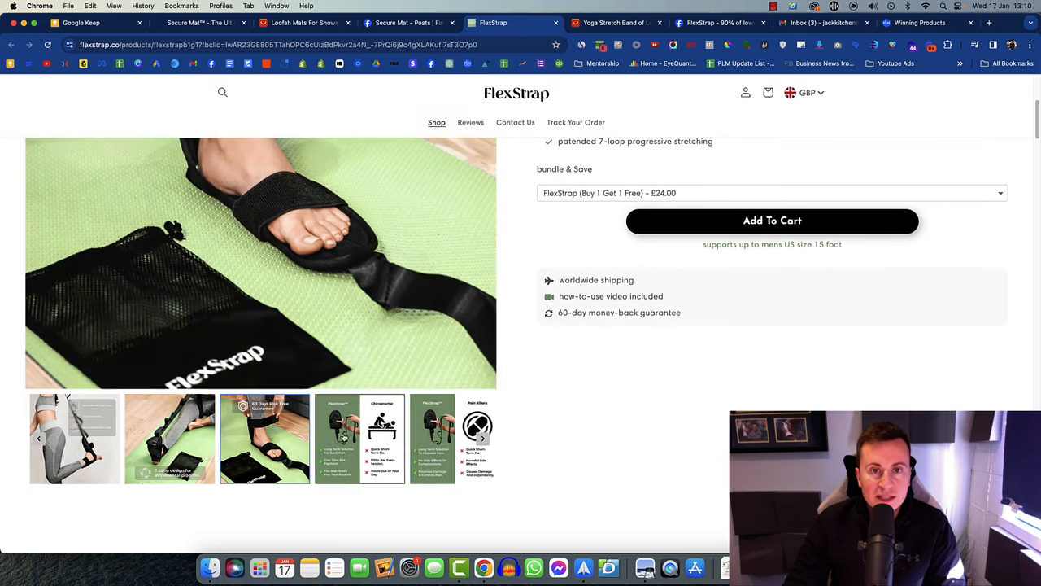
scroll(338, 431, up, 3)
scroll(336, 373, down, 3)
scroll(460, 455, down, 3)
click(381, 470)
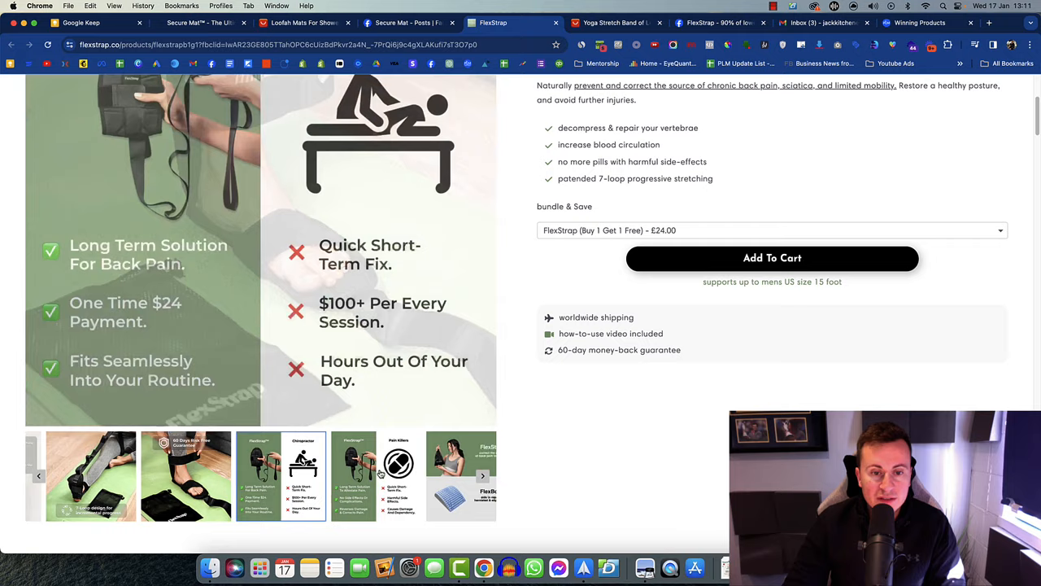
click(452, 455)
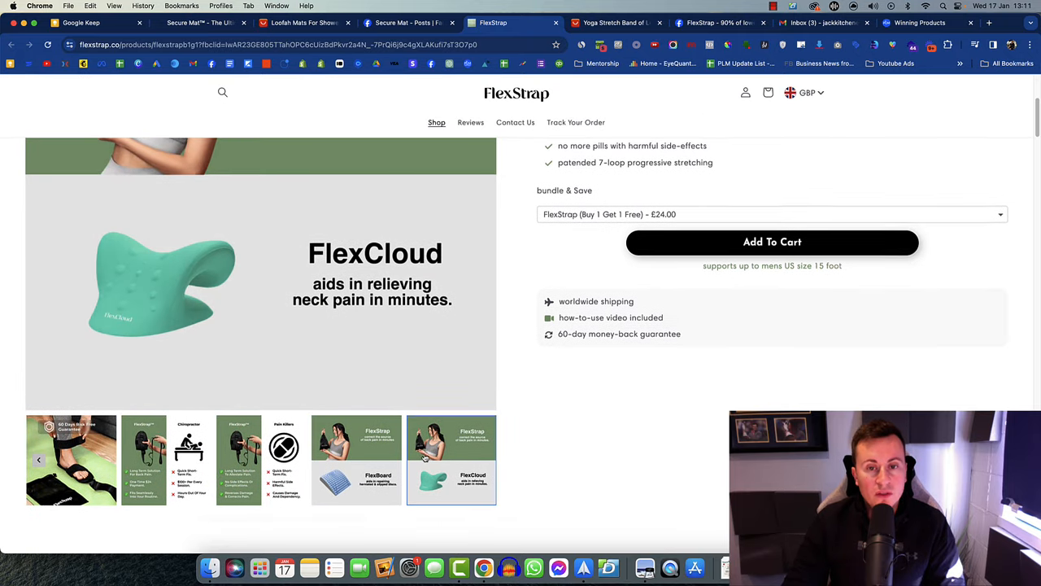
scroll(569, 382, up, 2)
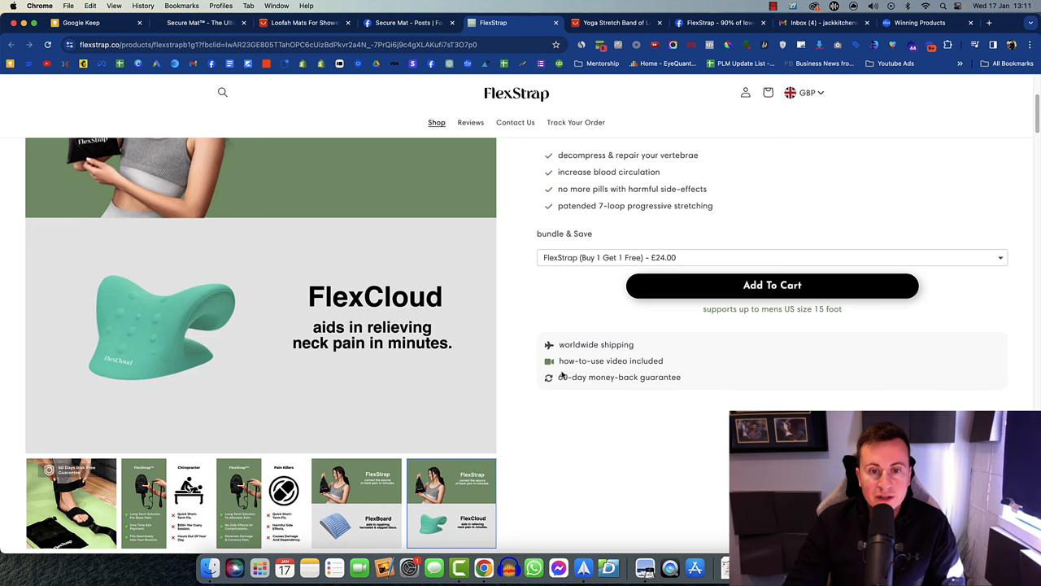
scroll(561, 374, down, 10)
scroll(634, 358, down, 5)
scroll(699, 346, down, 2)
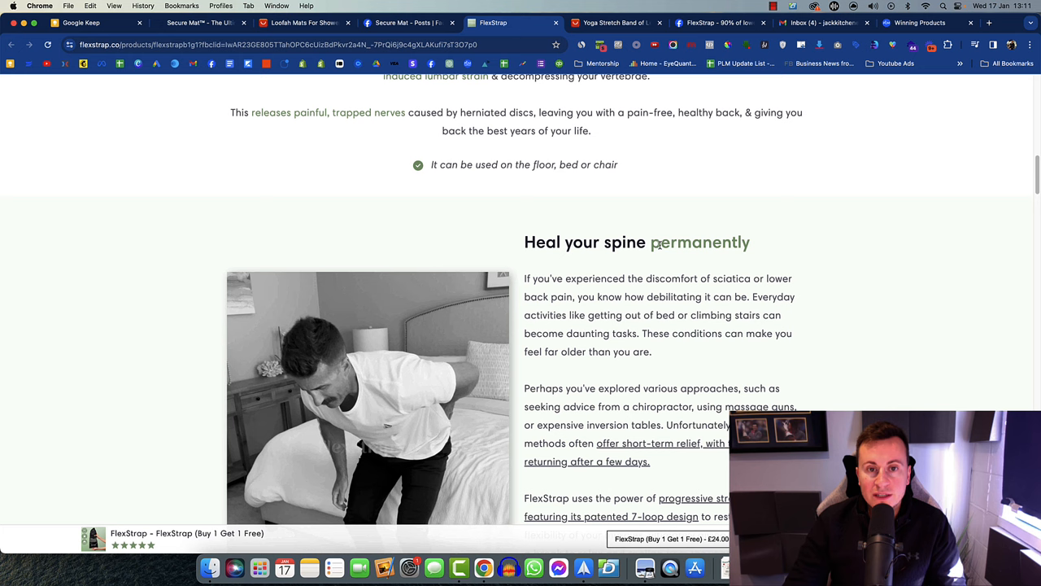
- Highlight the word 'permanently' in the FlexStrap benefit heading while reading
double_click(659, 244)
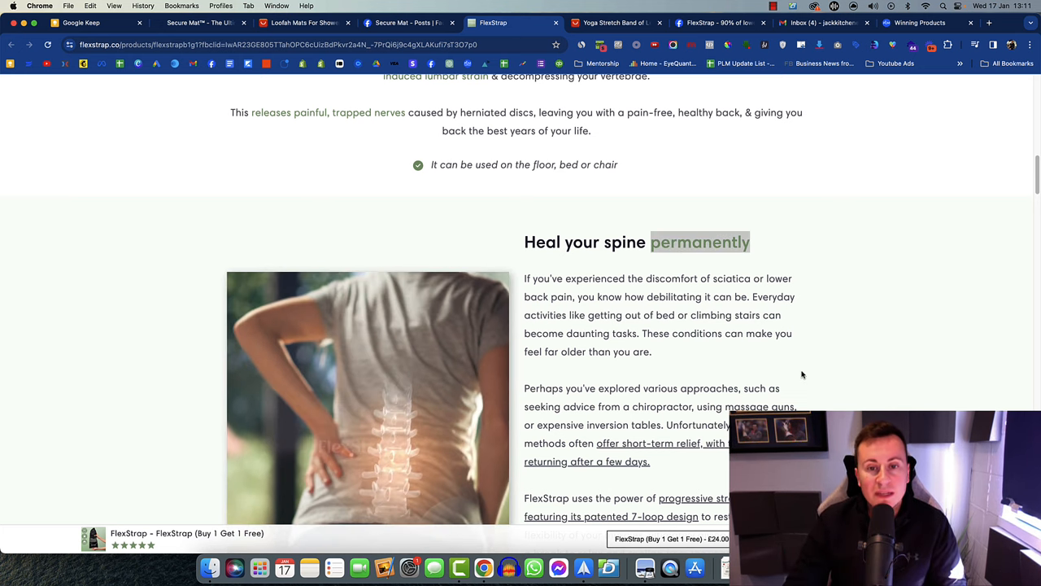
scroll(793, 366, down, 2)
scroll(809, 334, down, 2)
scroll(822, 313, down, 2)
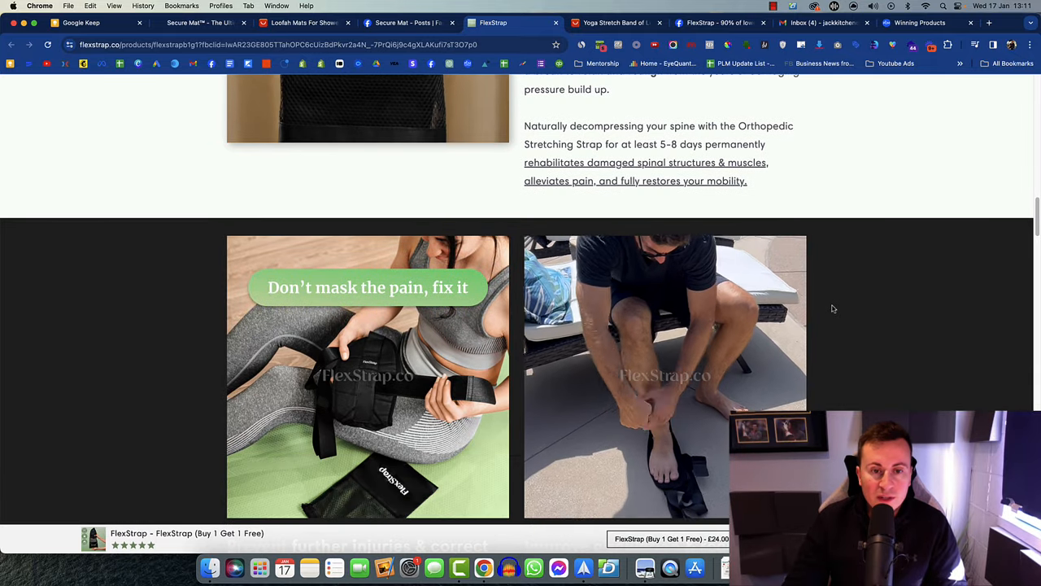
scroll(846, 334, down, 2)
scroll(863, 358, down, 2)
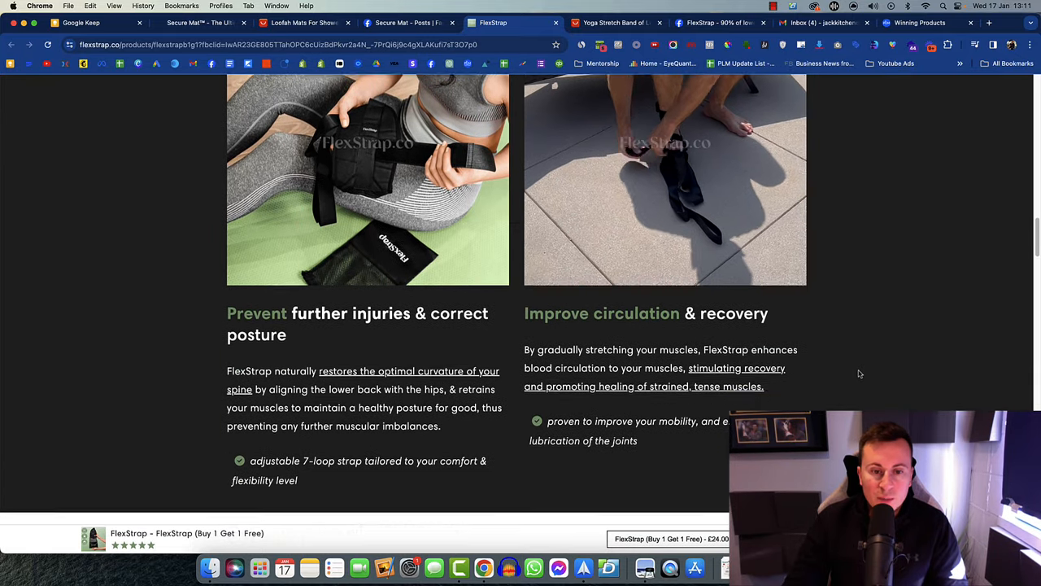
scroll(860, 342, down, 1)
scroll(859, 337, down, 2)
scroll(865, 331, down, 1)
scroll(866, 329, down, 1)
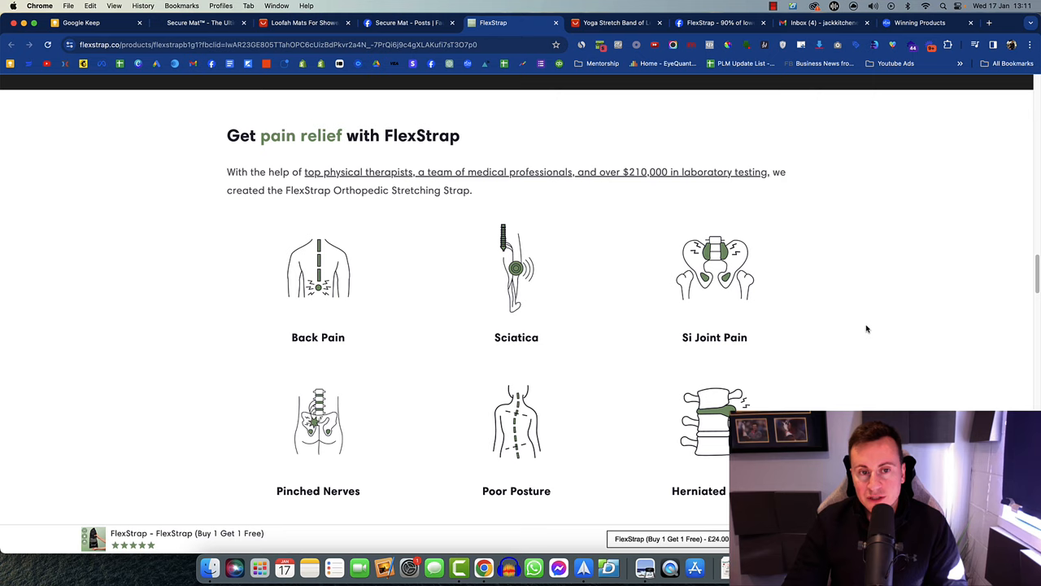
scroll(866, 329, down, 1)
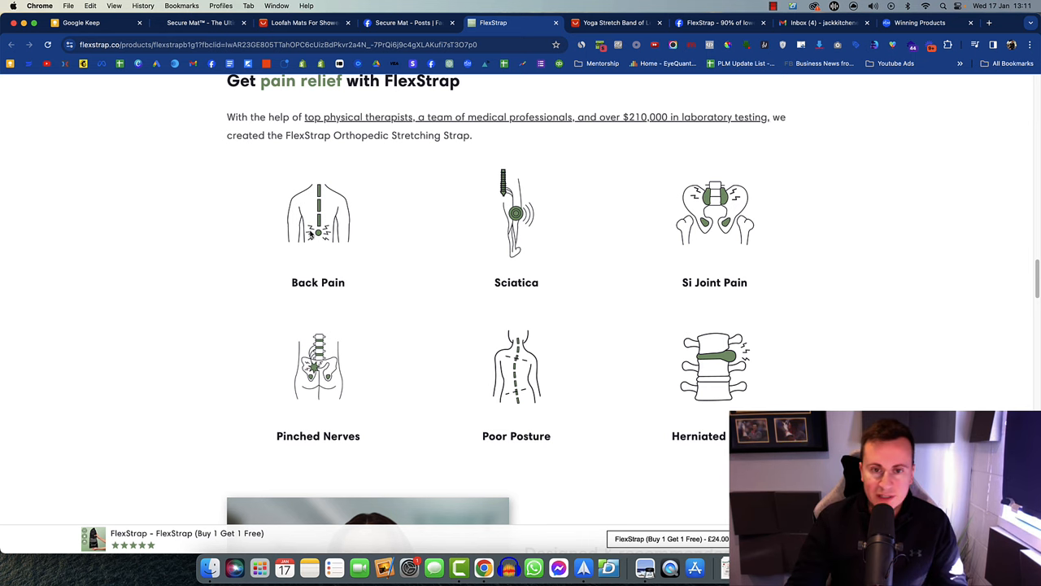
scroll(805, 248, down, 3)
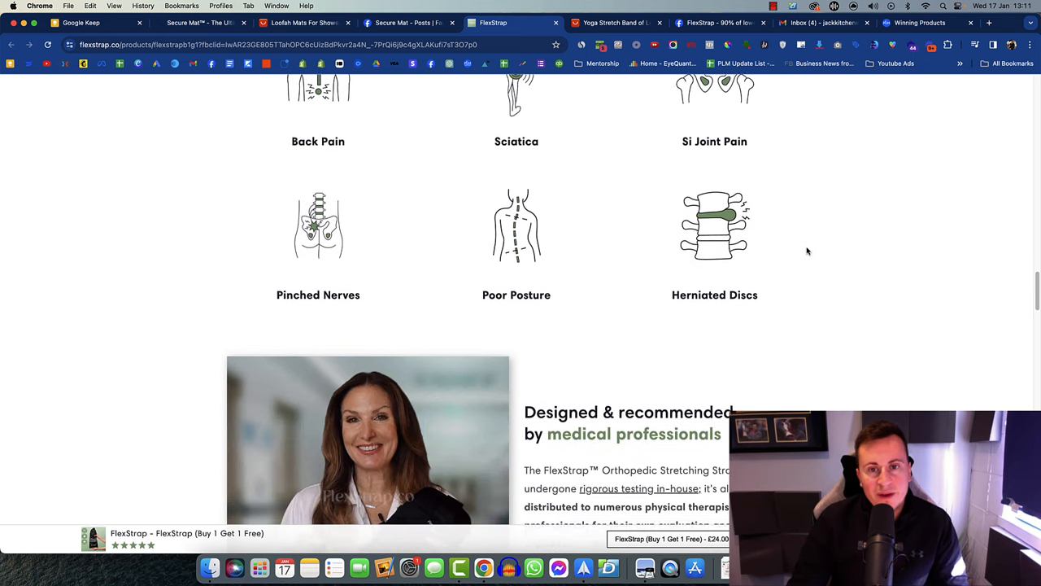
scroll(807, 251, down, 5)
scroll(813, 252, down, 2)
scroll(834, 254, down, 3)
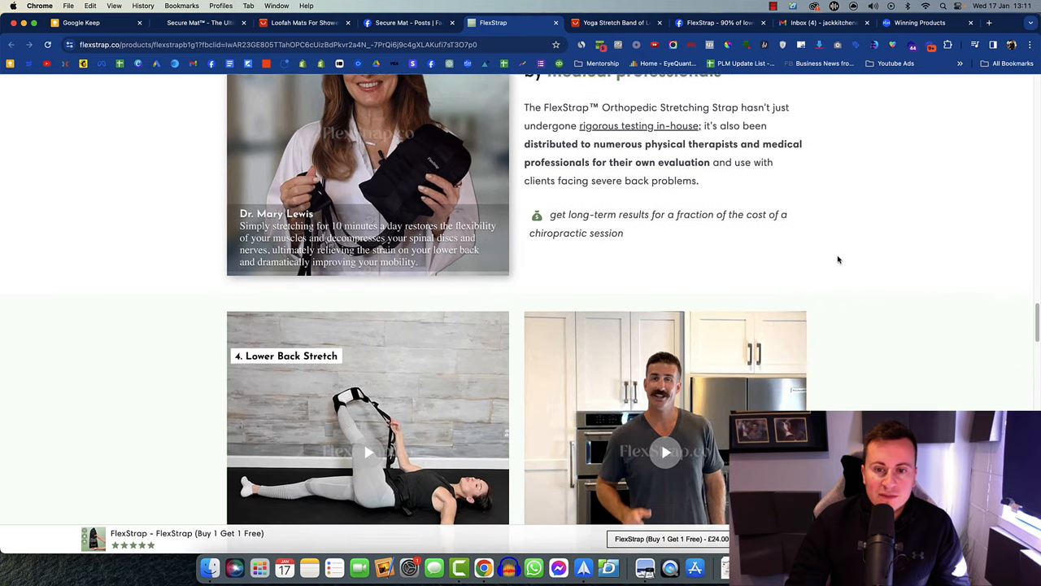
scroll(838, 258, down, 1)
scroll(833, 264, down, 2)
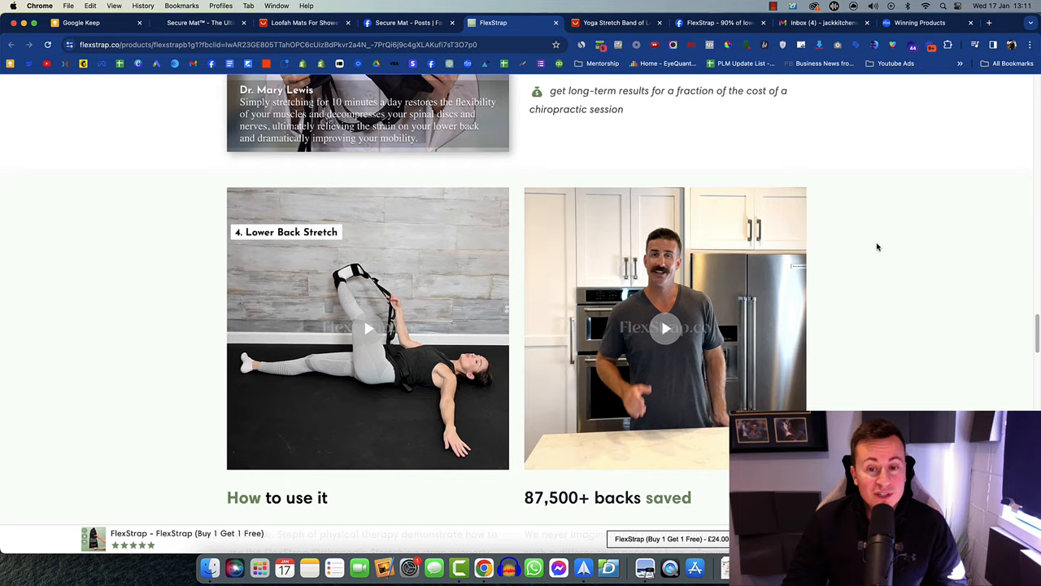
scroll(876, 244, down, 3)
scroll(872, 276, down, 3)
scroll(863, 261, down, 3)
scroll(863, 261, down, 2)
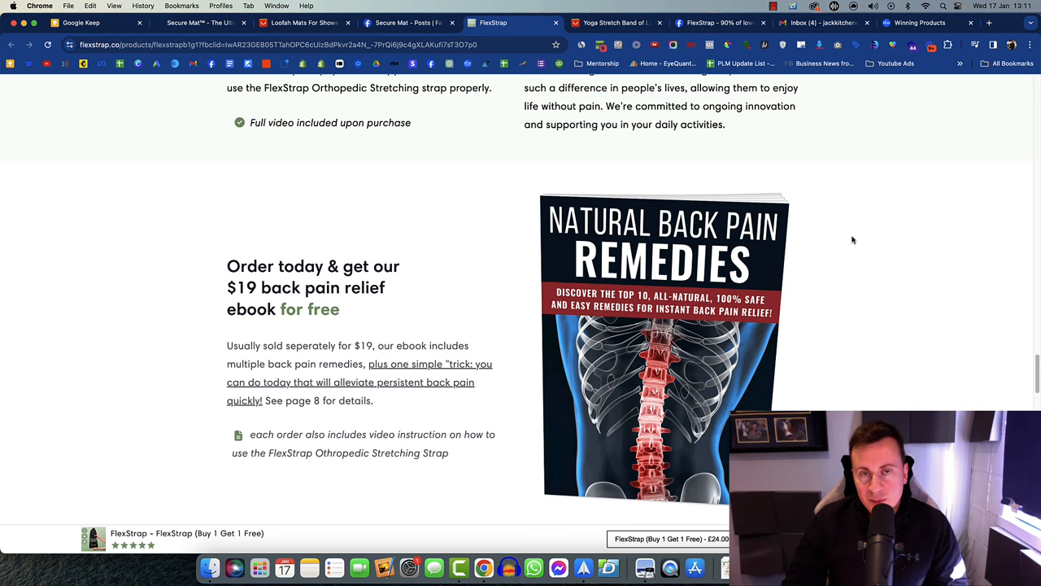
scroll(842, 238, down, 3)
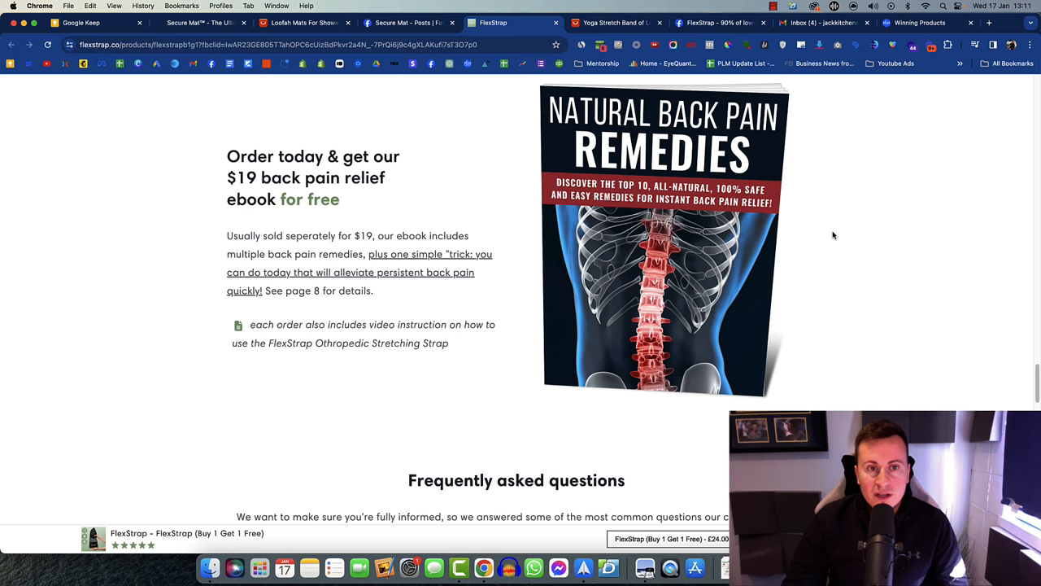
scroll(832, 233, down, 2)
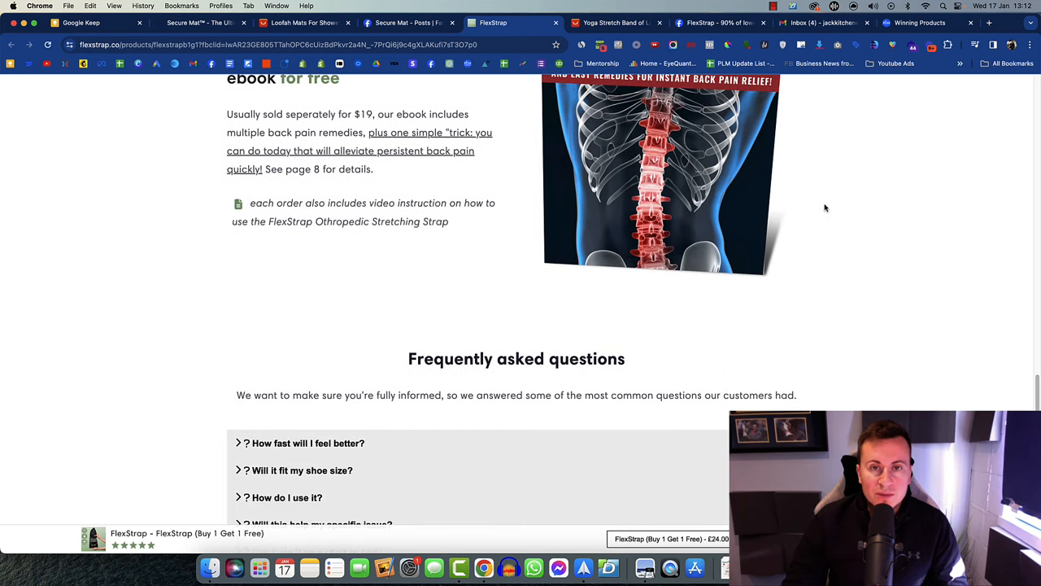
scroll(825, 207, down, 3)
scroll(839, 209, down, 3)
scroll(589, 213, down, 5)
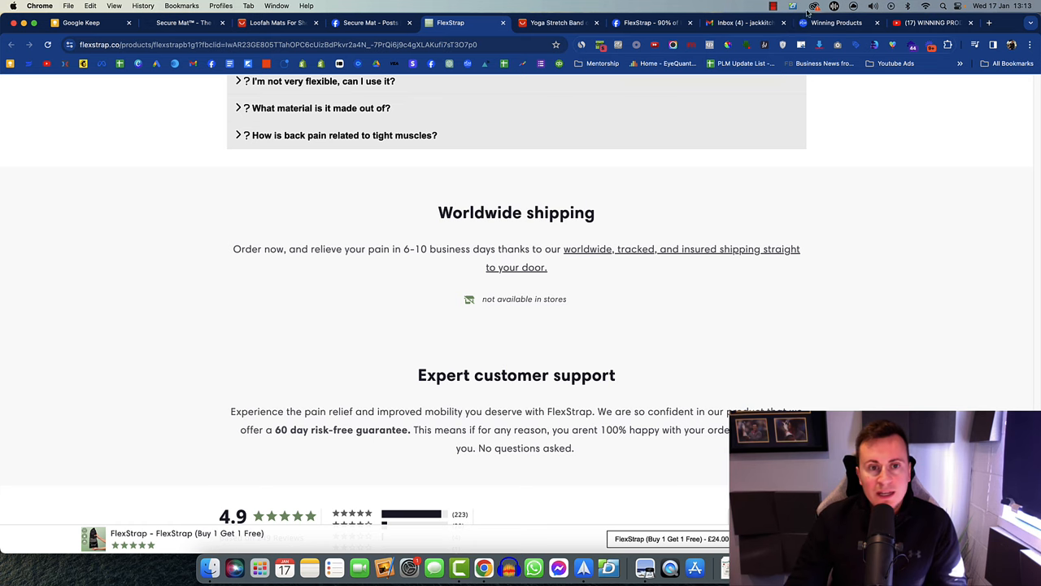
- From the YouTube video description, follow the Secret Link to the free strategy session page
key(super+9)
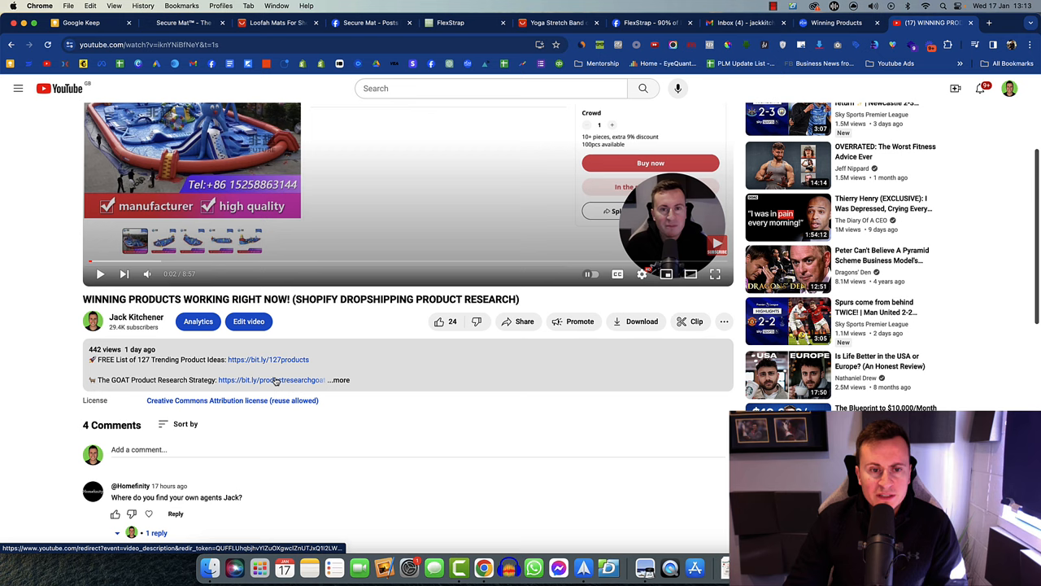
click(368, 366)
scroll(408, 360, down, 4)
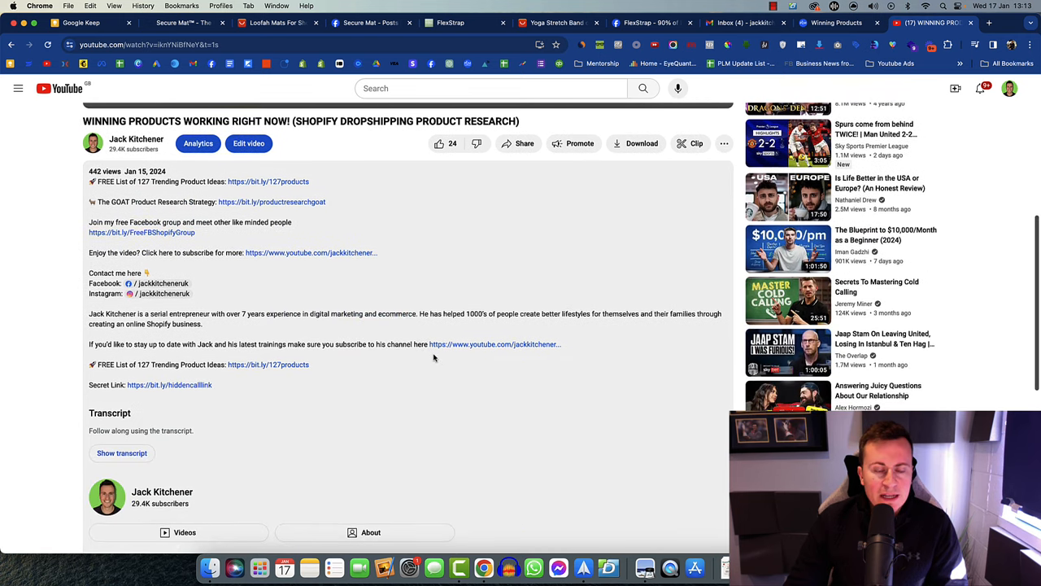
scroll(434, 356, down, 1)
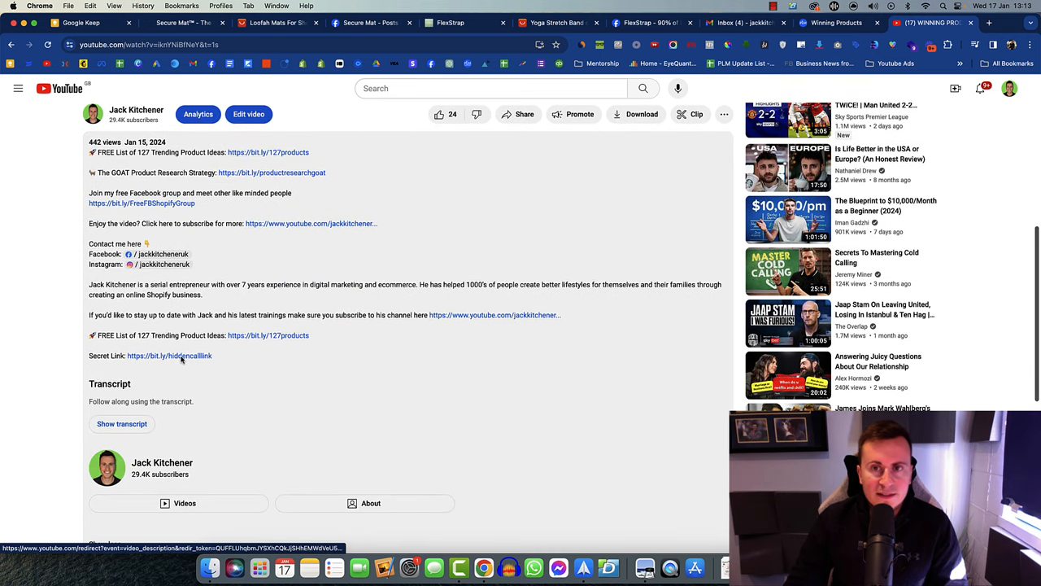
click(182, 360)
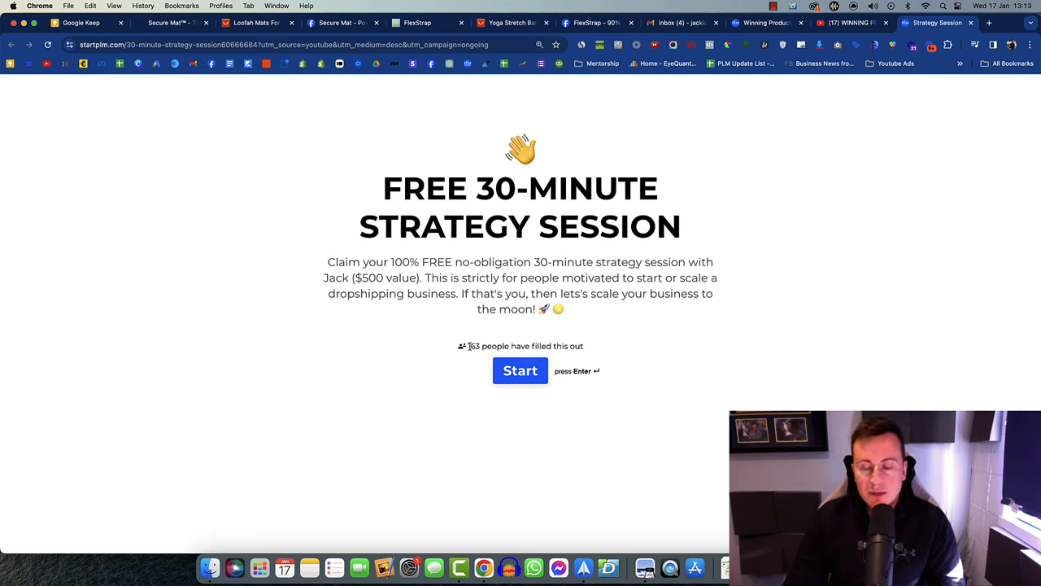
double_click(470, 347)
click(526, 347)
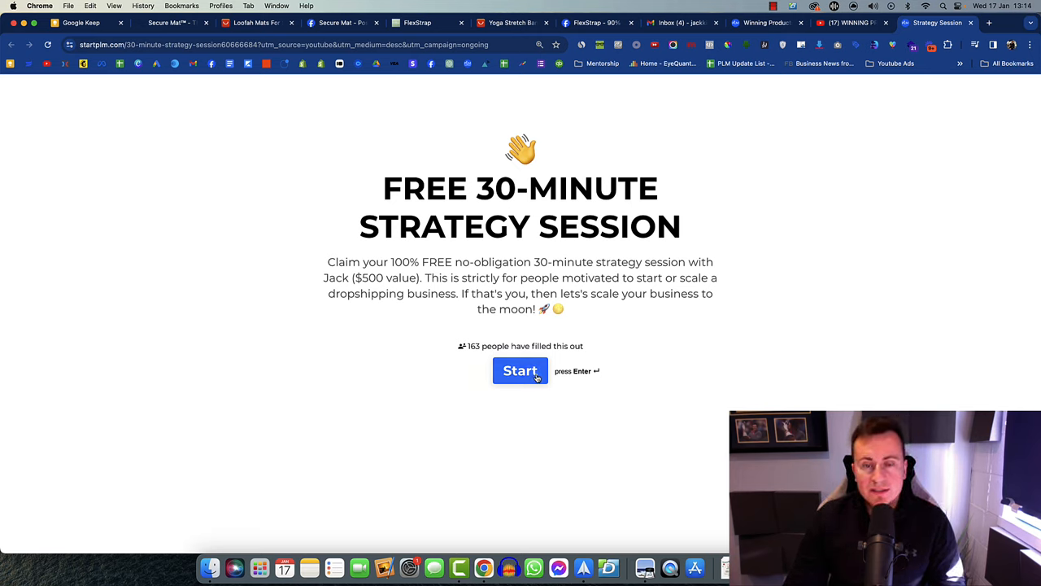